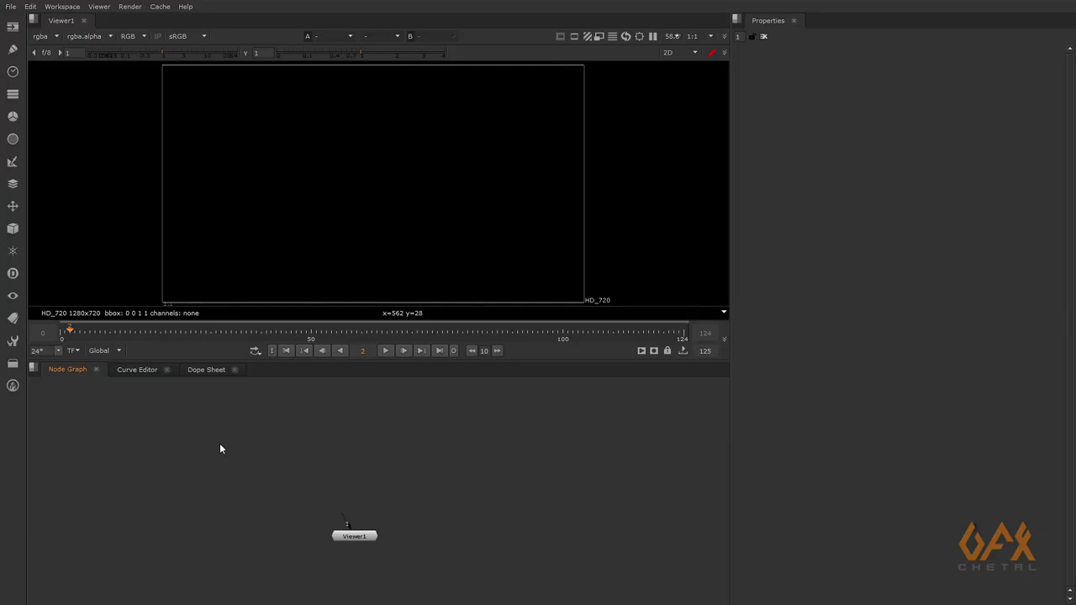
Load the torus.####.exr image sequence into a Read node and display it in the viewer.
{"action": "key", "text": "r"}
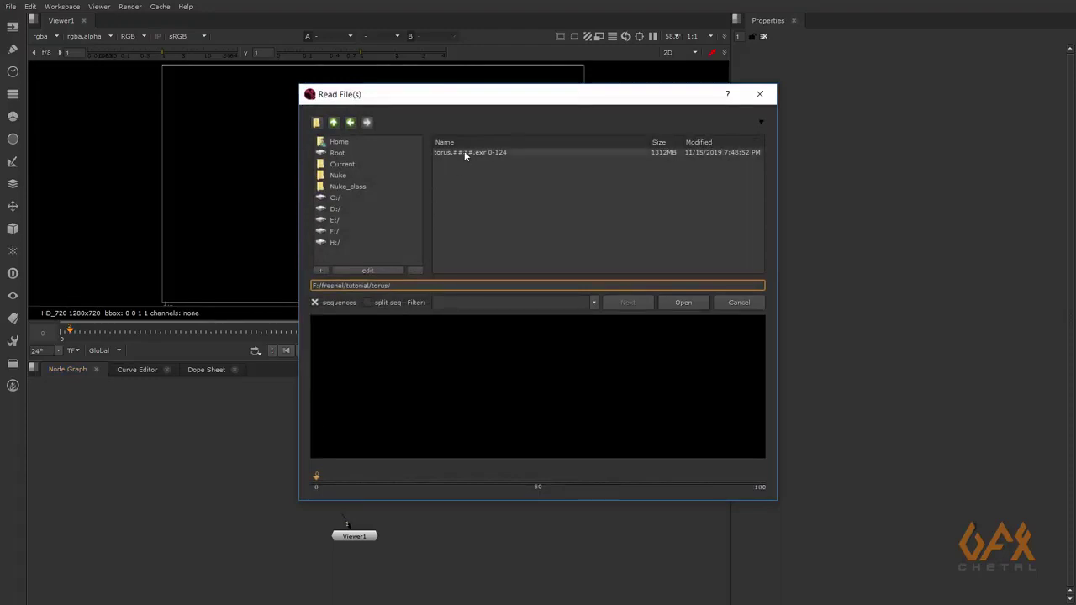
{"action": "left_click", "coordinate": [464, 153]}
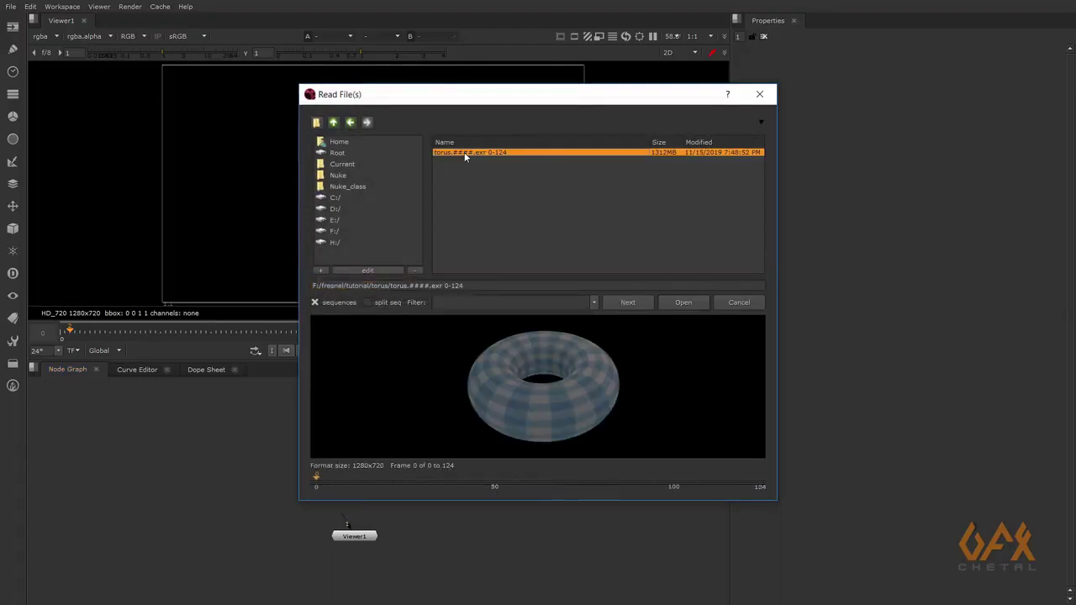
{"action": "left_click", "coordinate": [679, 302]}
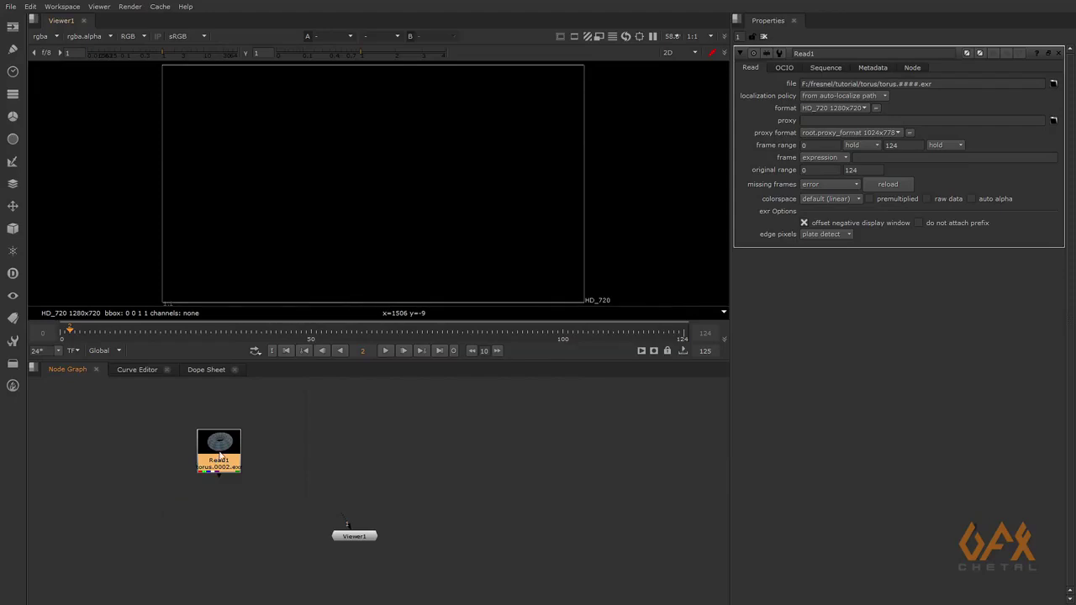
{"action": "key", "text": "1"}
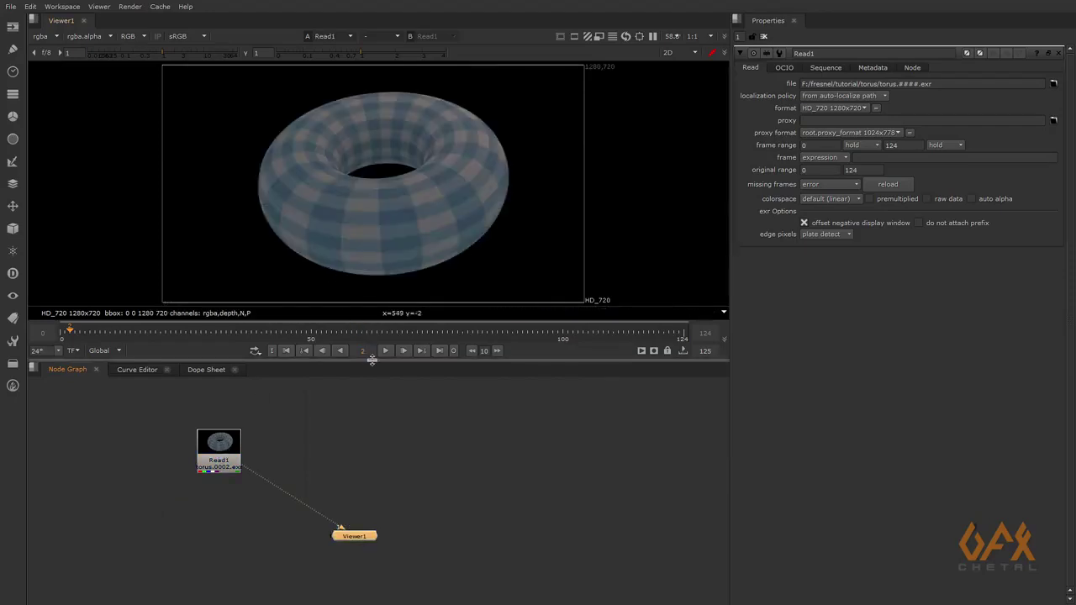
Enlarge the viewer area slightly and scrub the torus sequence to frame 90 to check its animation.
{"action": "left_click_drag", "start_coordinate": [371, 359], "coordinate": [371, 371]}
{"action": "scroll", "coordinate": [343, 217], "scroll_direction": "up", "scroll_amount": 3}
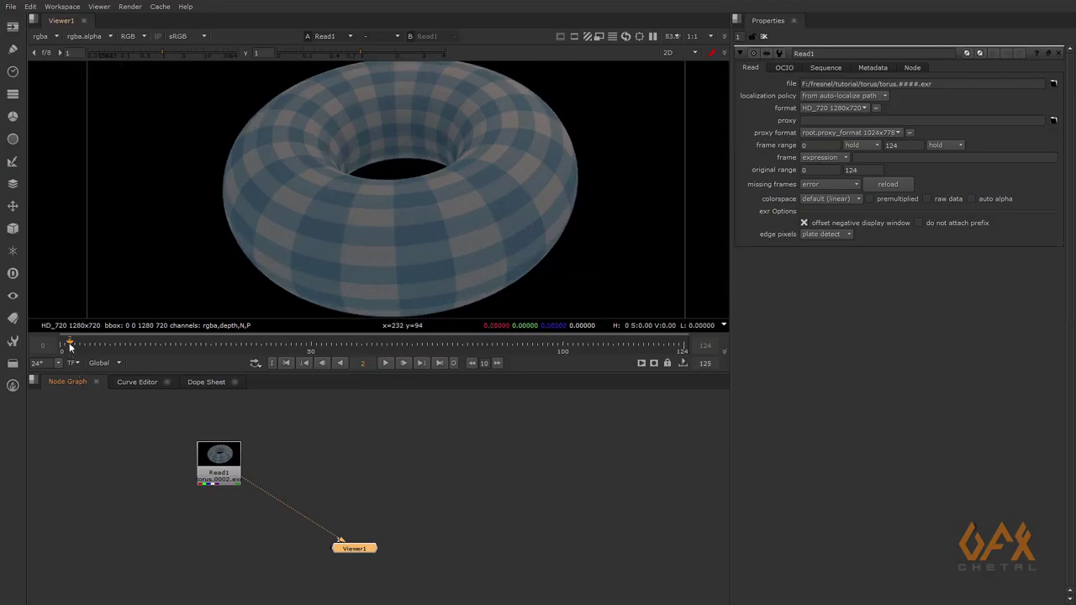
{"action": "left_click_drag", "start_coordinate": [70, 348], "coordinate": [512, 346]}
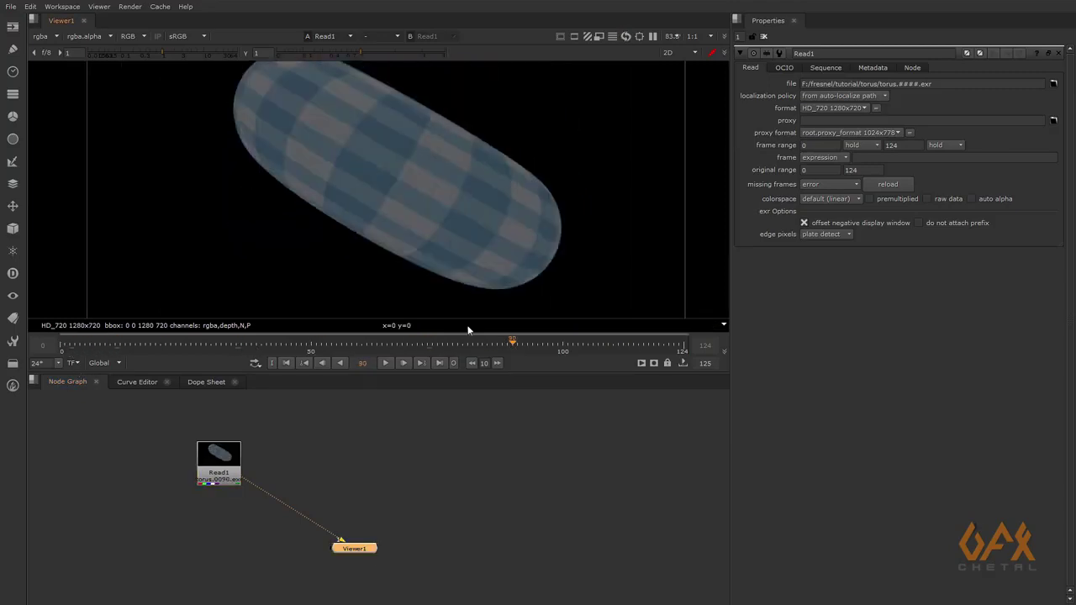
{"action": "scroll", "coordinate": [337, 223], "scroll_direction": "down", "scroll_amount": 3}
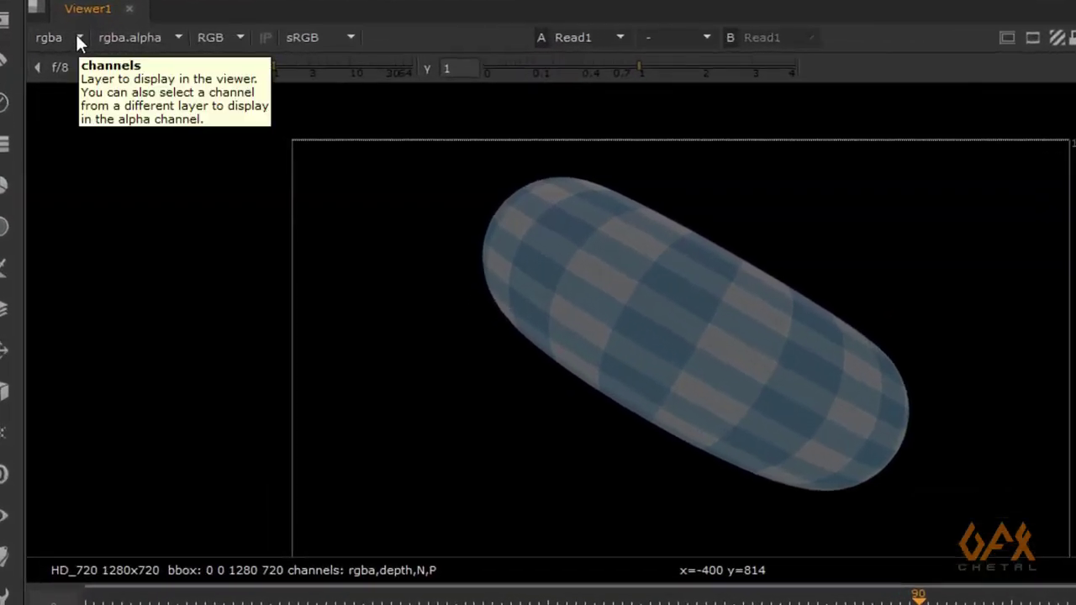
Examine the P and N passes of the torus render around frame 13, and return the viewer to the rgba layer.
{"action": "left_click", "coordinate": [77, 39]}
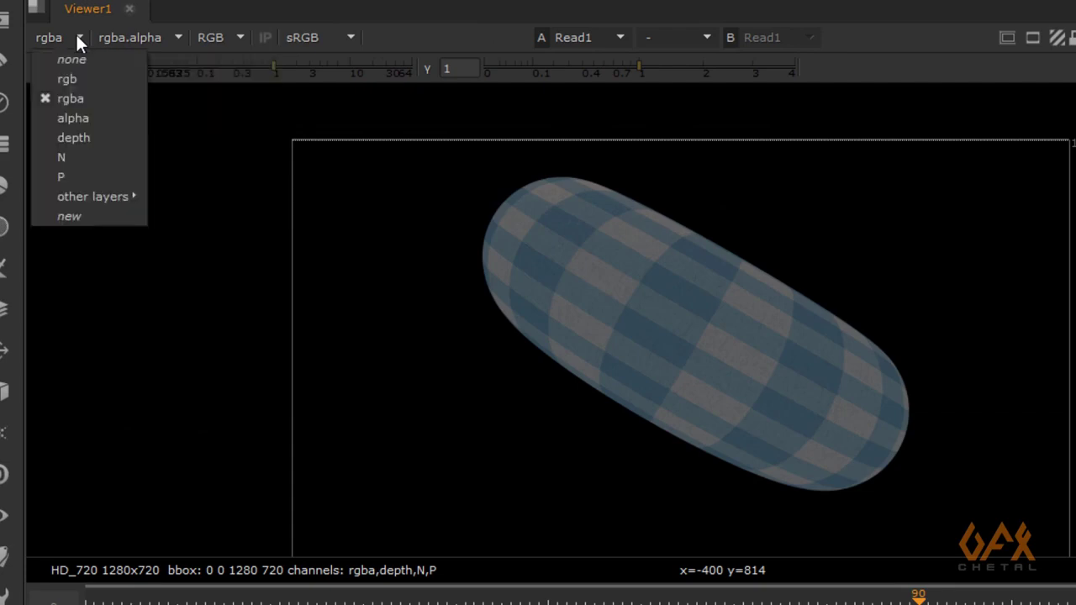
{"action": "left_click", "coordinate": [67, 177]}
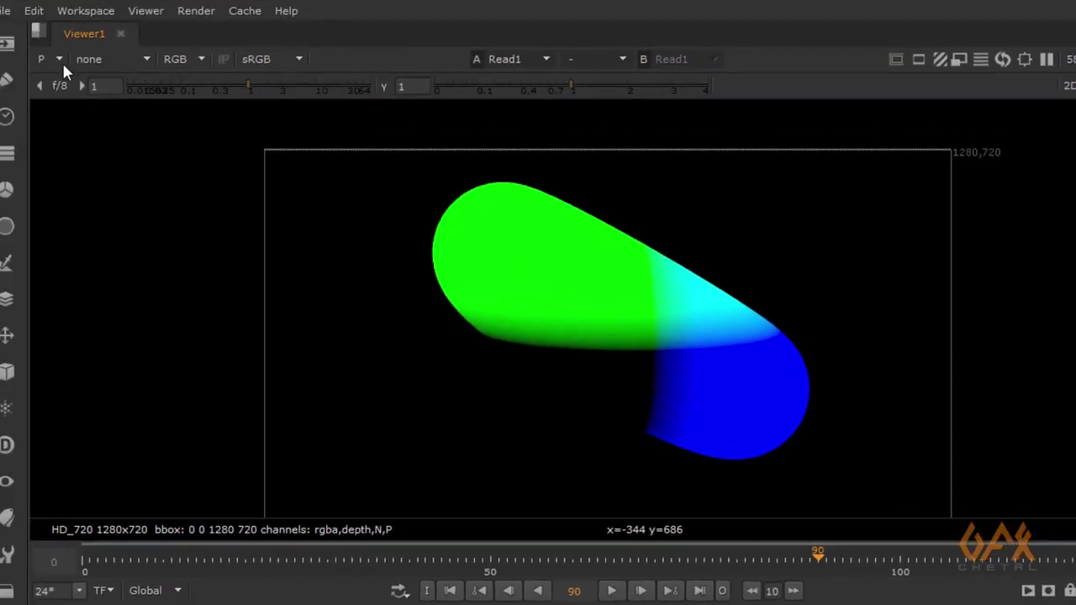
{"action": "left_click", "coordinate": [58, 58]}
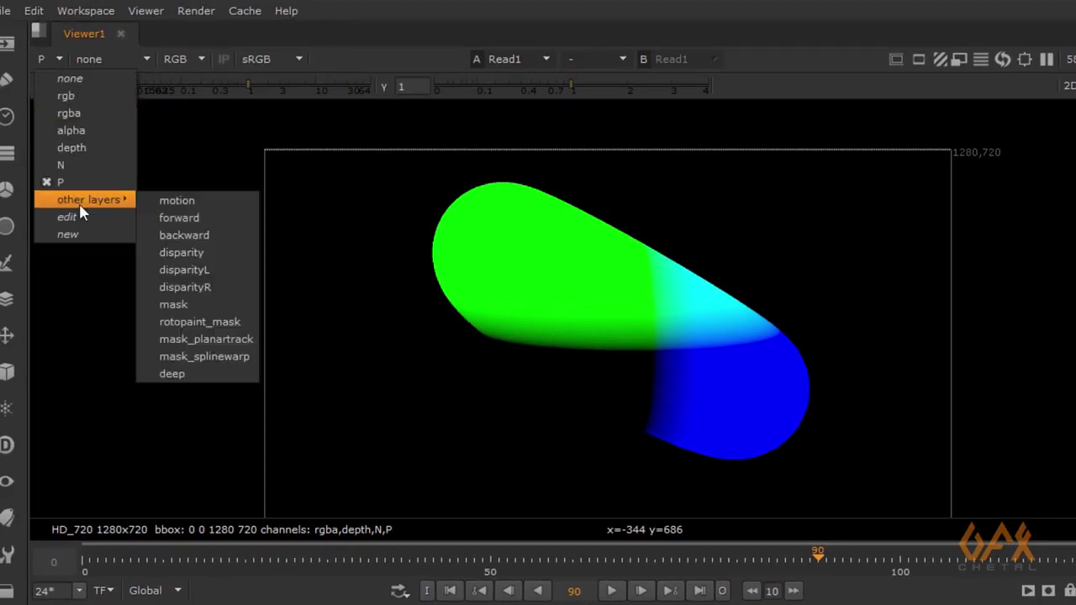
{"action": "left_click", "coordinate": [71, 166]}
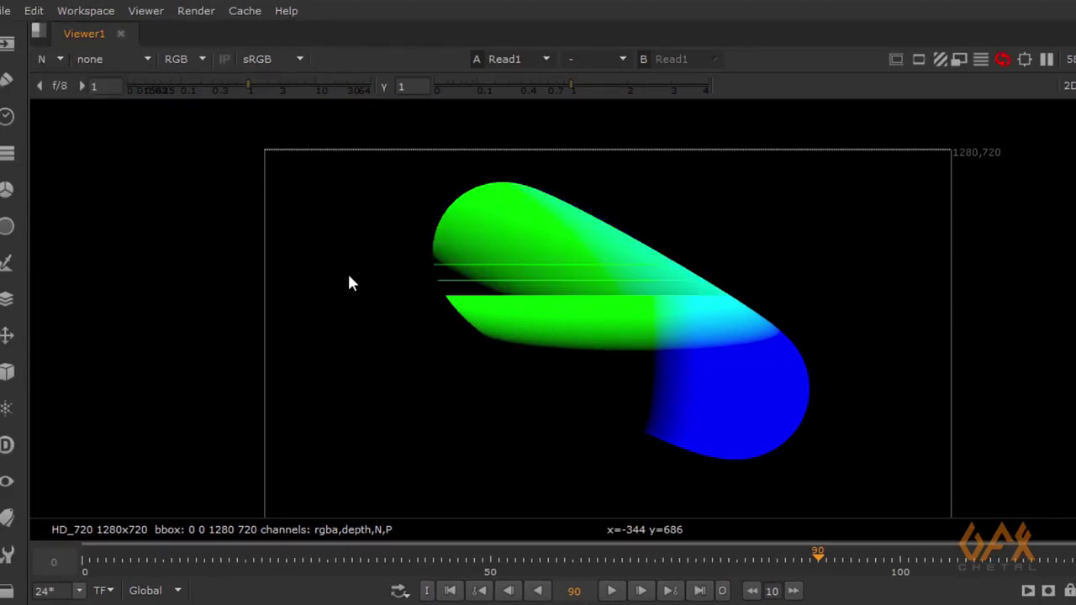
{"action": "left_click_drag", "start_coordinate": [327, 554], "coordinate": [189, 554]}
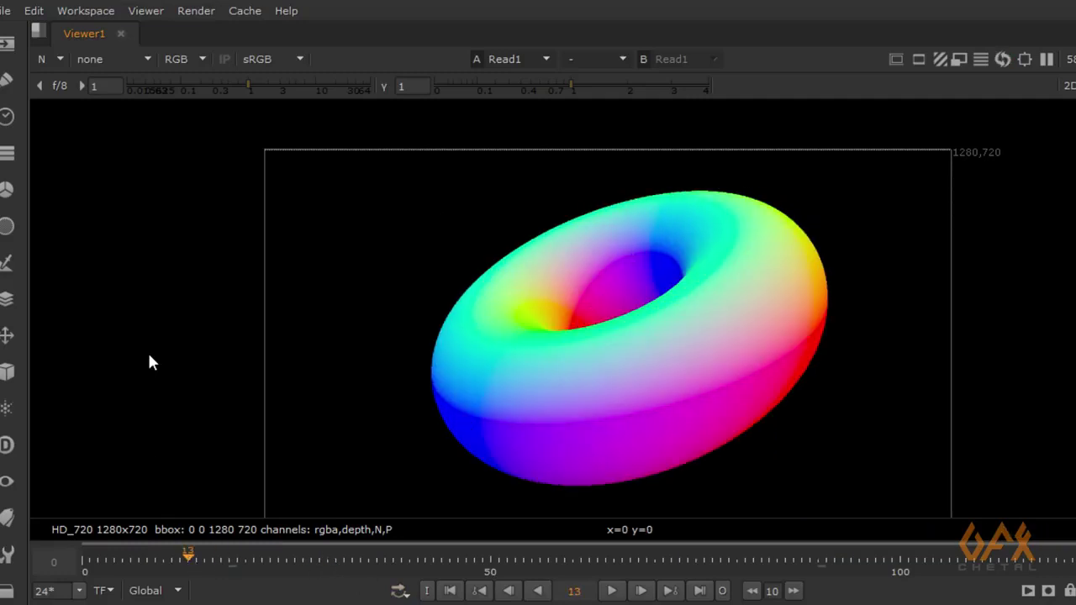
{"action": "left_click", "coordinate": [56, 58]}
{"action": "left_click", "coordinate": [66, 180]}
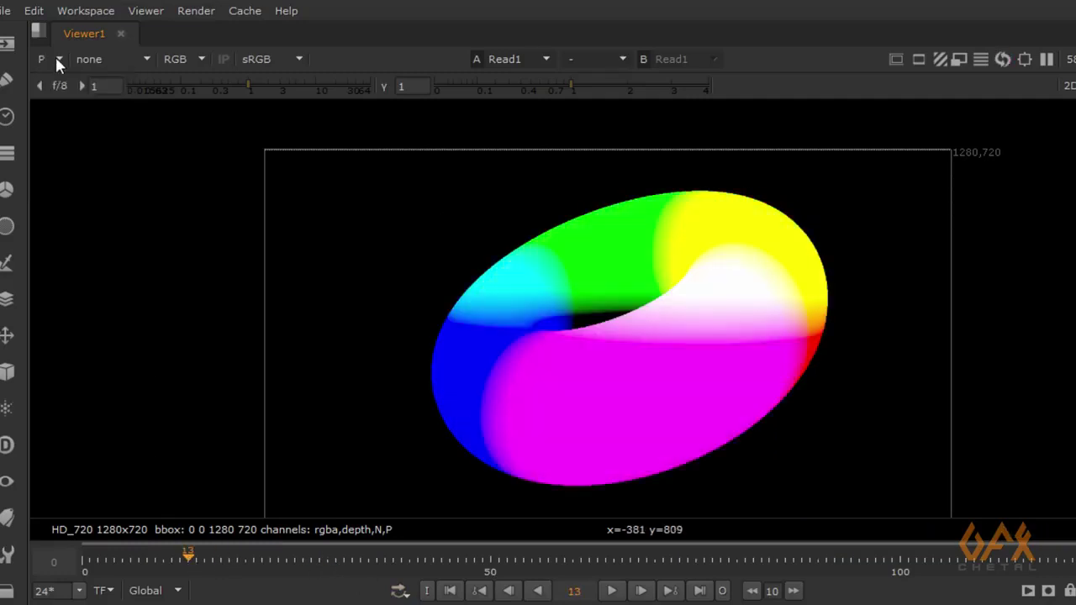
{"action": "left_click", "coordinate": [55, 58]}
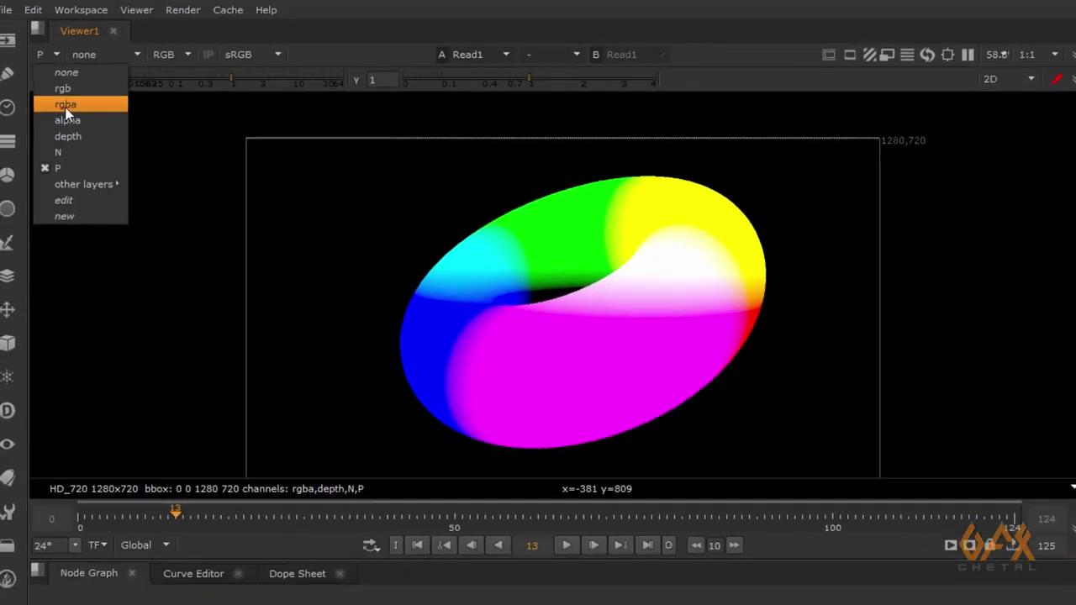
{"action": "left_click", "coordinate": [66, 106]}
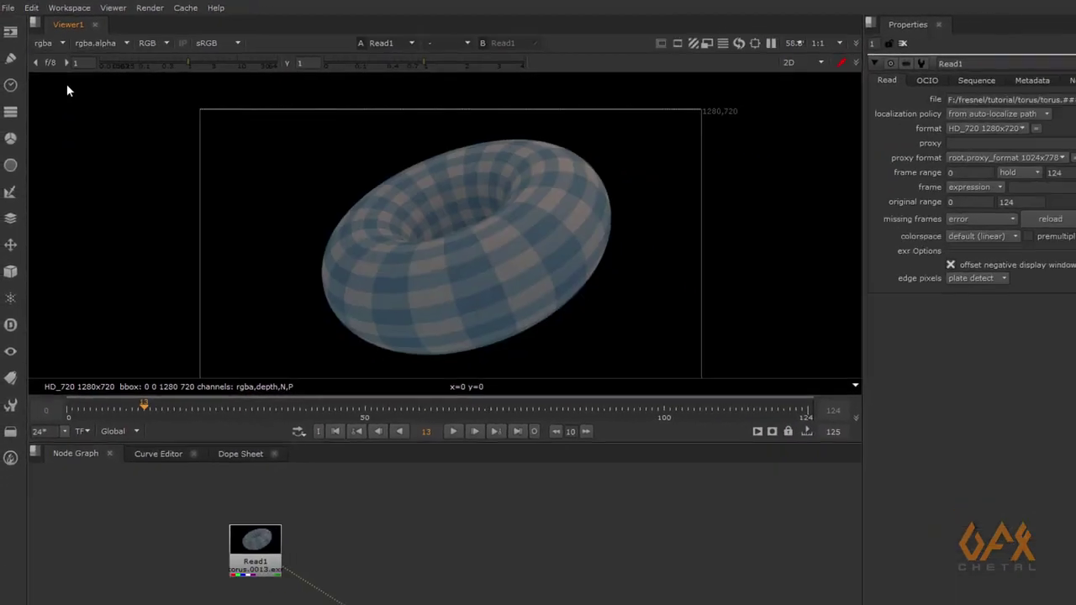
Move the Read1 node directly above the Viewer node and add a Camera node beside it.
{"action": "left_click_drag", "start_coordinate": [231, 475], "coordinate": [363, 458]}
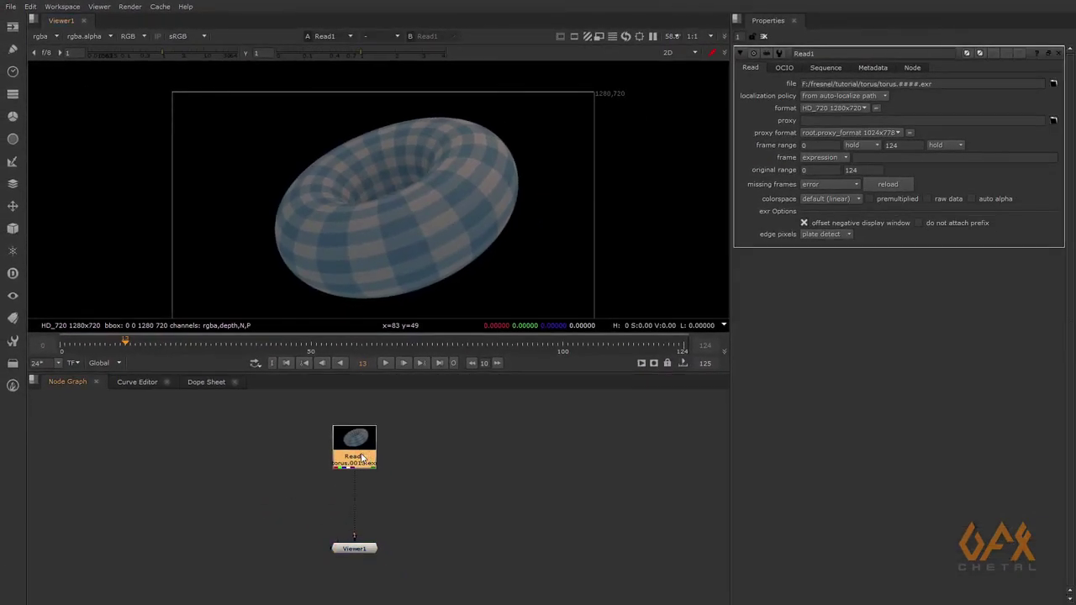
{"action": "left_click", "coordinate": [230, 454]}
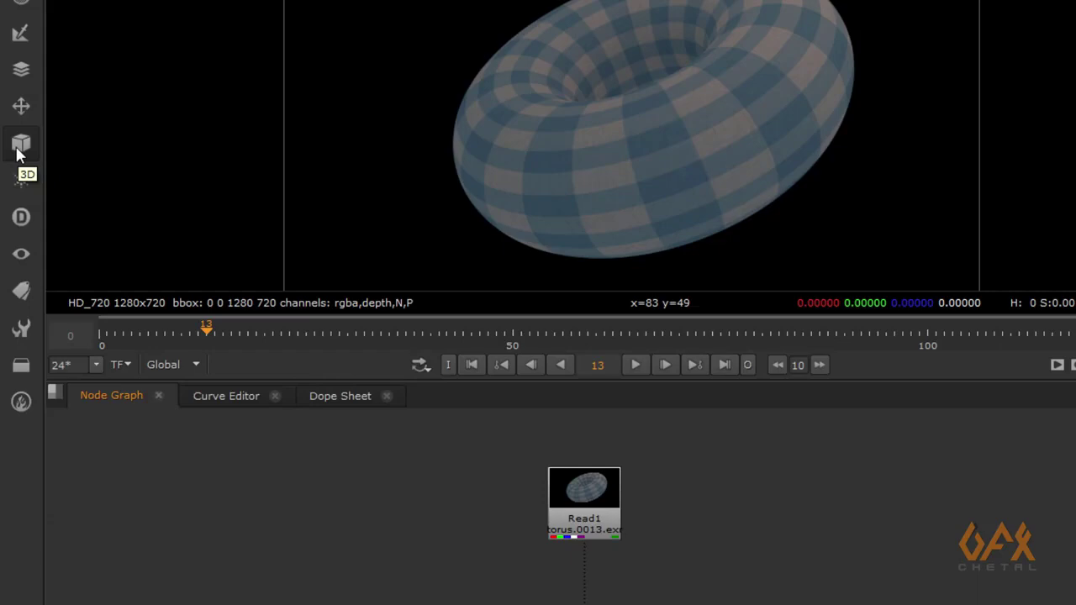
{"action": "left_click", "coordinate": [21, 145]}
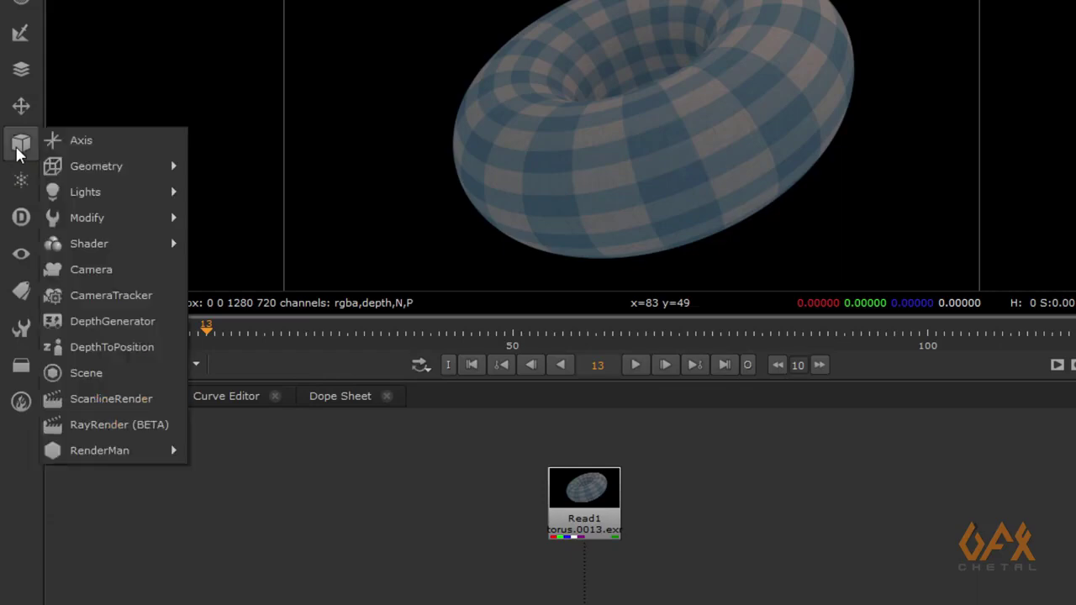
{"action": "left_click", "coordinate": [113, 274]}
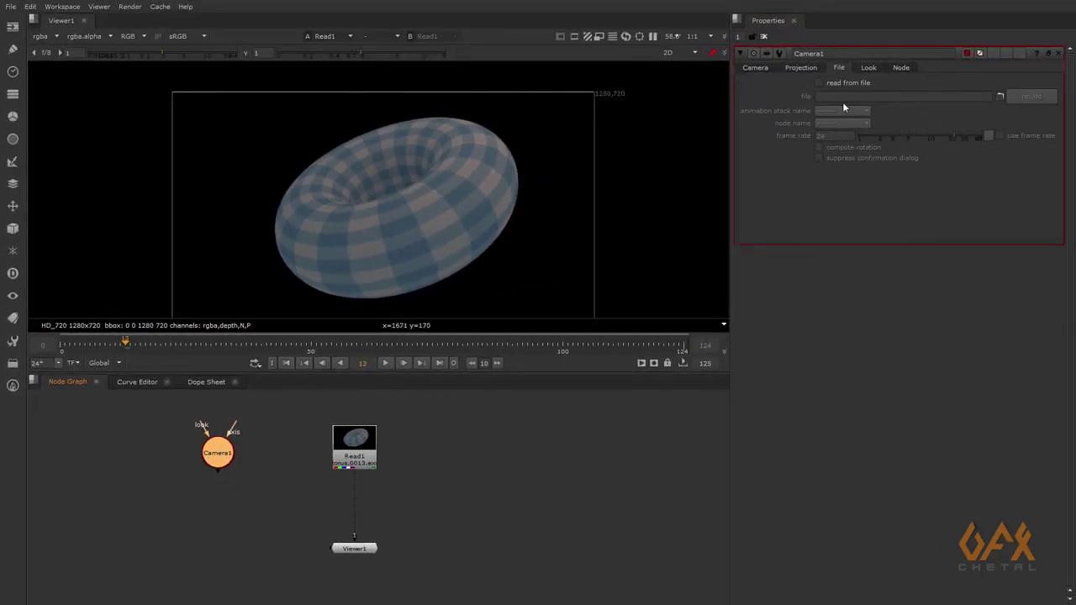
Set Camera1 to read from file, load torus_camera.abc, and accept replacing the current camera data.
{"action": "left_click", "coordinate": [755, 67]}
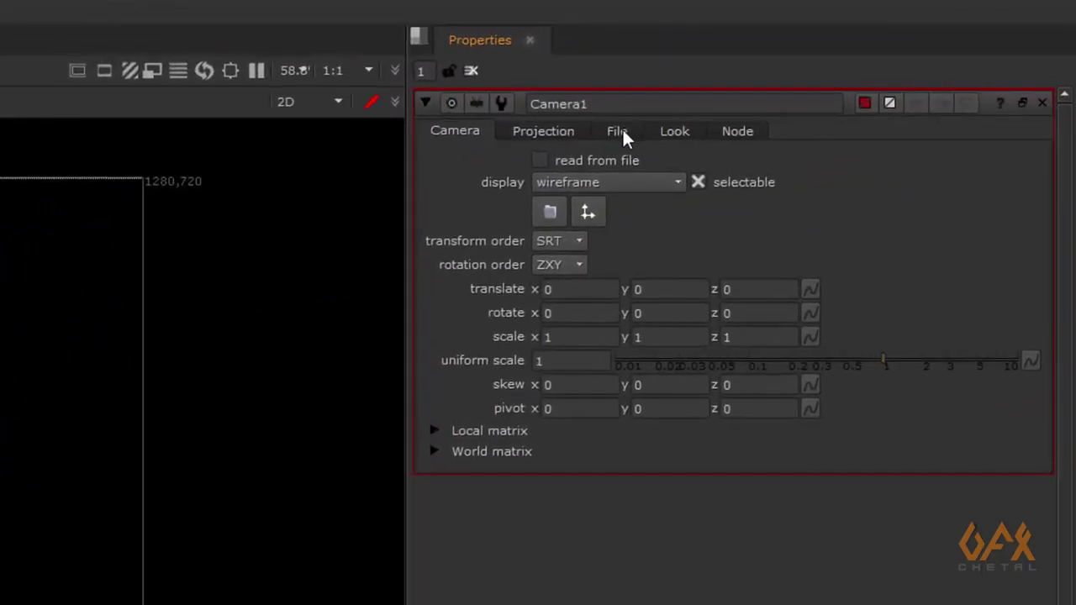
{"action": "left_click", "coordinate": [618, 132]}
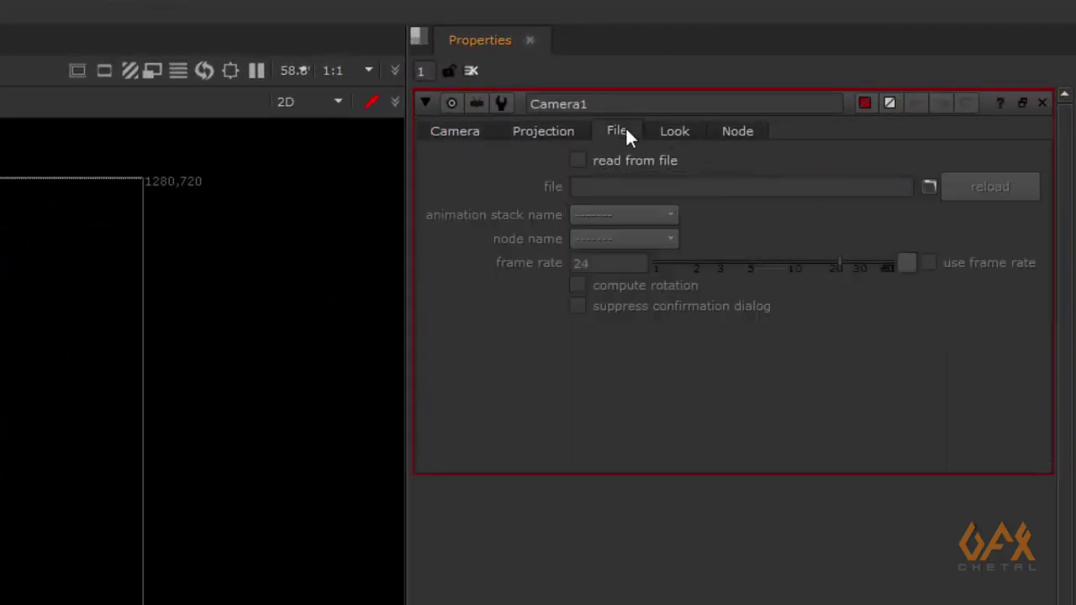
{"action": "left_click", "coordinate": [577, 161]}
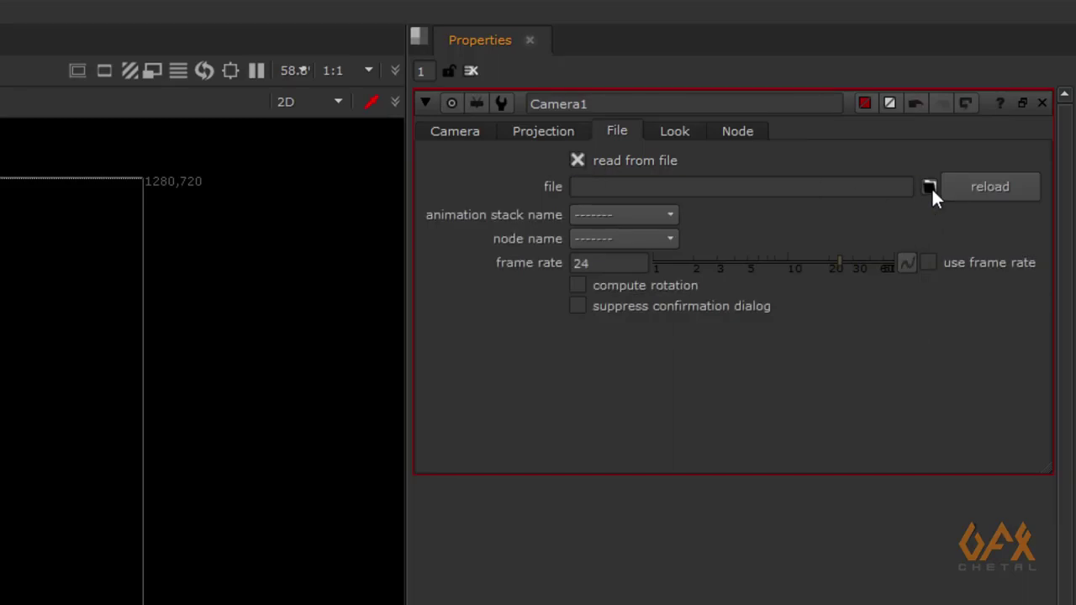
{"action": "left_click", "coordinate": [930, 187]}
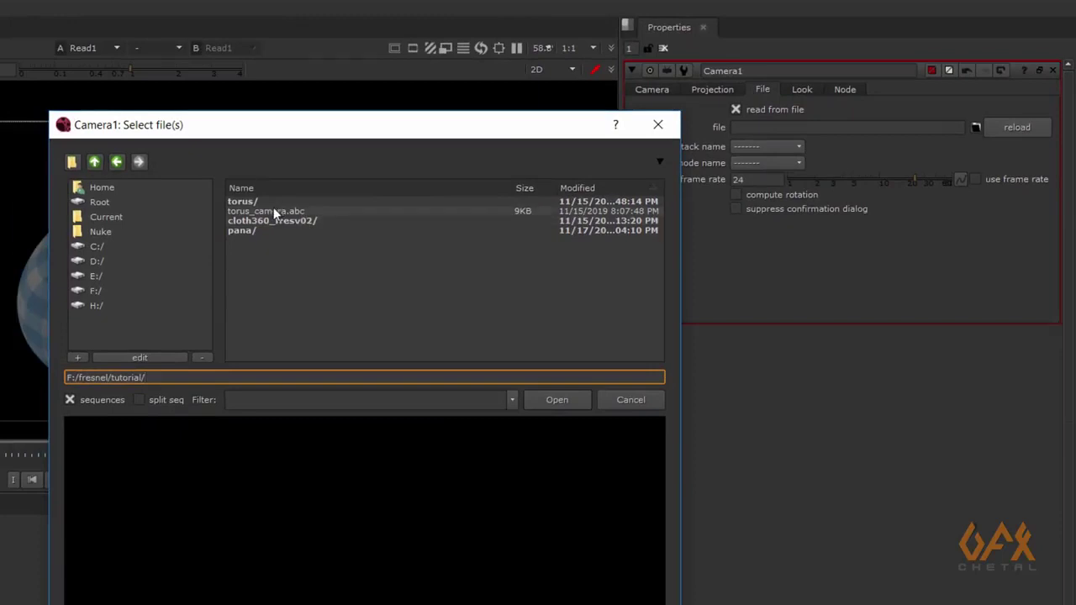
{"action": "left_click", "coordinate": [263, 211]}
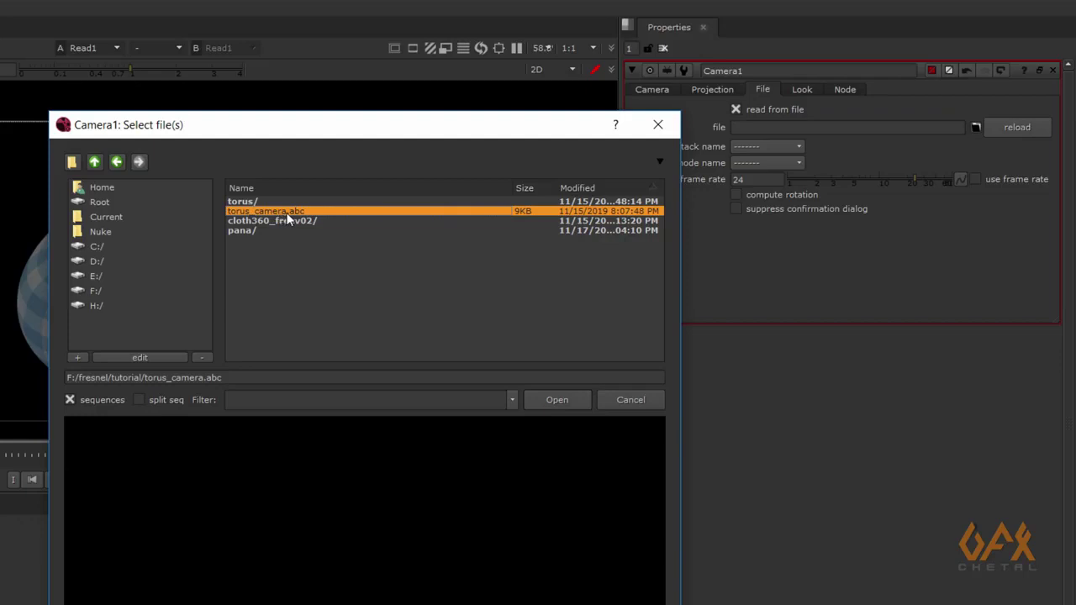
{"action": "left_click", "coordinate": [554, 401]}
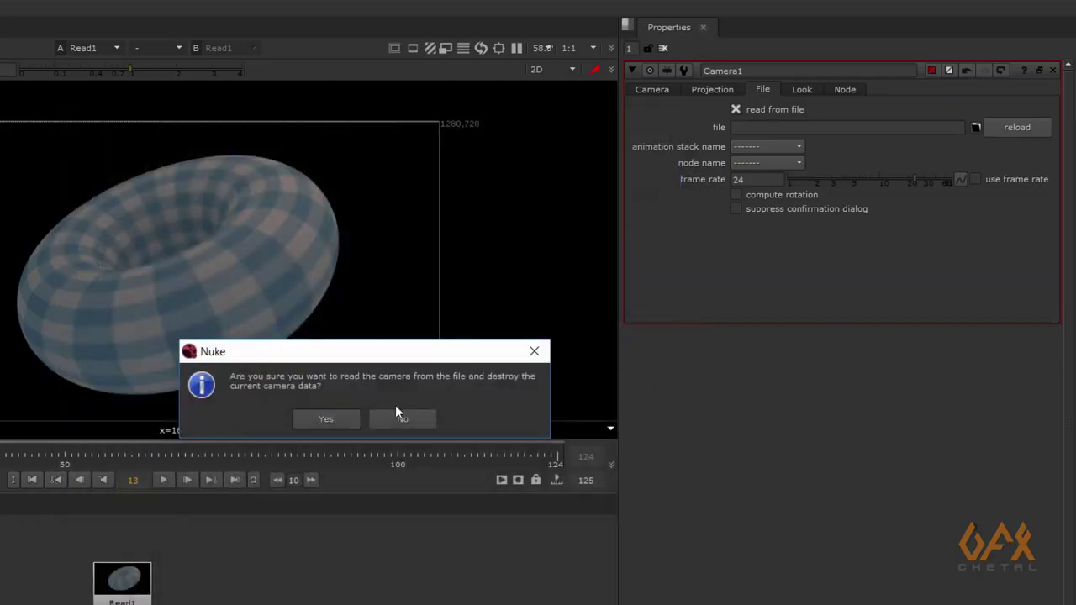
{"action": "left_click", "coordinate": [342, 418]}
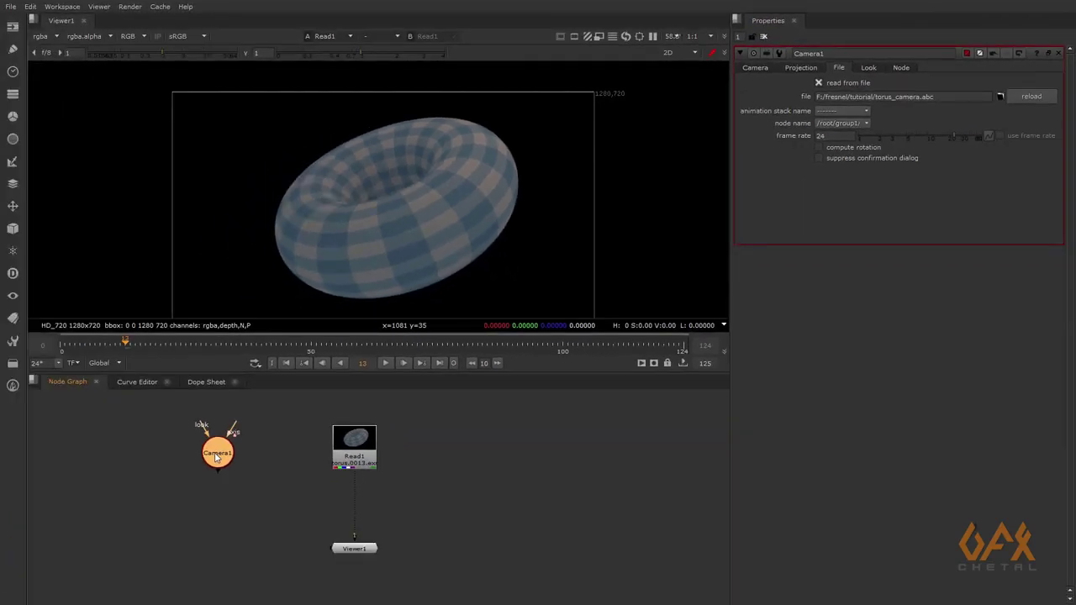
Display Camera1 in the viewer's 3D space and scrub to frame 22 to check the imported camera movement.
{"action": "key", "text": "1"}
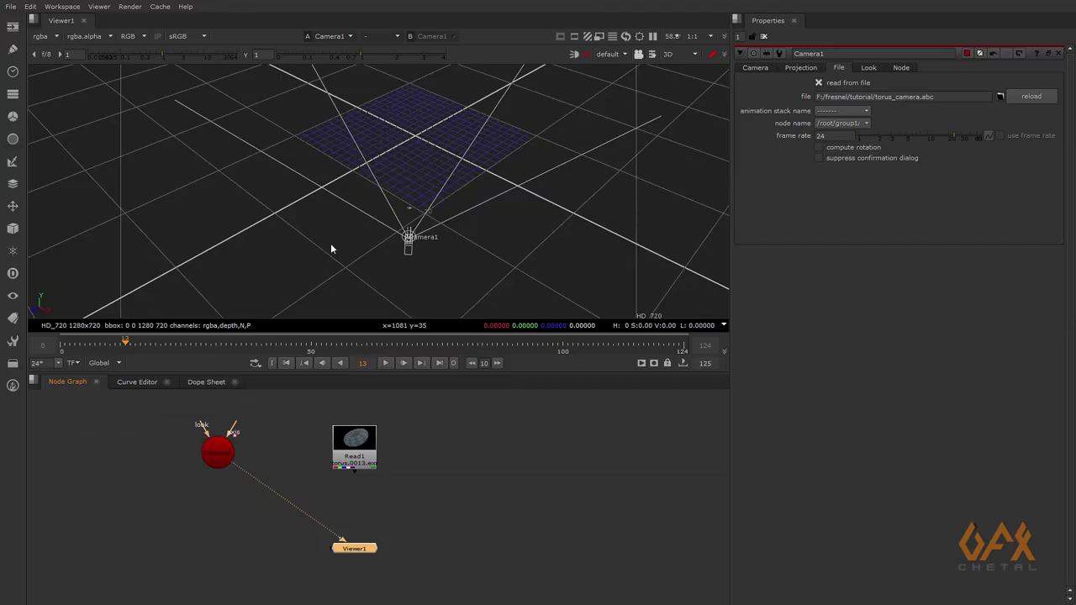
{"action": "left_click_drag", "start_coordinate": [70, 348], "coordinate": [171, 356]}
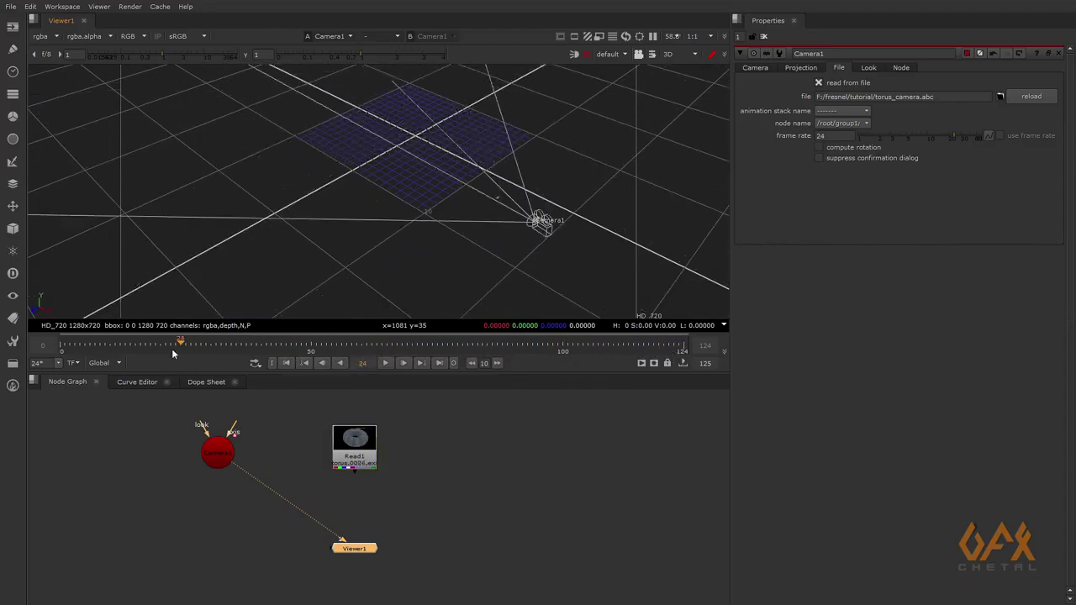
{"action": "left_click", "coordinate": [213, 444]}
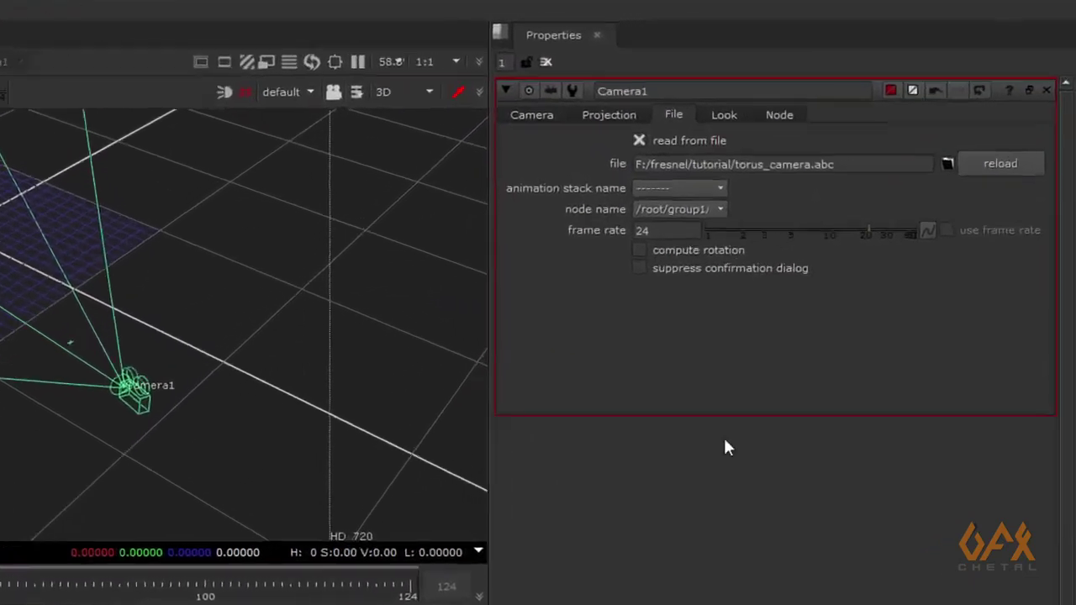
Check the frame rate setting of the imported camera file.
{"action": "left_click", "coordinate": [598, 267]}
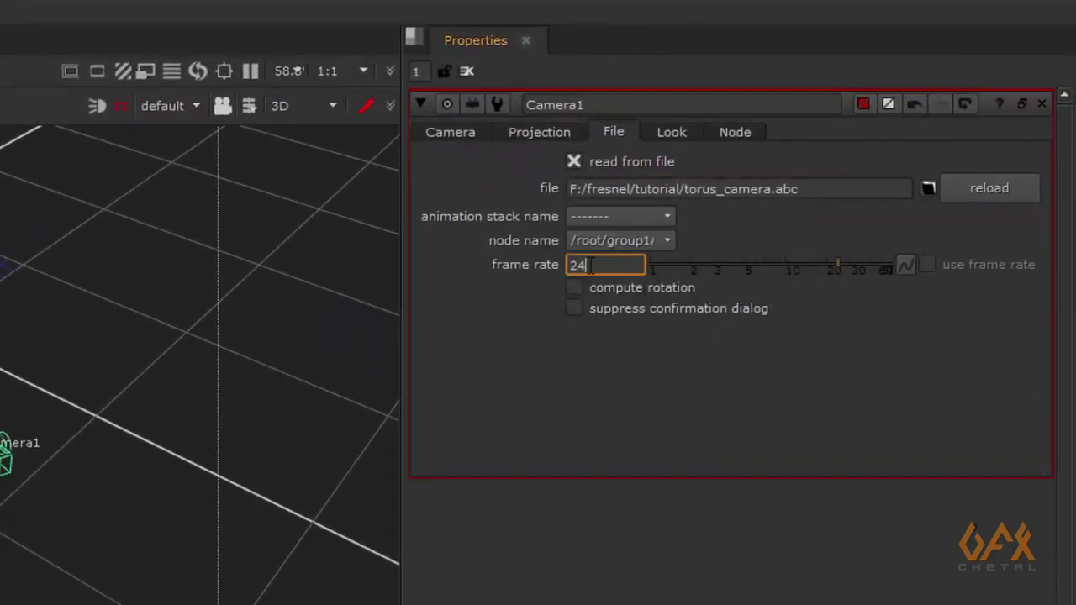
{"action": "key", "text": "Return"}
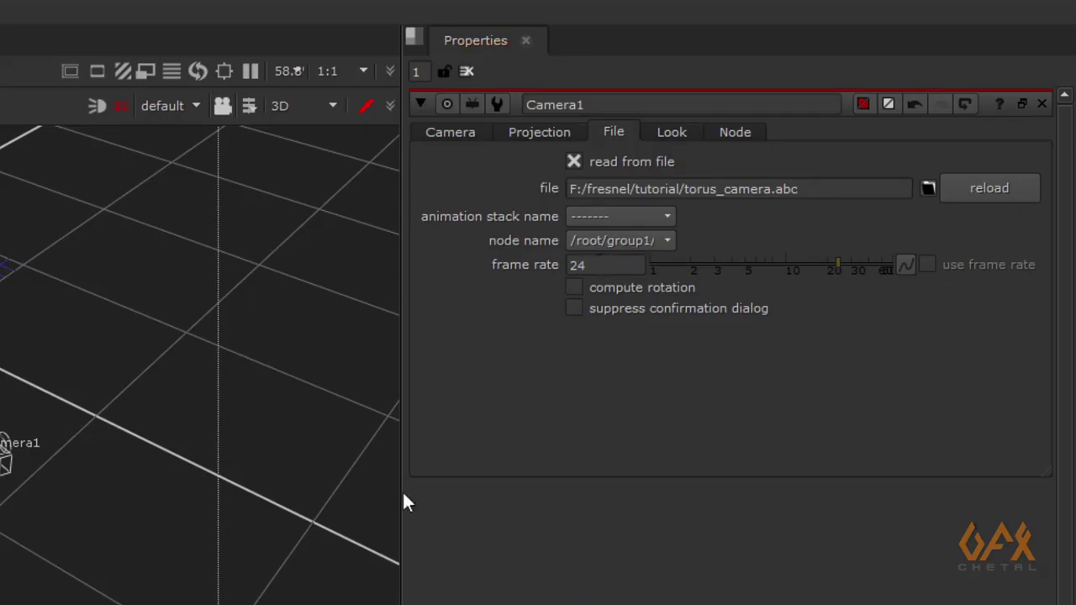
{"action": "left_click", "coordinate": [591, 264]}
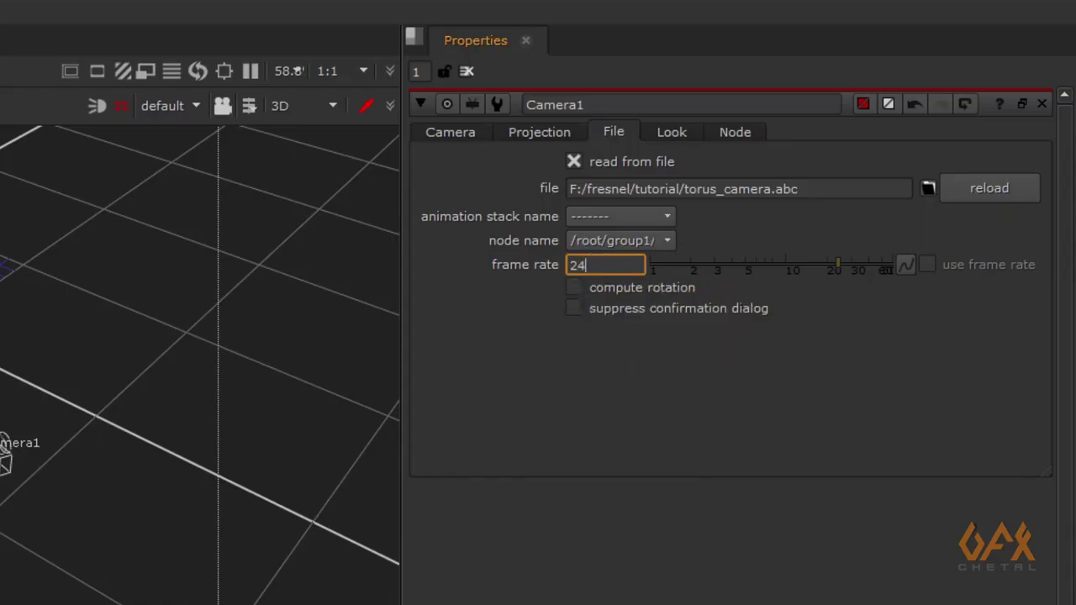
Move the Viewer node beneath Camera1 and shift Read1 further away from the camera to make room in the node graph.
{"action": "left_click_drag", "start_coordinate": [353, 547], "coordinate": [242, 567]}
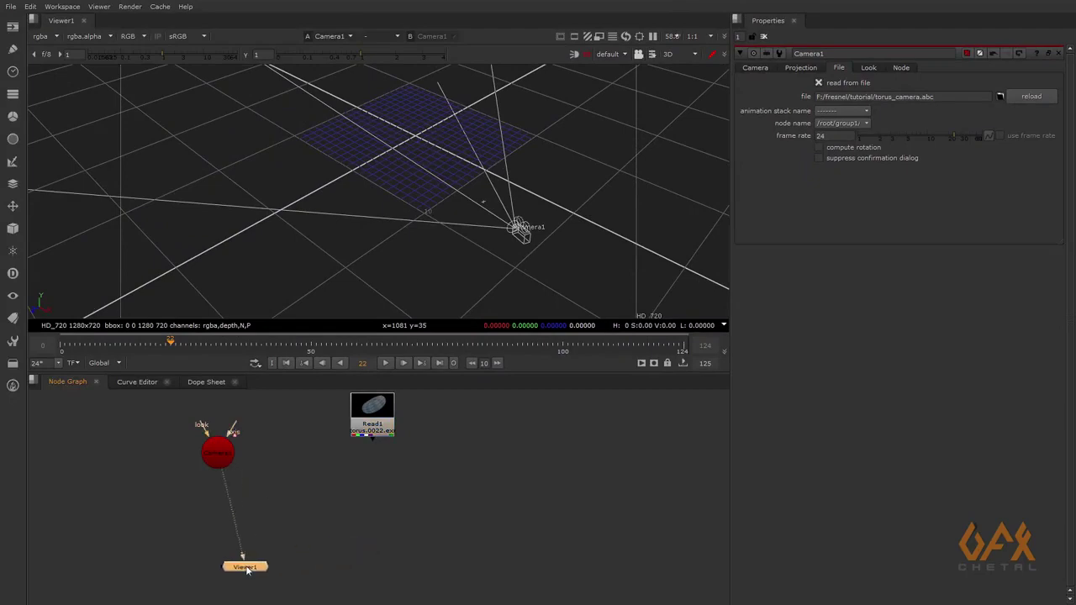
{"action": "left_click_drag", "start_coordinate": [369, 427], "coordinate": [428, 427]}
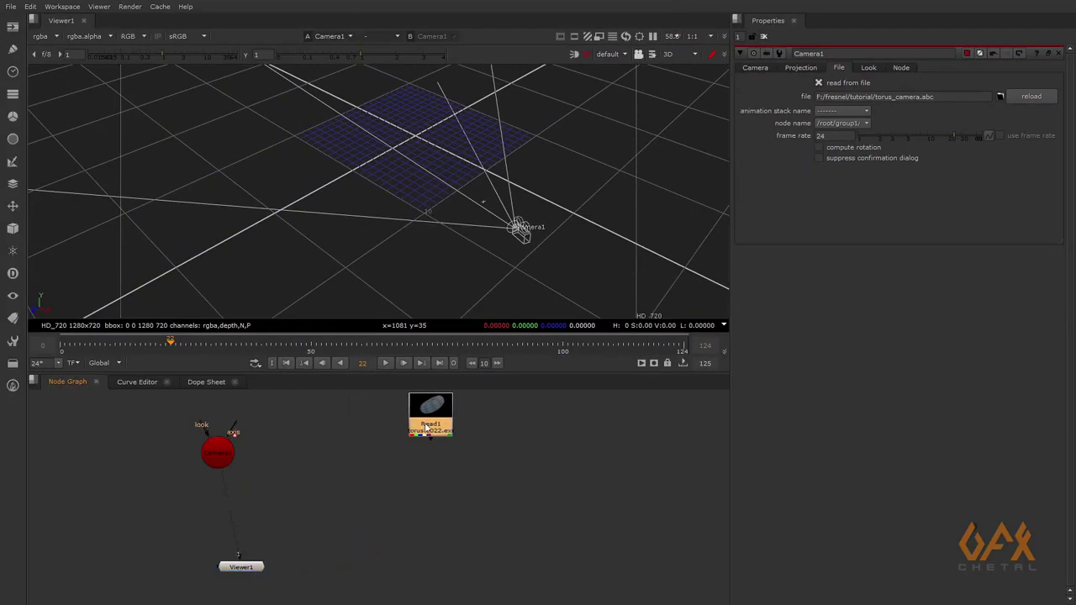
{"action": "left_click", "coordinate": [412, 491]}
{"action": "left_click", "coordinate": [400, 489]}
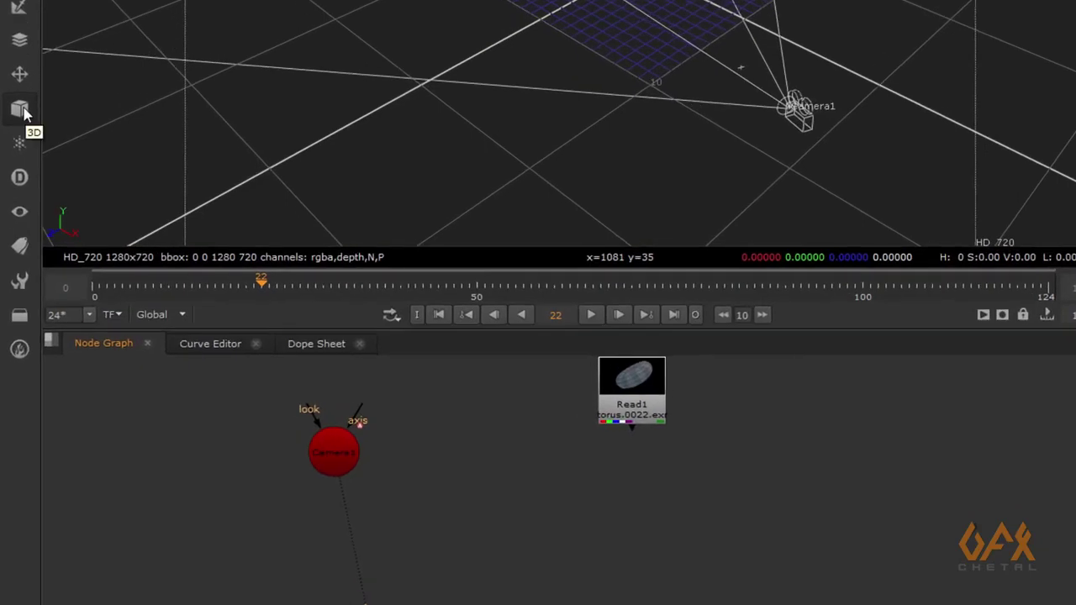
Add a PositionToPoints node below Read1 and connect its input to Read1.
{"action": "left_click", "coordinate": [21, 110]}
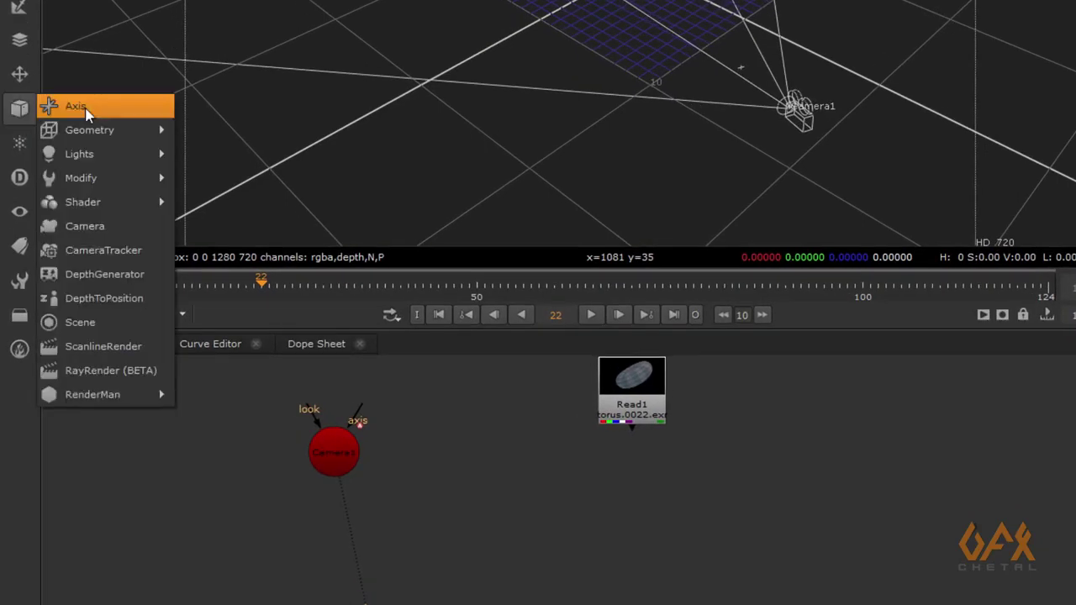
{"action": "mouse_move", "coordinate": [98, 203]}
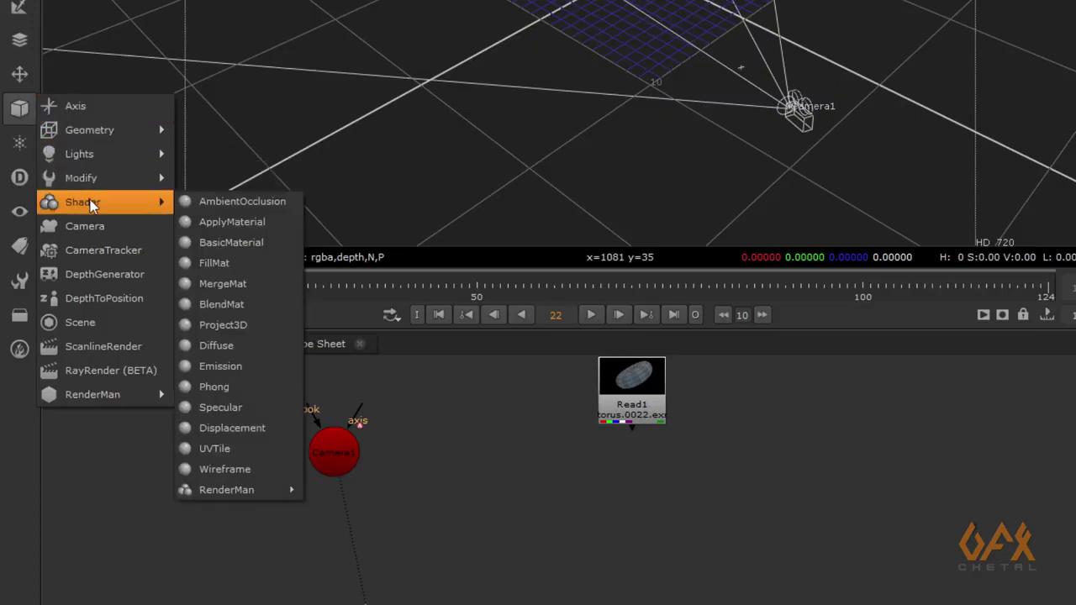
{"action": "mouse_move", "coordinate": [106, 135]}
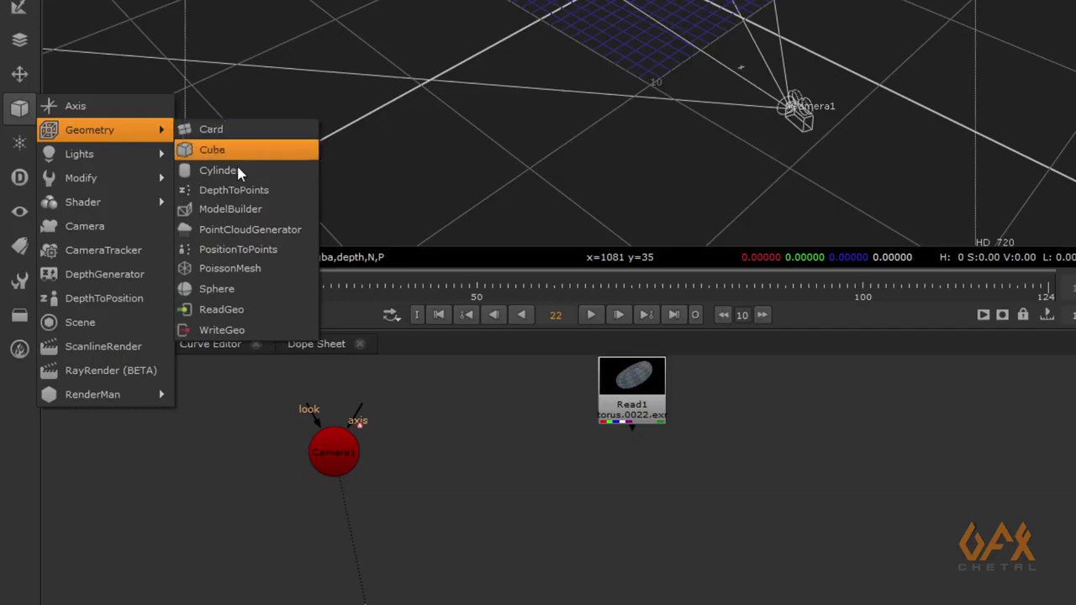
{"action": "left_click", "coordinate": [232, 252]}
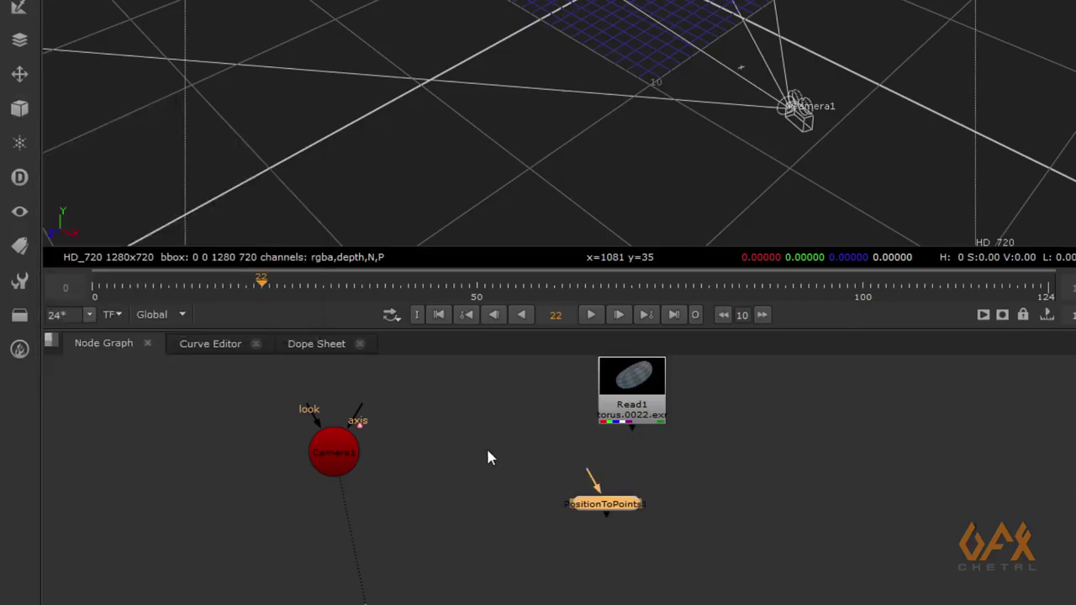
{"action": "left_click_drag", "start_coordinate": [594, 512], "coordinate": [638, 496]}
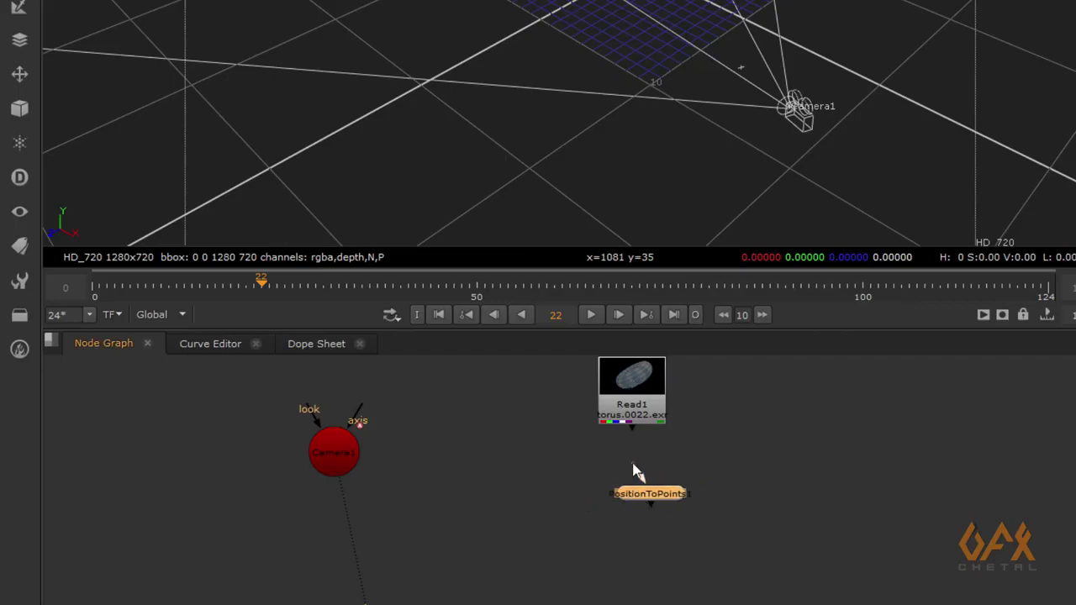
{"action": "left_click_drag", "start_coordinate": [646, 479], "coordinate": [641, 395]}
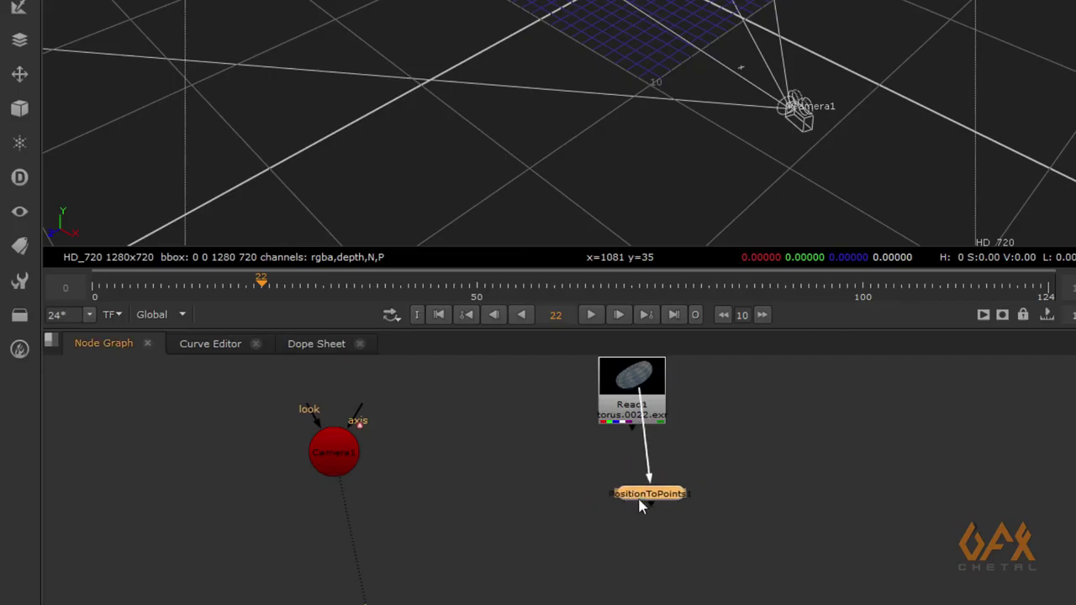
Set the PositionToPoints1 surface point to the P channel and its surface normal to the N channel.
{"action": "left_click", "coordinate": [639, 503]}
{"action": "scroll", "coordinate": [630, 500], "scroll_direction": "up", "scroll_amount": 2}
{"action": "scroll", "coordinate": [631, 502], "scroll_direction": "up", "scroll_amount": 1}
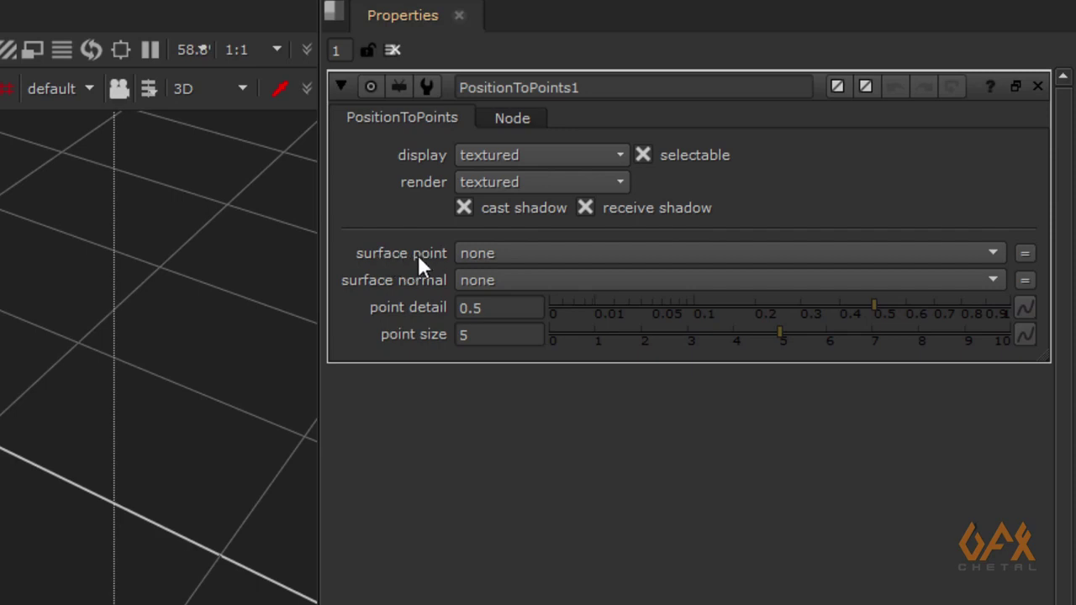
{"action": "left_click", "coordinate": [532, 254]}
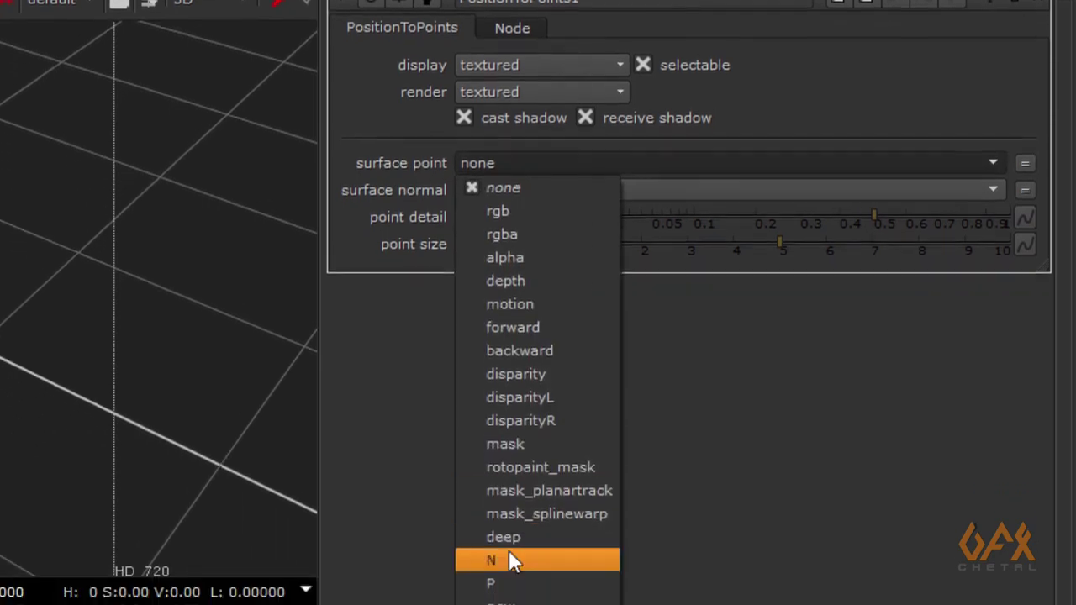
{"action": "left_click", "coordinate": [503, 538]}
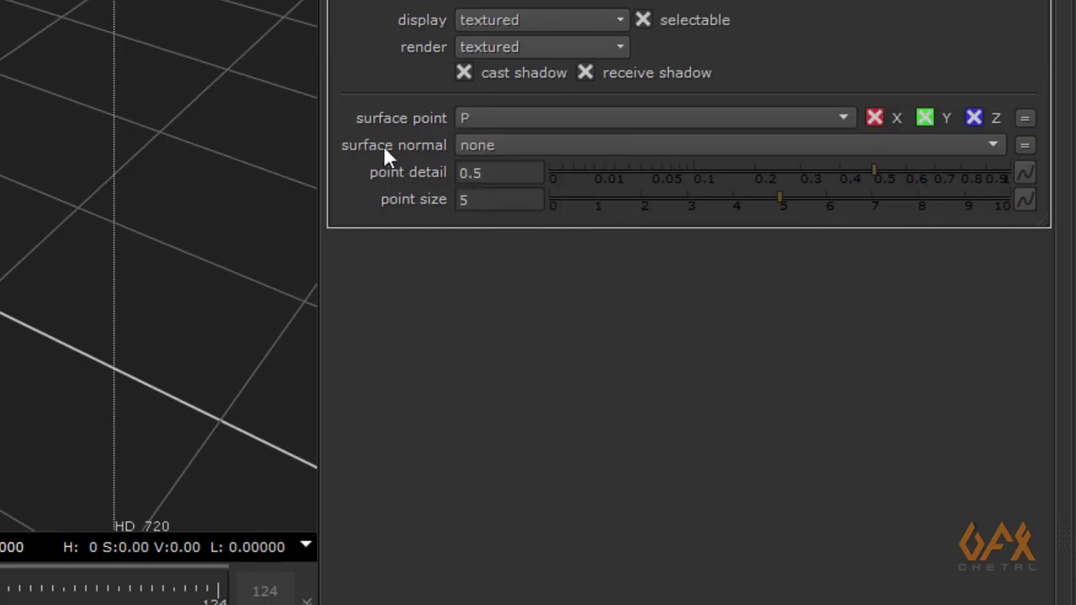
{"action": "left_click", "coordinate": [514, 142]}
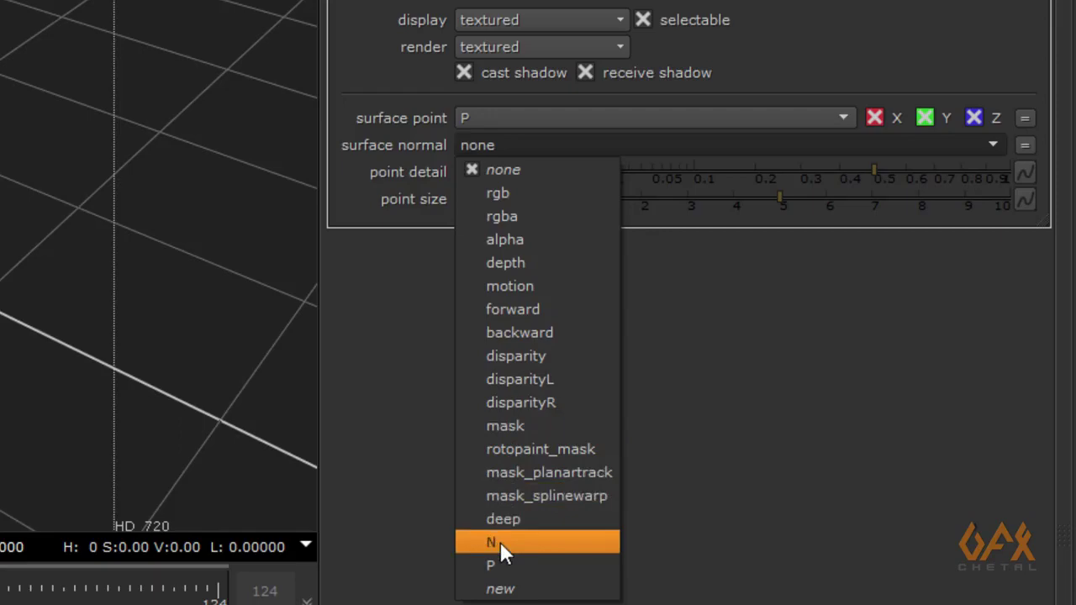
{"action": "left_click", "coordinate": [501, 541]}
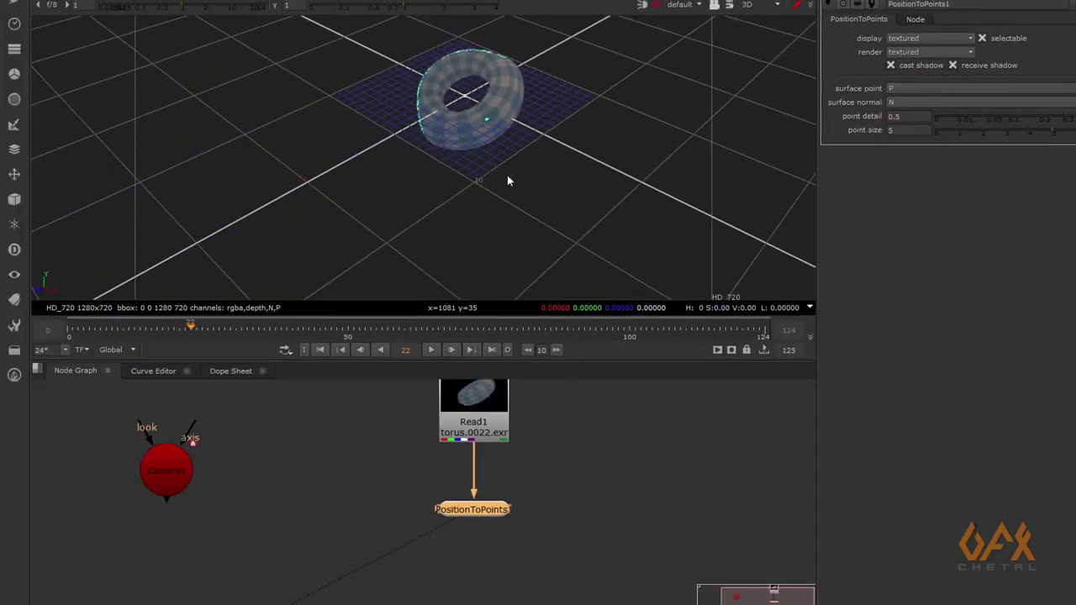
Examine the torus point cloud up close and from several angles, and scrub to frame 48 to check it over time.
{"action": "left_click_drag", "start_coordinate": [506, 176], "coordinate": [423, 132], "text": "ctrl"}
{"action": "left_click_drag", "start_coordinate": [553, 181], "coordinate": [456, 91], "text": "ctrl"}
{"action": "scroll", "coordinate": [509, 96], "scroll_direction": "up", "scroll_amount": 10}
{"action": "scroll", "coordinate": [535, 99], "scroll_direction": "up", "scroll_amount": 5}
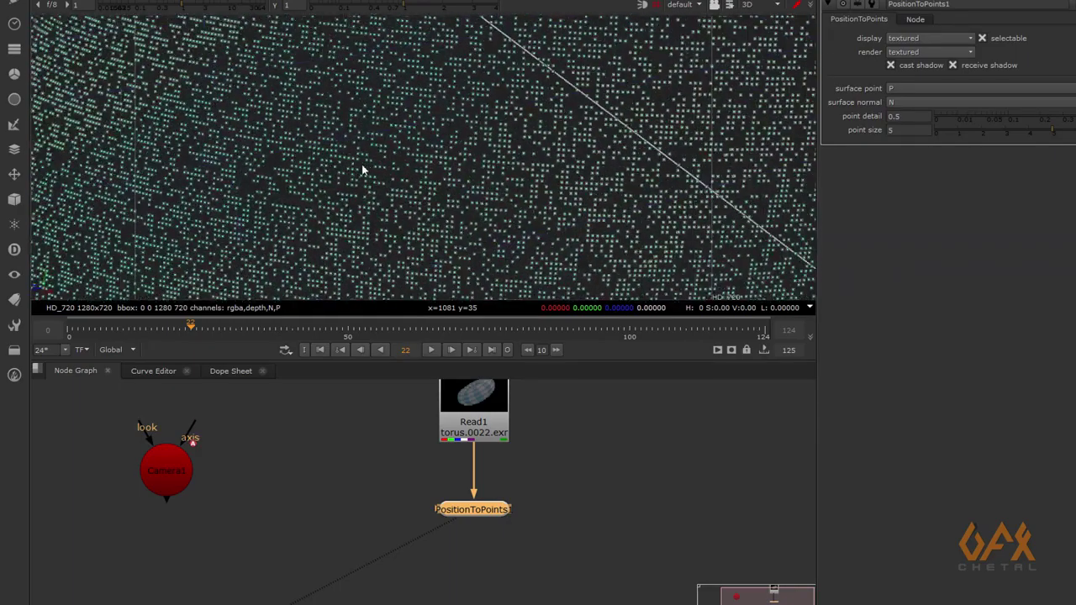
{"action": "left_click_drag", "start_coordinate": [425, 162], "coordinate": [473, 156], "text": "ctrl"}
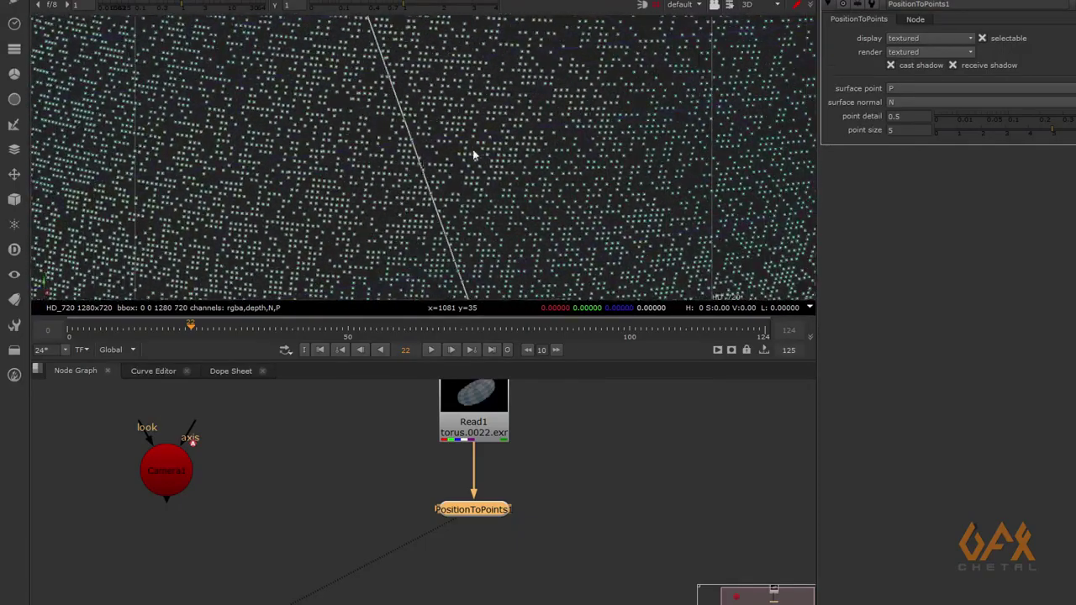
{"action": "scroll", "coordinate": [403, 156], "scroll_direction": "down", "scroll_amount": 10}
{"action": "scroll", "coordinate": [422, 158], "scroll_direction": "up", "scroll_amount": 10}
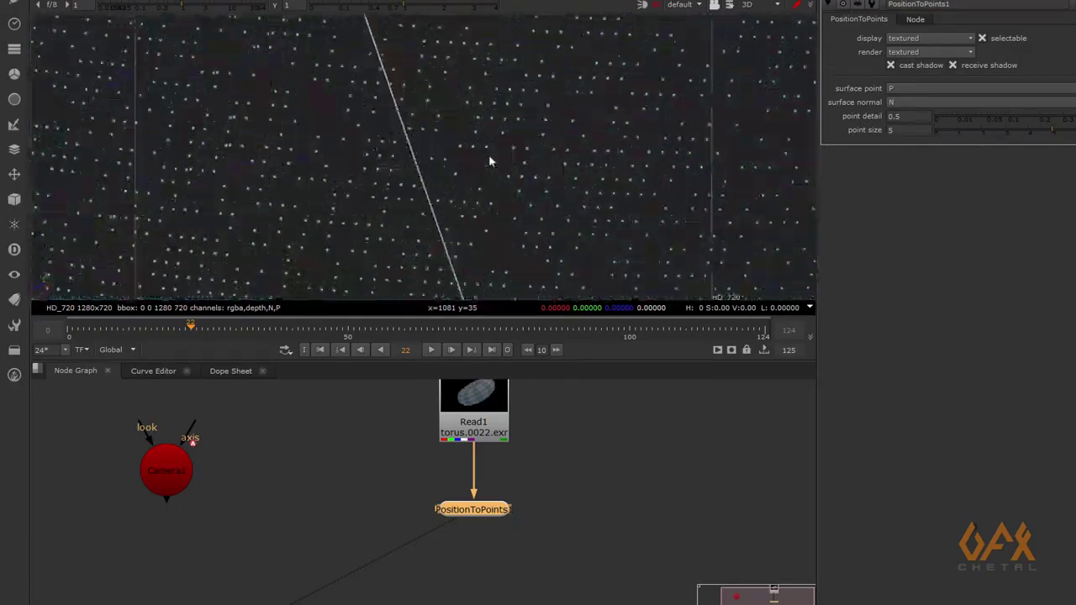
{"action": "scroll", "coordinate": [463, 159], "scroll_direction": "down", "scroll_amount": 8}
{"action": "scroll", "coordinate": [410, 158], "scroll_direction": "down", "scroll_amount": 6}
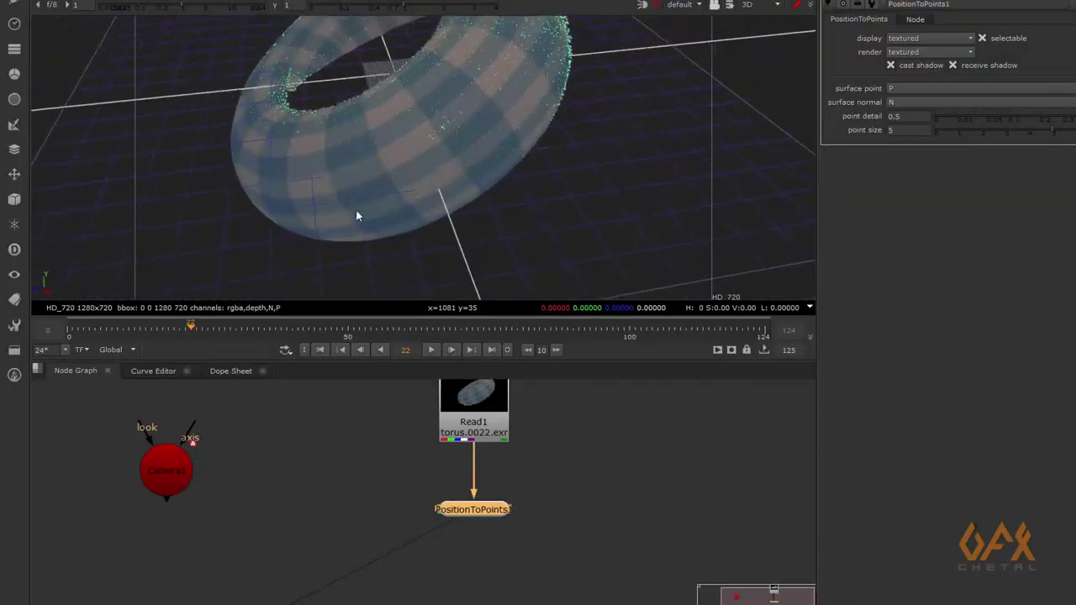
{"action": "left_click_drag", "start_coordinate": [358, 216], "coordinate": [446, 182], "text": "ctrl"}
{"action": "scroll", "coordinate": [403, 176], "scroll_direction": "down", "scroll_amount": 5}
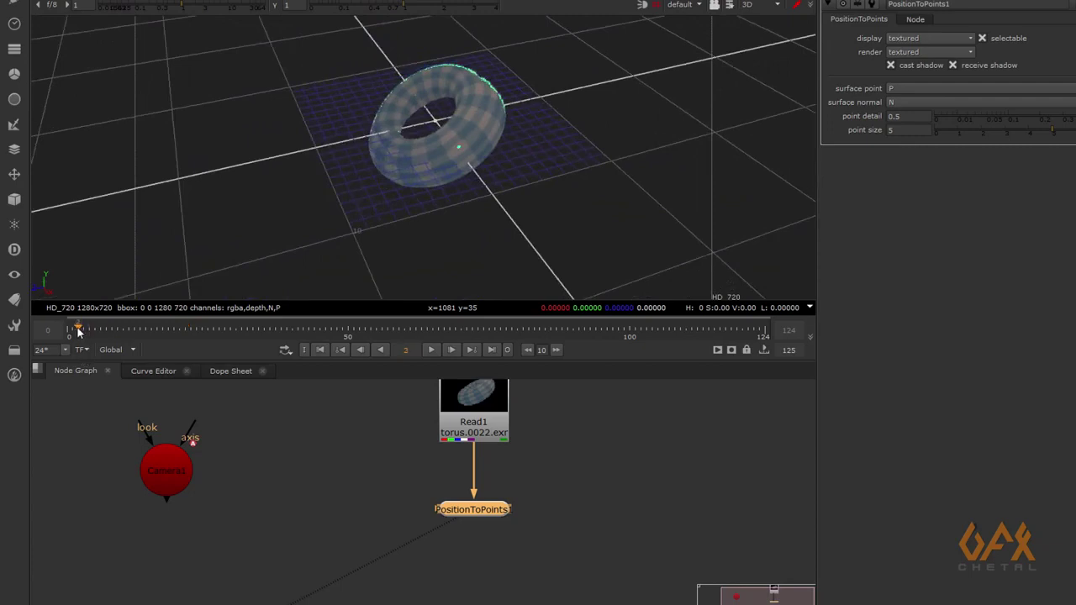
{"action": "left_click_drag", "start_coordinate": [81, 329], "coordinate": [336, 335]}
{"action": "left_click", "coordinate": [314, 503]}
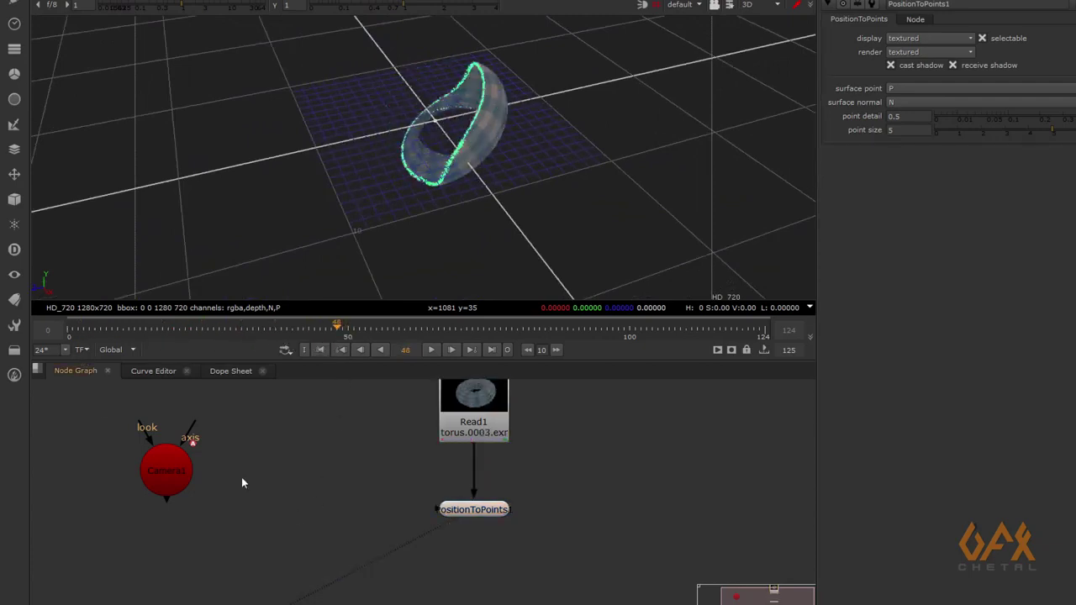
Add a Scene node, connect Camera1 and PositionToPoints1 to it, and display it in the viewer.
{"action": "left_click", "coordinate": [15, 199]}
{"action": "left_click", "coordinate": [72, 354]}
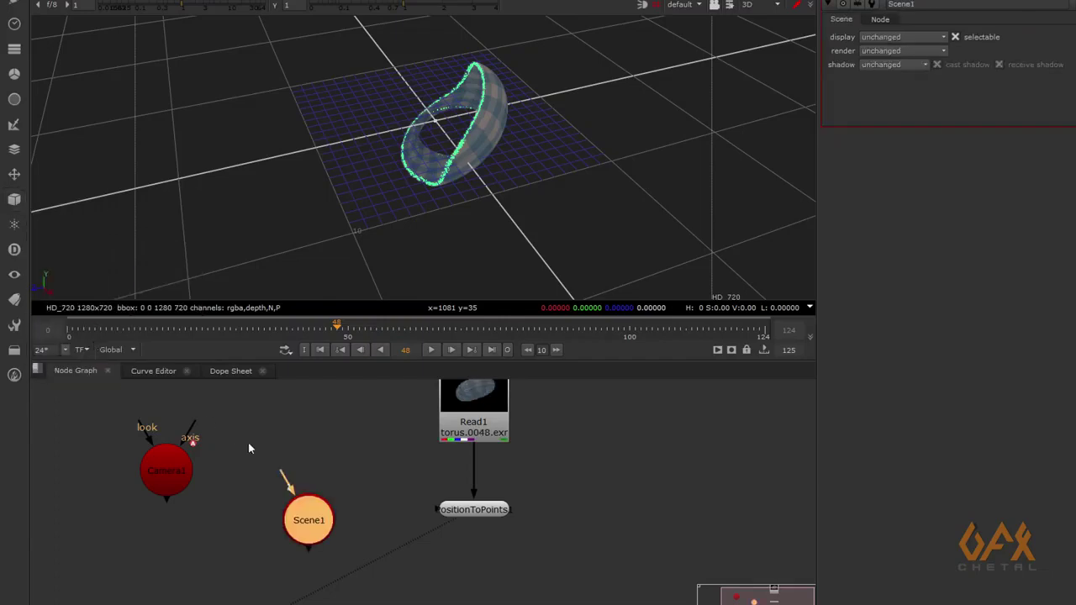
{"action": "left_click_drag", "start_coordinate": [286, 479], "coordinate": [179, 468]}
{"action": "left_click_drag", "start_coordinate": [280, 526], "coordinate": [458, 509]}
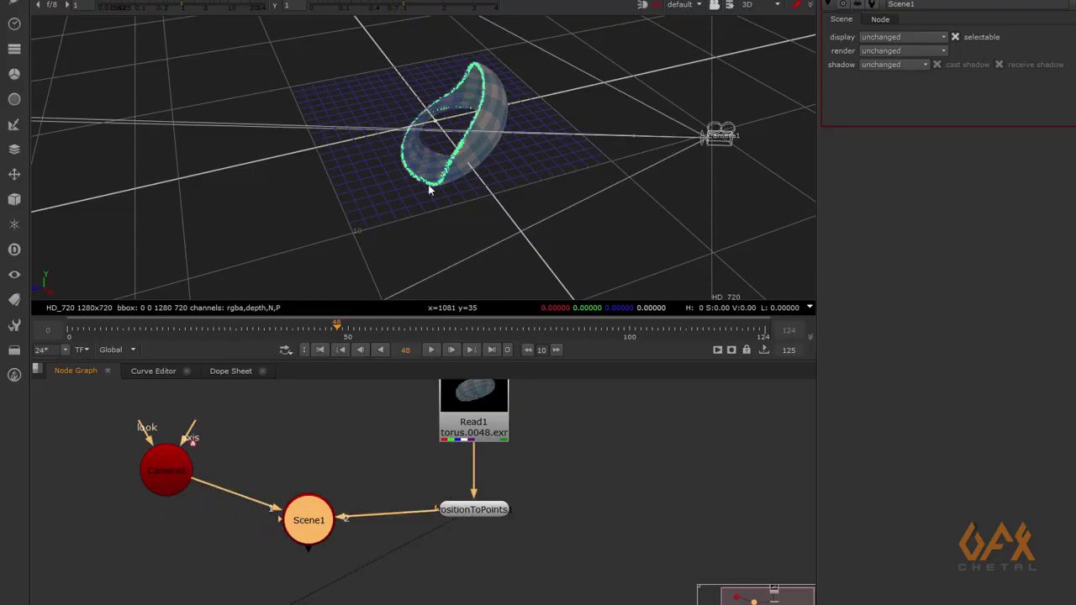
{"action": "left_click", "coordinate": [320, 557]}
{"action": "scroll", "coordinate": [422, 155], "scroll_direction": "down", "scroll_amount": 3}
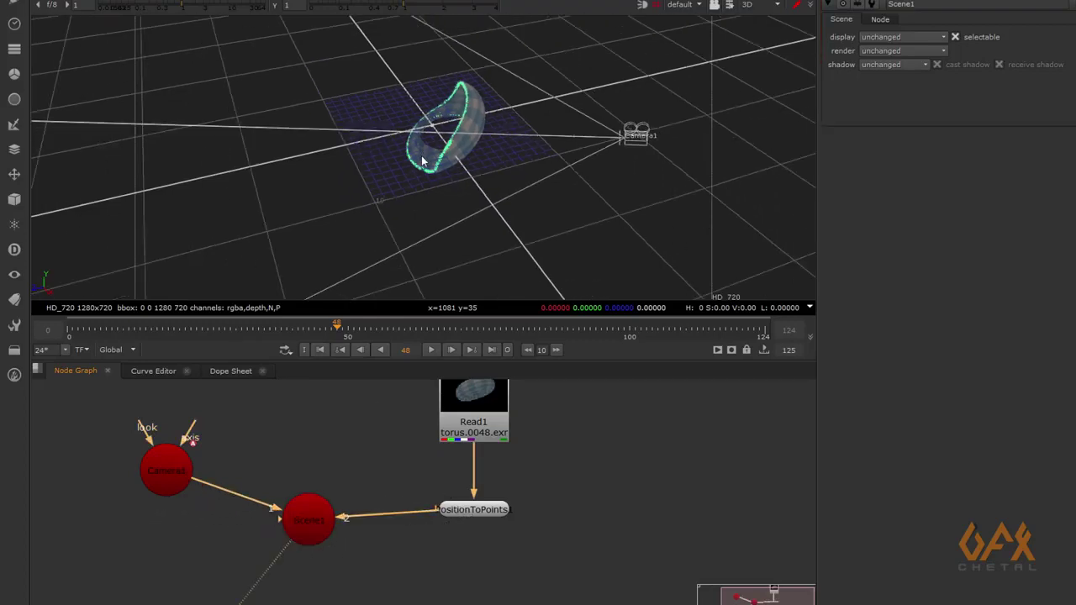
Inspect the camera together with the torus points from another angle and scrub to frame 26.
{"action": "left_click_drag", "start_coordinate": [431, 196], "coordinate": [232, 294], "text": "ctrl"}
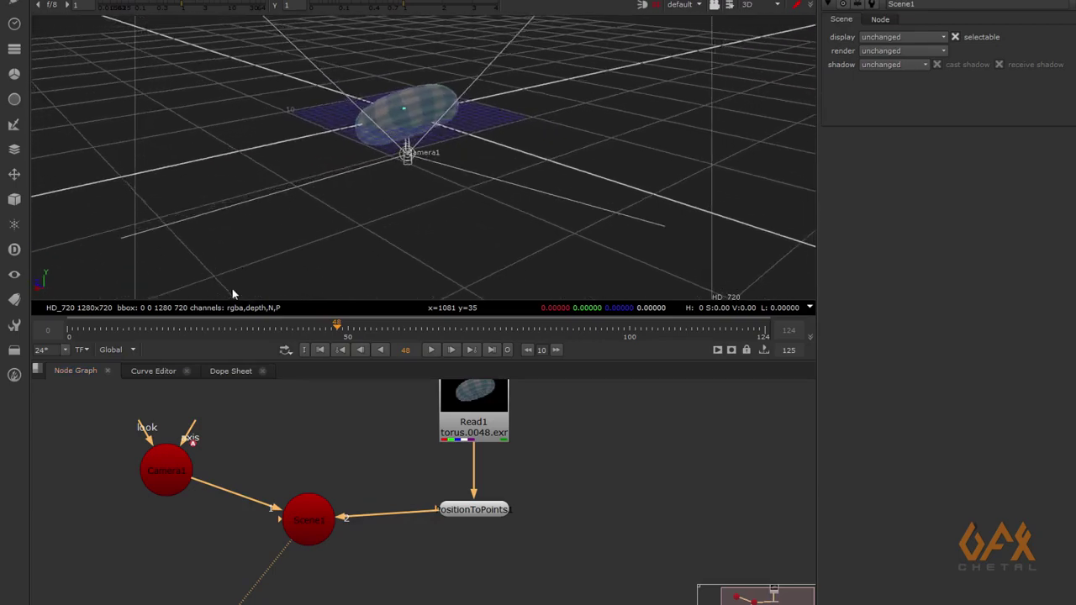
{"action": "left_click_drag", "start_coordinate": [89, 327], "coordinate": [214, 336]}
{"action": "left_click_drag", "start_coordinate": [352, 98], "coordinate": [410, 148], "text": "ctrl"}
{"action": "scroll", "coordinate": [410, 148], "scroll_direction": "up", "scroll_amount": 3}
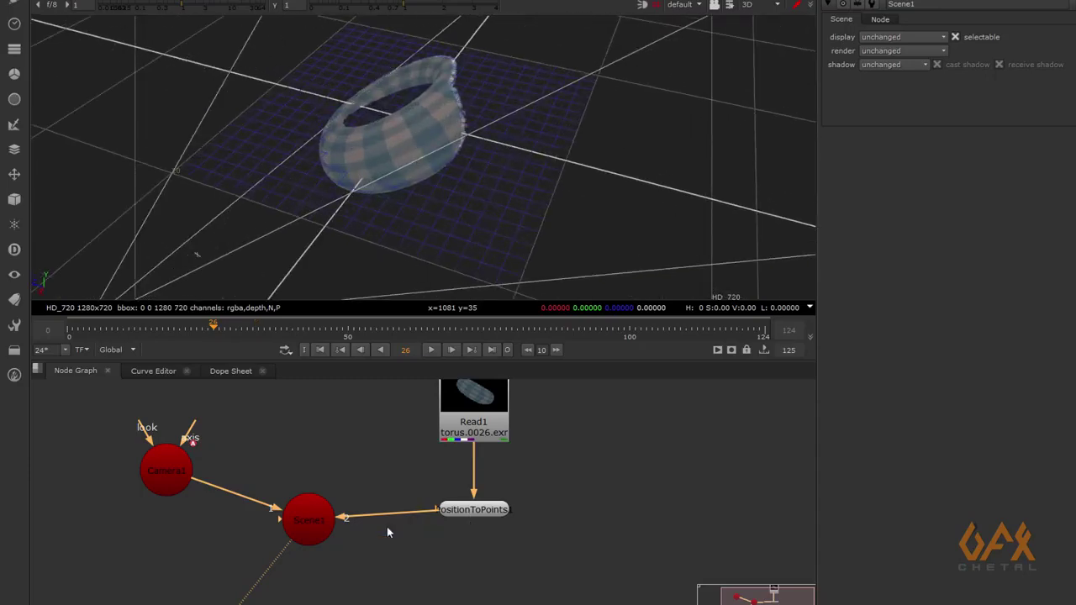
Delete the PositionToPoints1 and Scene1 nodes from the node graph.
{"action": "left_click_drag", "start_coordinate": [308, 519], "coordinate": [162, 546]}
{"action": "left_click_drag", "start_coordinate": [402, 472], "coordinate": [560, 535]}
{"action": "key", "text": "Delete"}
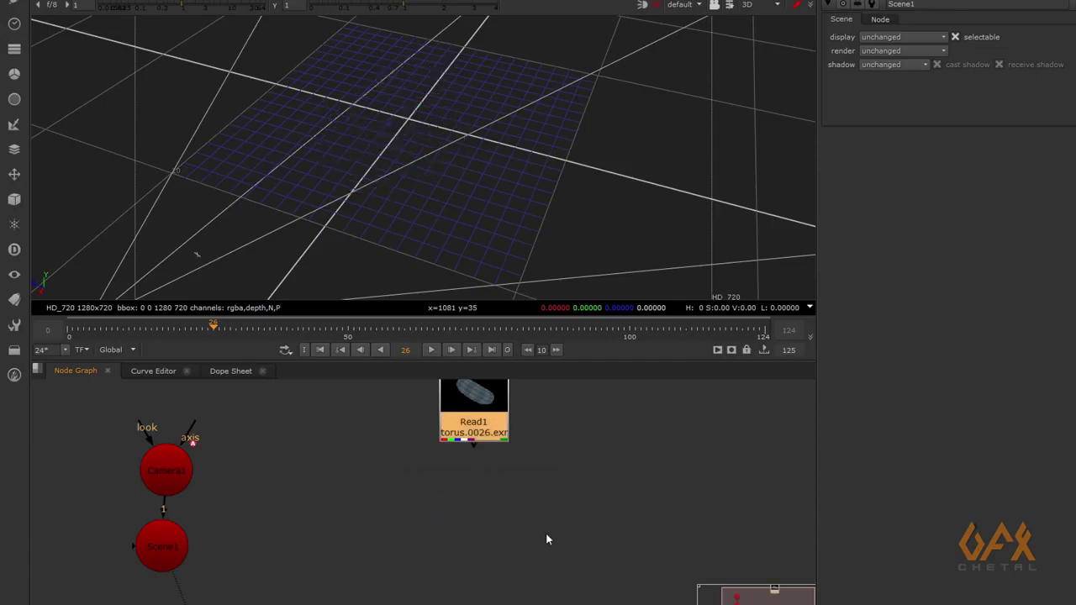
{"action": "left_click", "coordinate": [163, 549]}
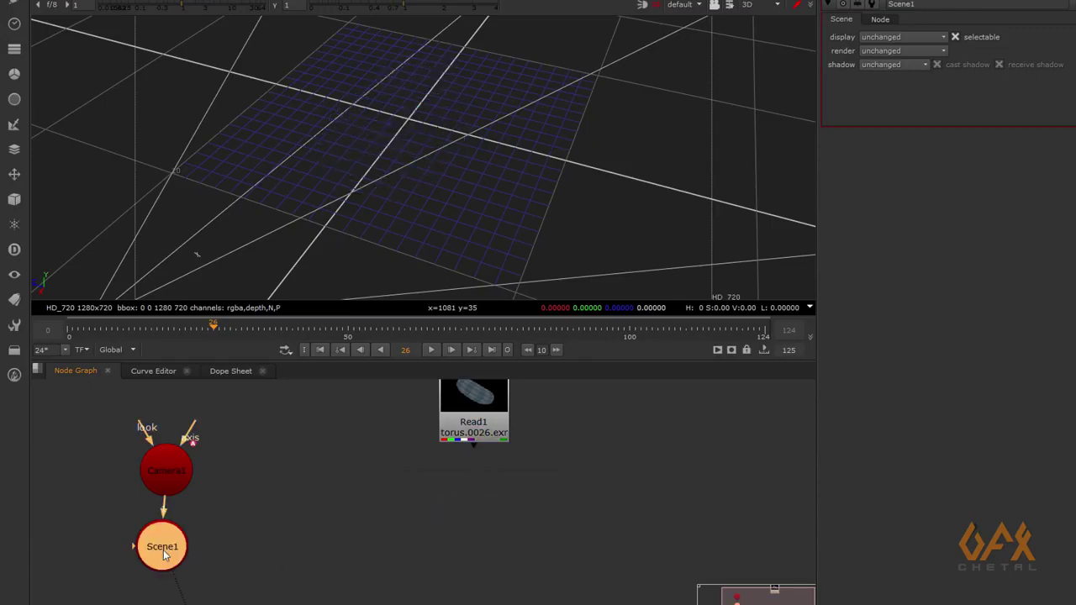
{"action": "key", "text": "Delete"}
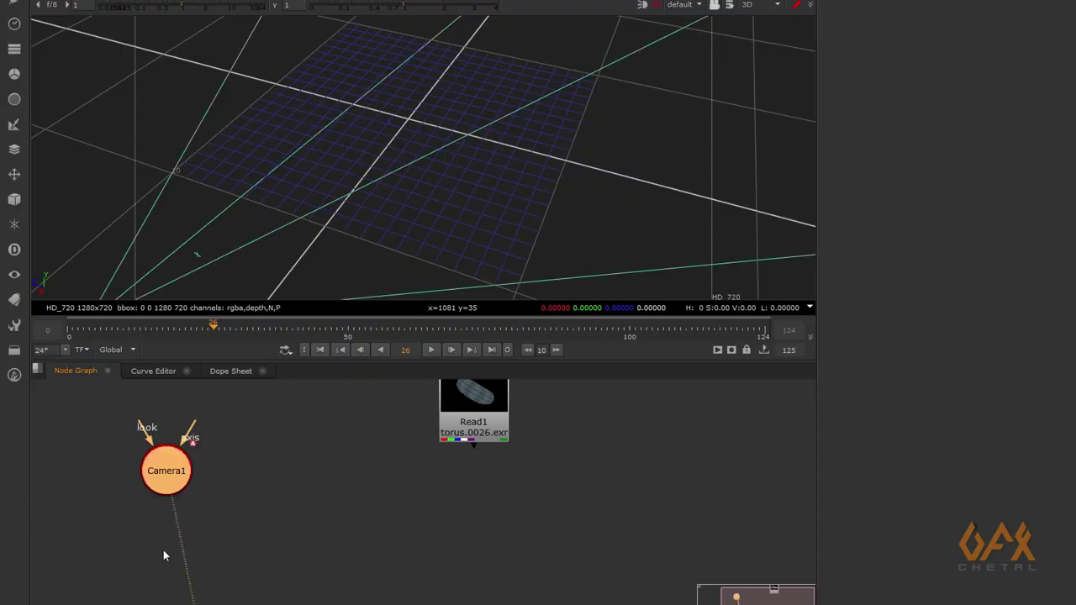
Move Camera1 and Read1 further apart in the node graph to make room between them.
{"action": "left_click_drag", "start_coordinate": [168, 471], "coordinate": [157, 454]}
{"action": "left_click_drag", "start_coordinate": [471, 428], "coordinate": [543, 439]}
{"action": "left_click", "coordinate": [408, 509]}
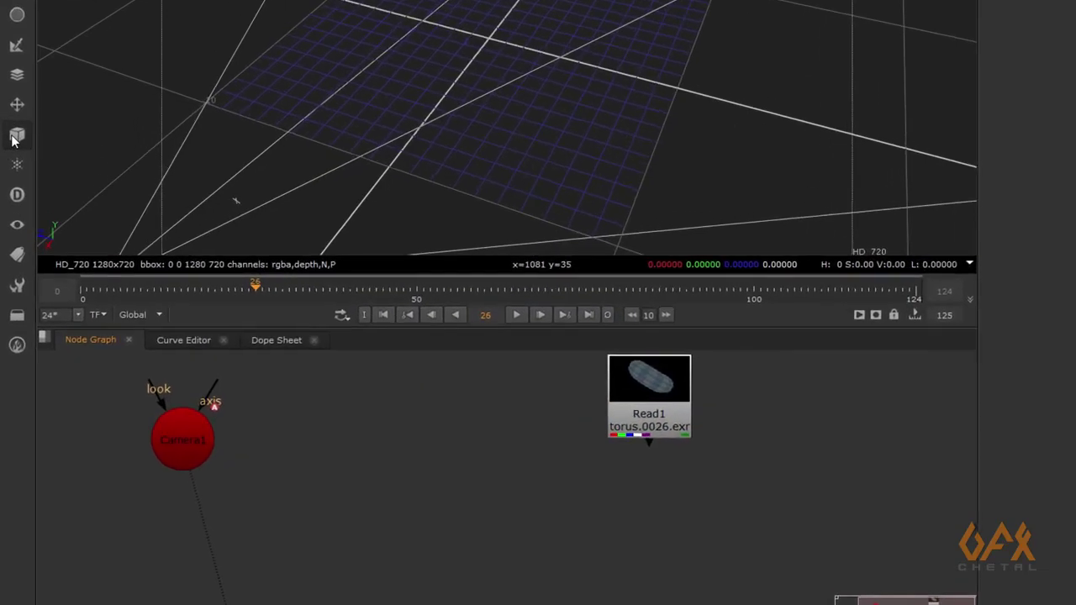
Add a ReLight node and place it between Camera1 and Read1, slightly below them.
{"action": "left_click", "coordinate": [16, 135]}
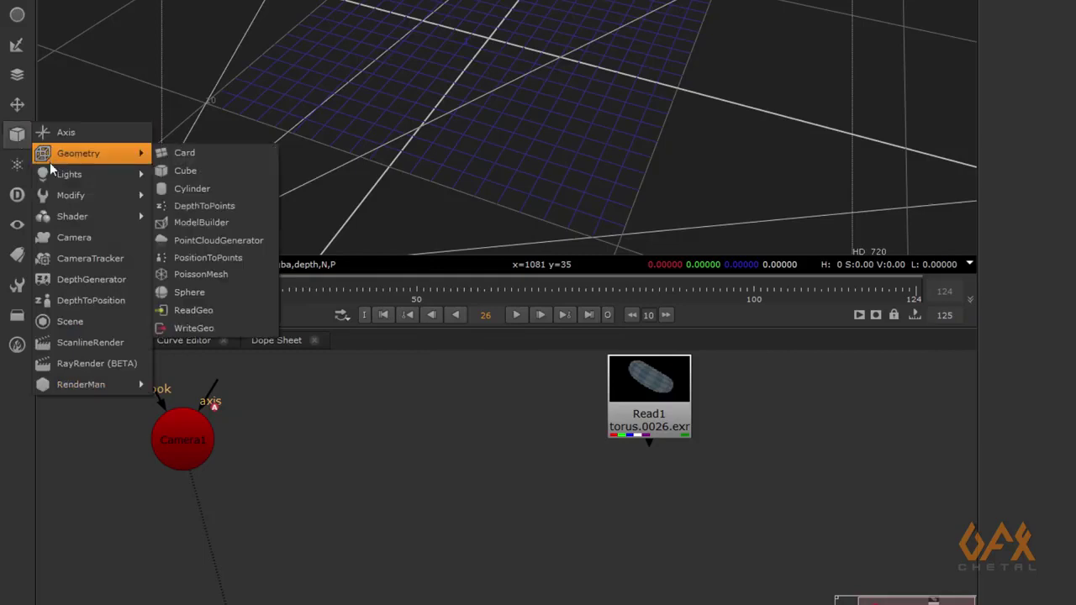
{"action": "mouse_move", "coordinate": [55, 174]}
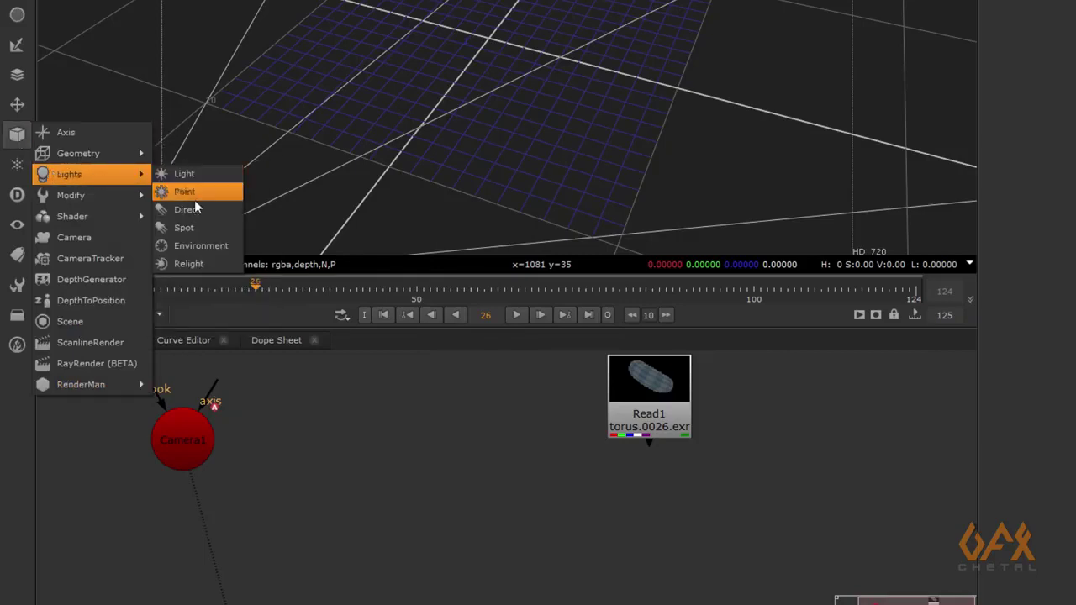
{"action": "left_click", "coordinate": [194, 262]}
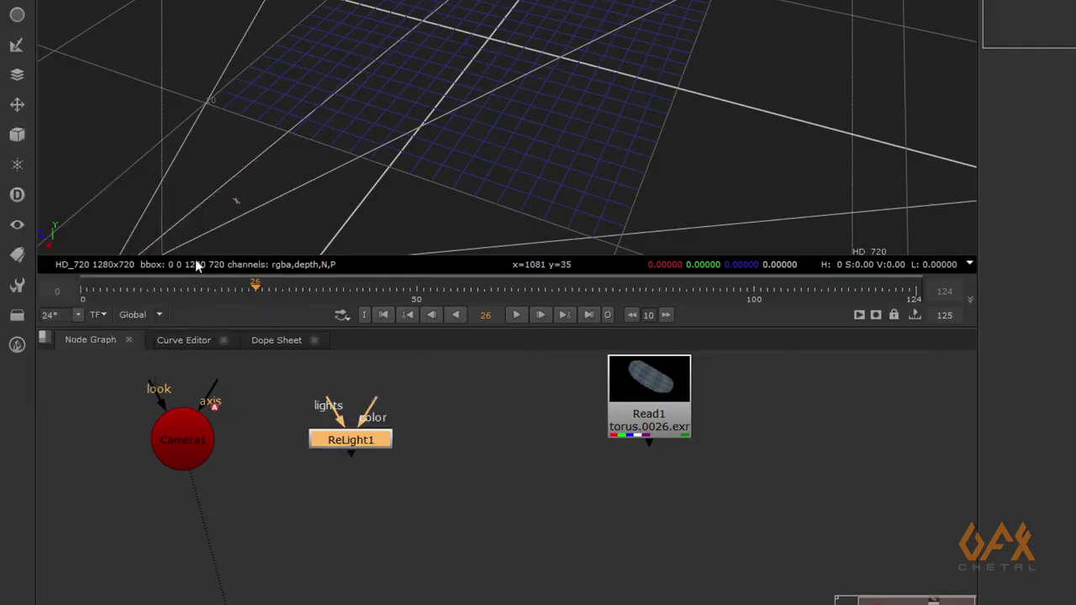
{"action": "left_click_drag", "start_coordinate": [369, 452], "coordinate": [500, 511]}
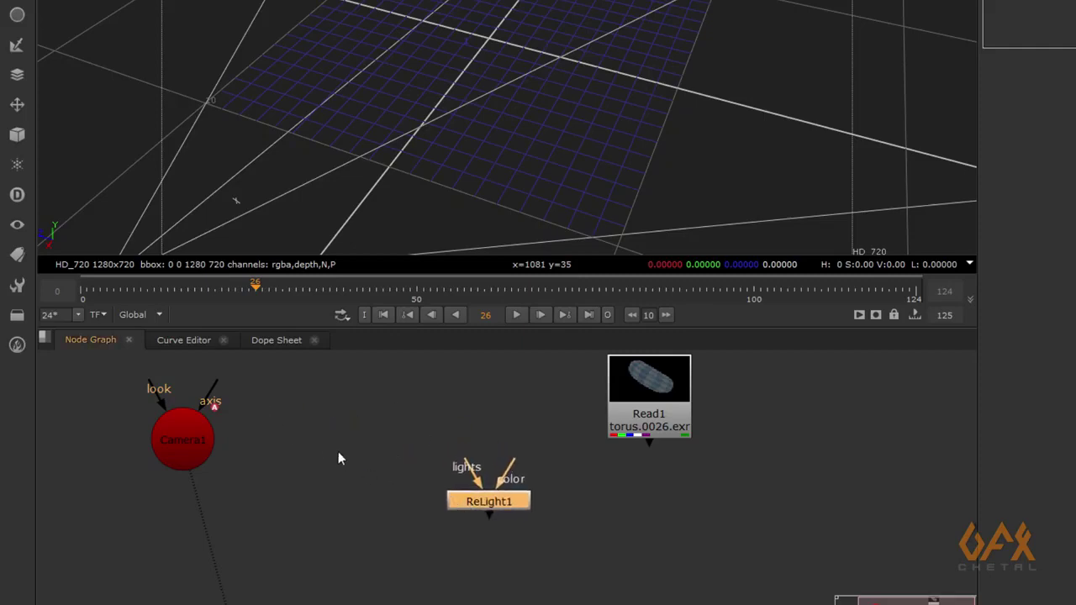
{"action": "left_click", "coordinate": [337, 451]}
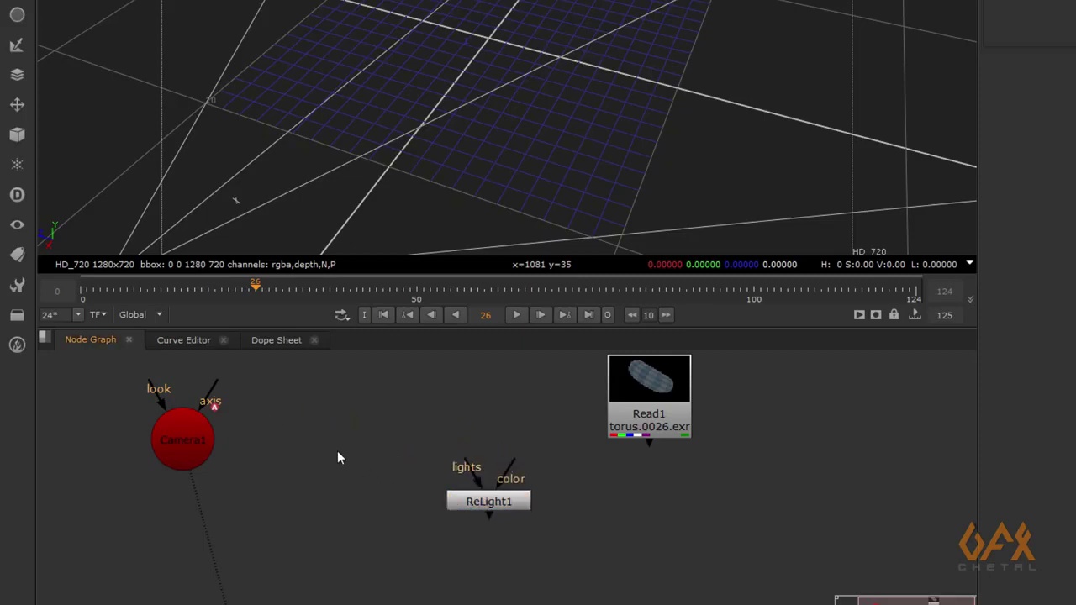
Add a Point light node and place it between Camera1 and ReLight1.
{"action": "left_click", "coordinate": [17, 136]}
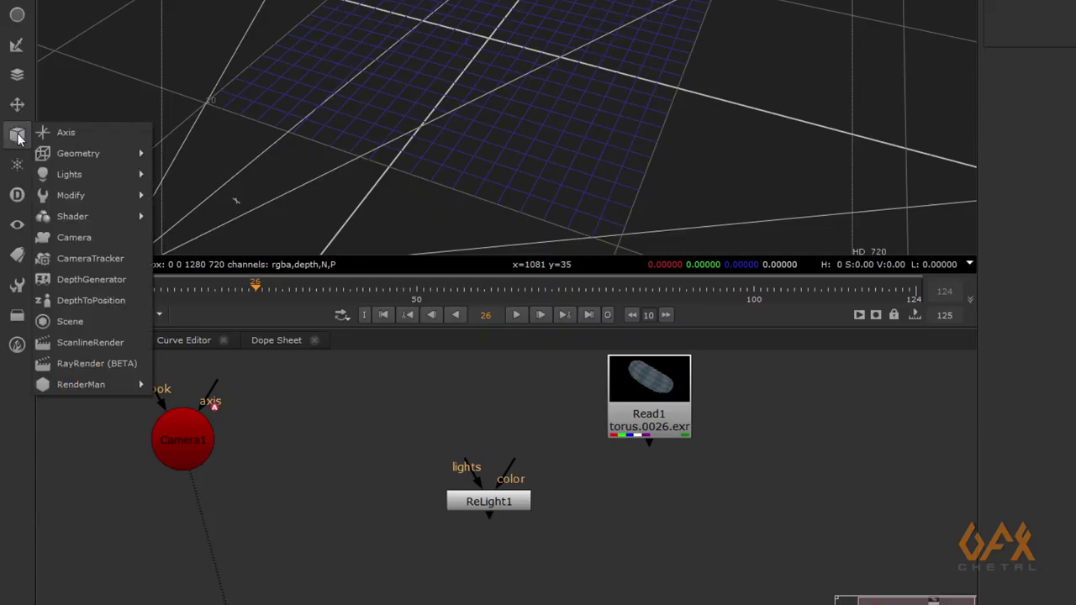
{"action": "mouse_move", "coordinate": [82, 174]}
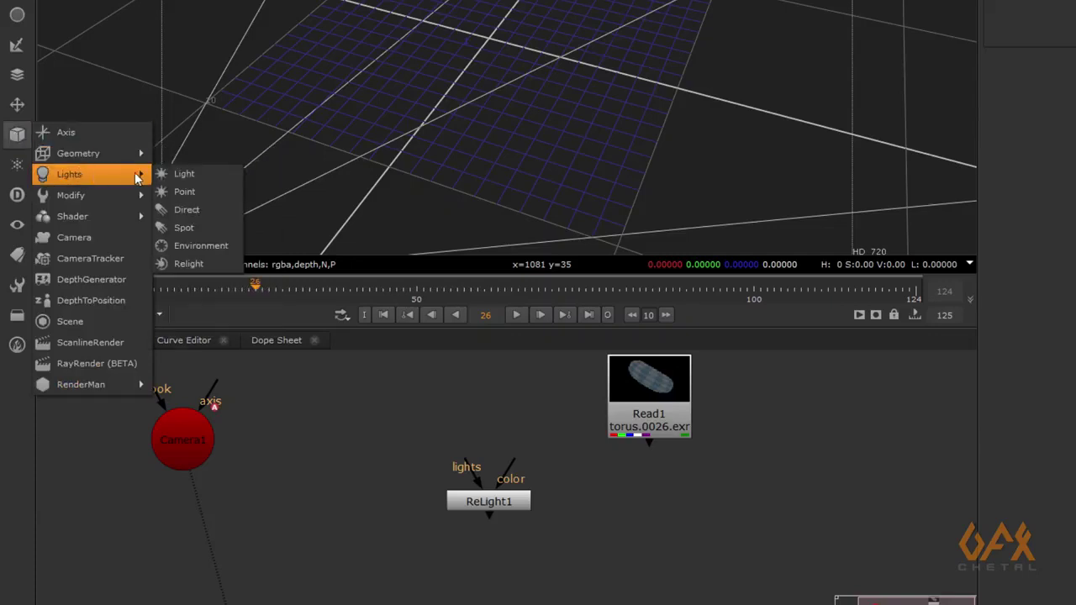
{"action": "left_click", "coordinate": [196, 192]}
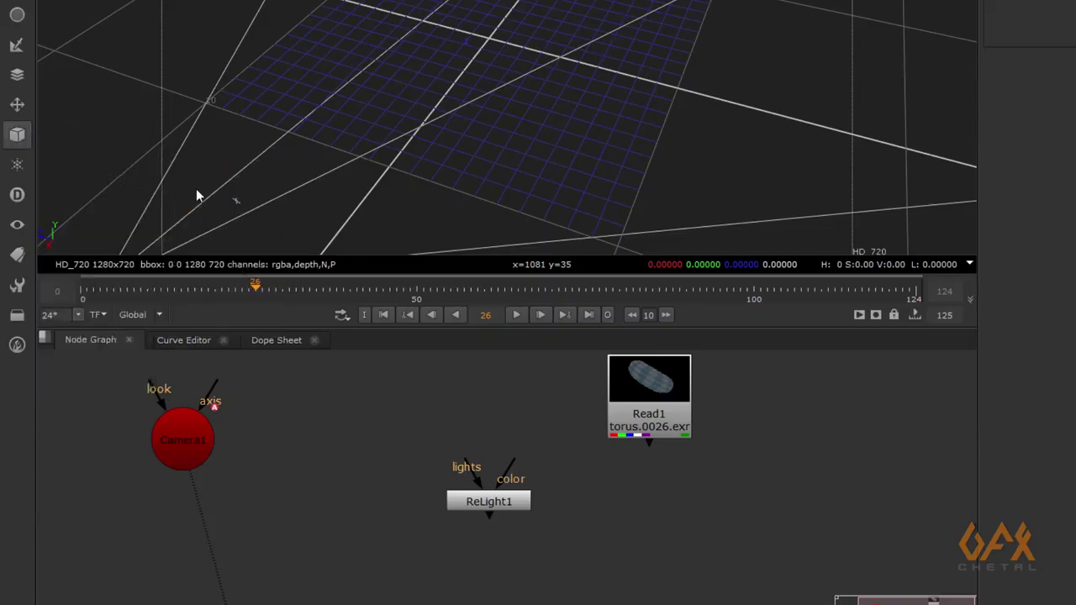
{"action": "left_click_drag", "start_coordinate": [335, 459], "coordinate": [331, 521]}
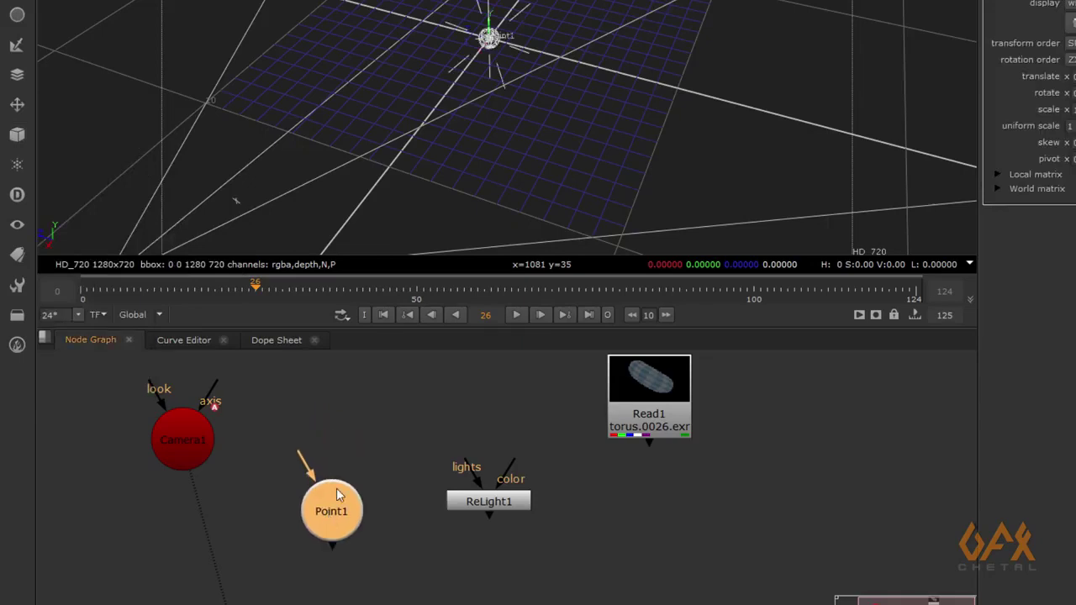
Connect the Point1 light's input to Camera1 and scrub the timeline to frame 2 to check the light's movement.
{"action": "left_click_drag", "start_coordinate": [446, 94], "coordinate": [440, 125], "text": "ctrl"}
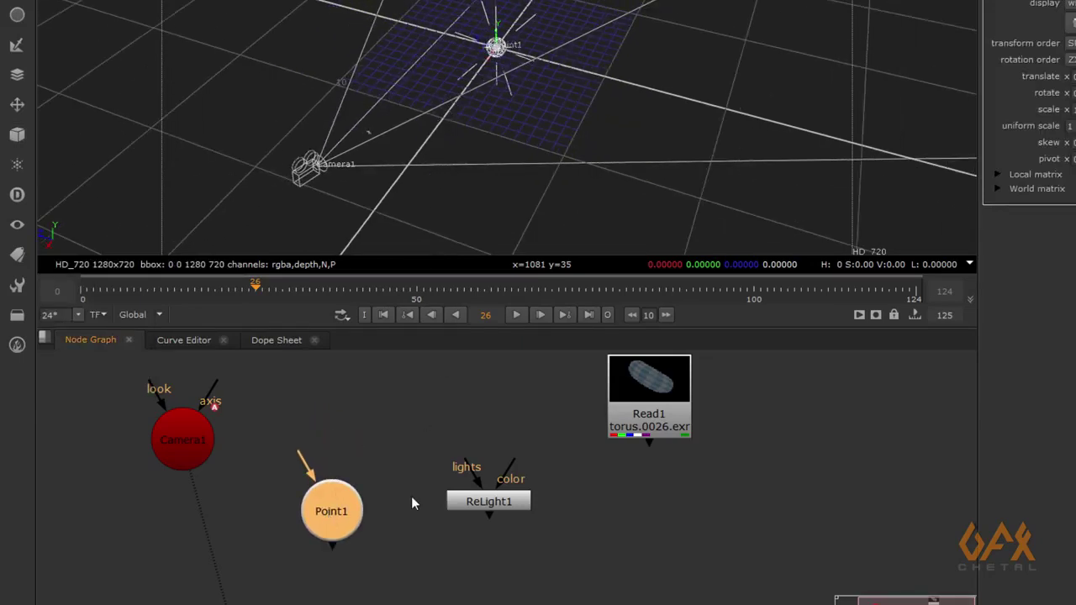
{"action": "middle_click_drag", "start_coordinate": [376, 428], "coordinate": [447, 415]}
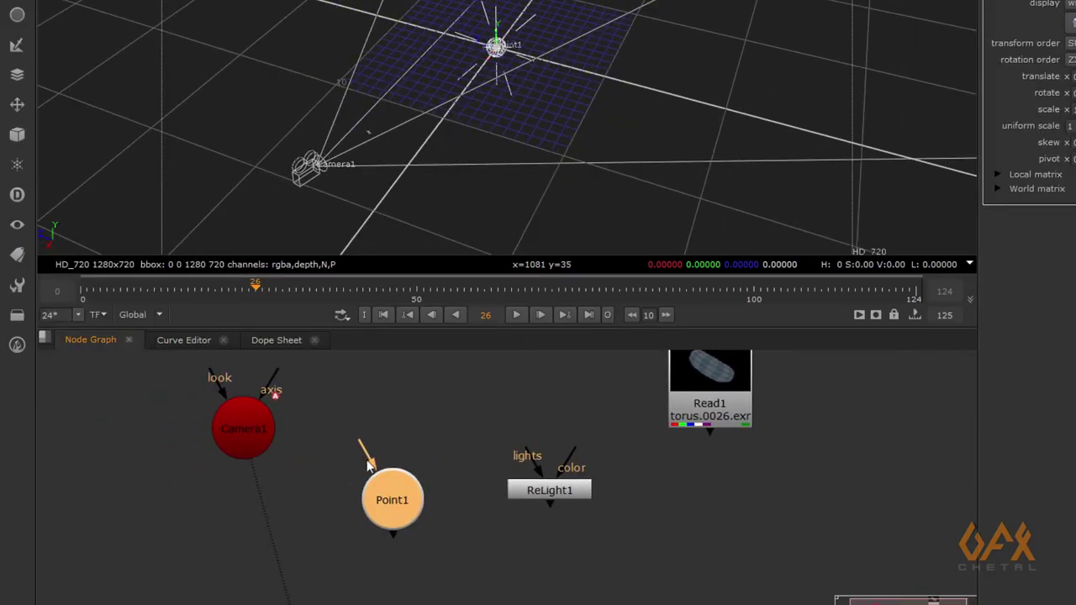
{"action": "left_click_drag", "start_coordinate": [359, 444], "coordinate": [358, 446]}
{"action": "left_click_drag", "start_coordinate": [359, 446], "coordinate": [354, 427]}
{"action": "left_click", "coordinate": [17, 135]}
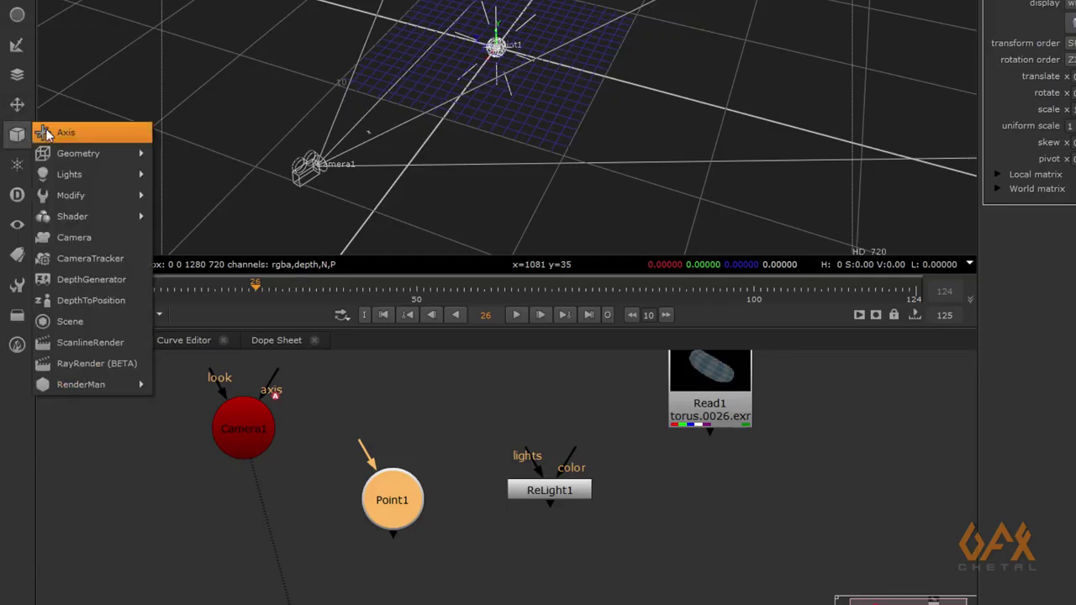
{"action": "left_click_drag", "start_coordinate": [393, 499], "coordinate": [395, 513]}
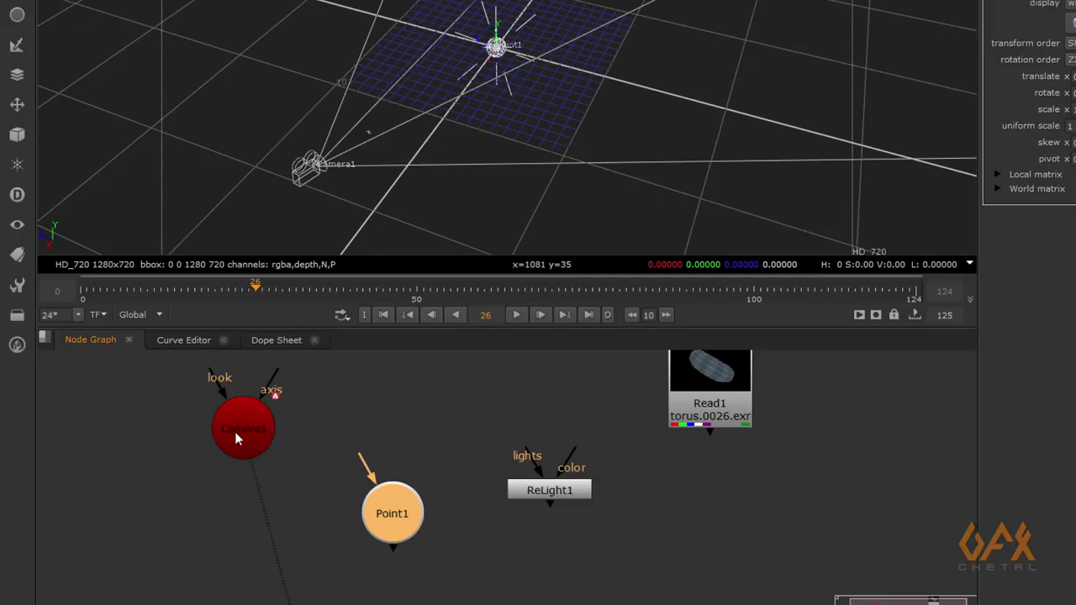
{"action": "left_click_drag", "start_coordinate": [362, 458], "coordinate": [245, 428]}
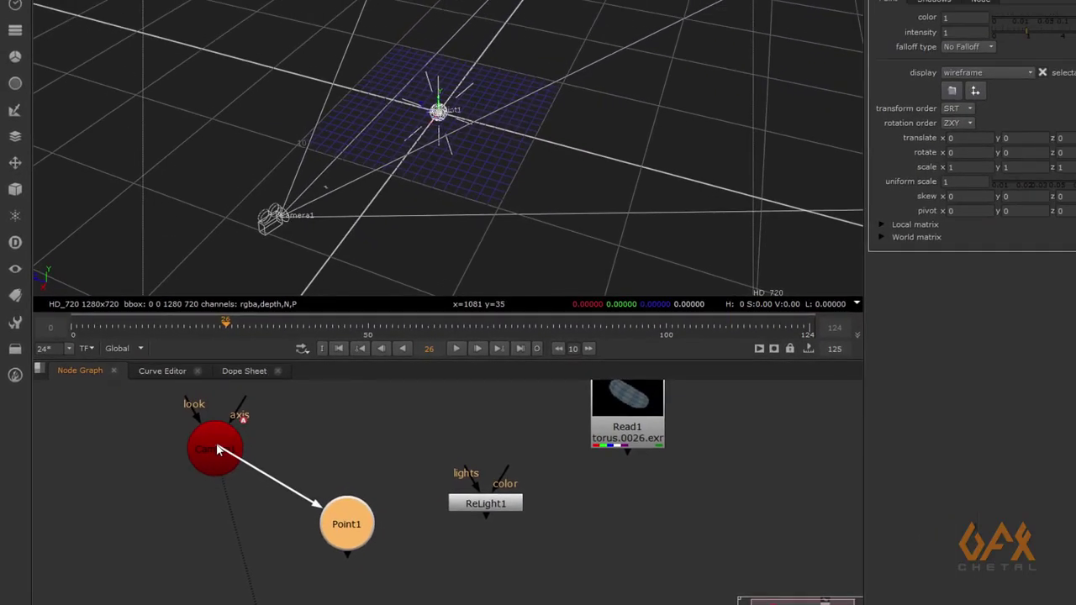
{"action": "left_click_drag", "start_coordinate": [217, 449], "coordinate": [217, 450]}
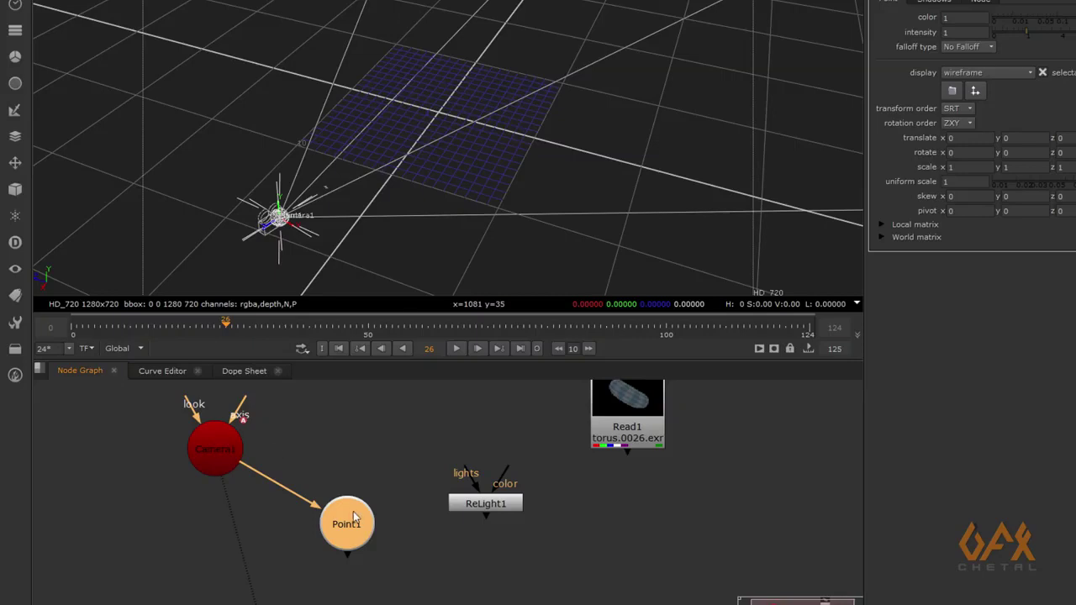
{"action": "left_click", "coordinate": [102, 327]}
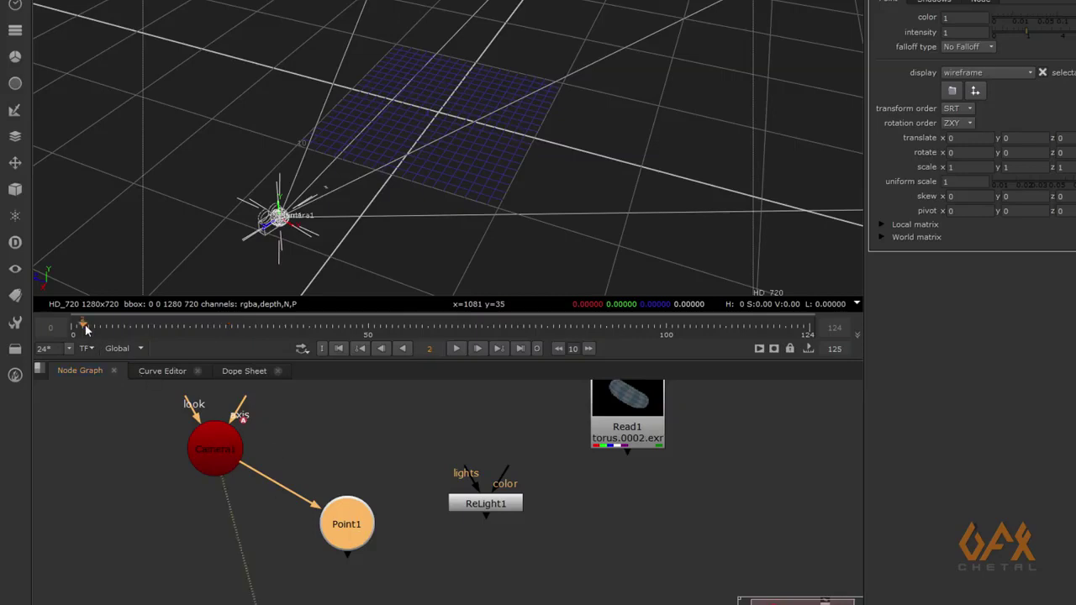
{"action": "left_click_drag", "start_coordinate": [106, 333], "coordinate": [84, 347]}
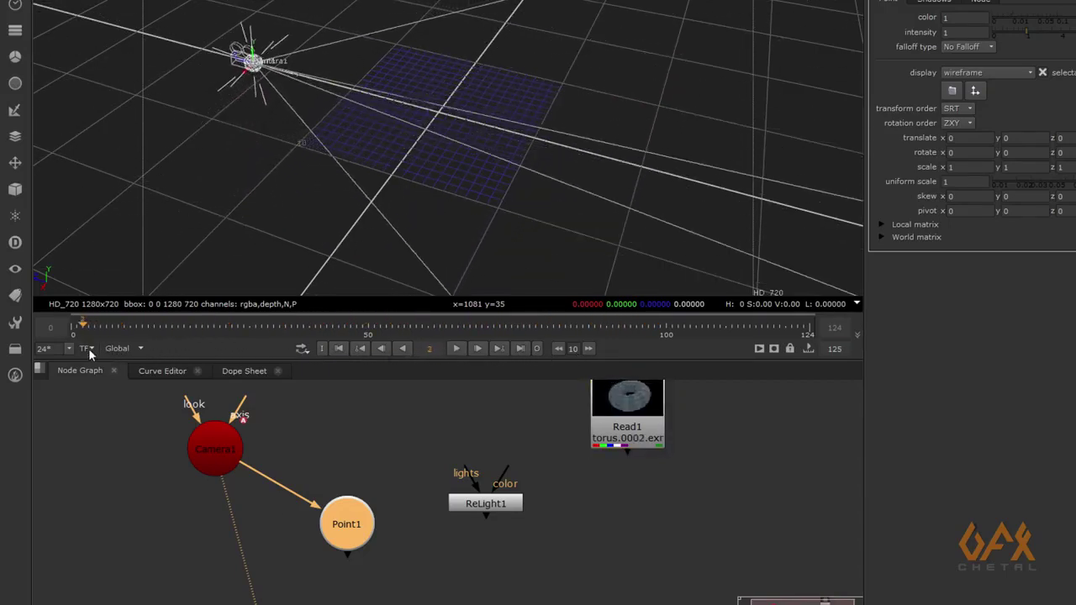
Place Point1 below Camera1 and connect Viewer1 to ReLight1, positioning the viewer directly beneath it.
{"action": "left_click_drag", "start_coordinate": [351, 540], "coordinate": [212, 584]}
{"action": "left_click_drag", "start_coordinate": [487, 509], "coordinate": [435, 511]}
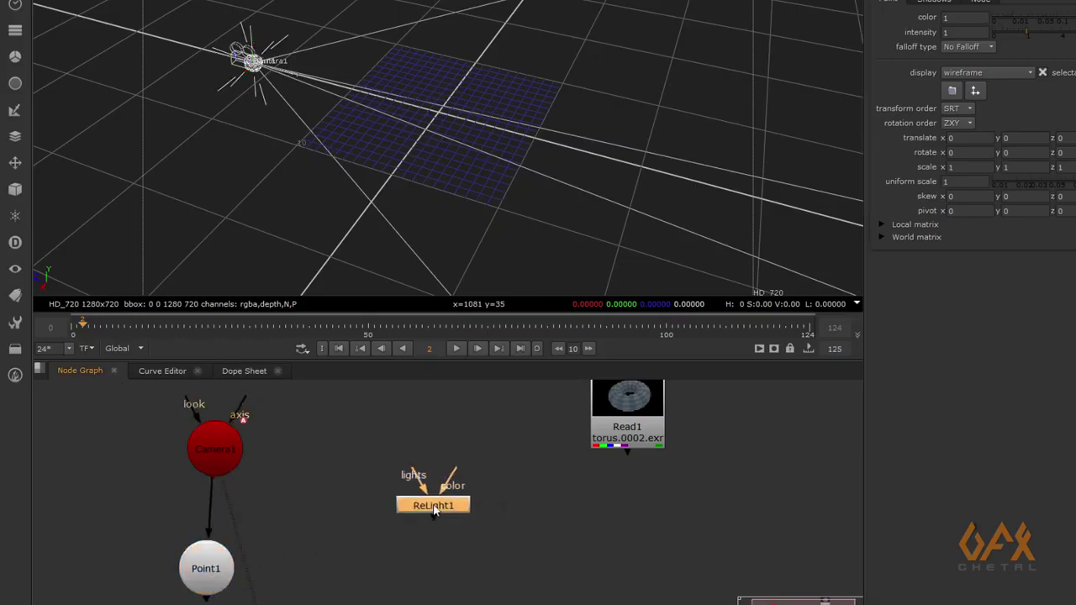
{"action": "scroll", "coordinate": [430, 496], "scroll_direction": "down", "scroll_amount": 2}
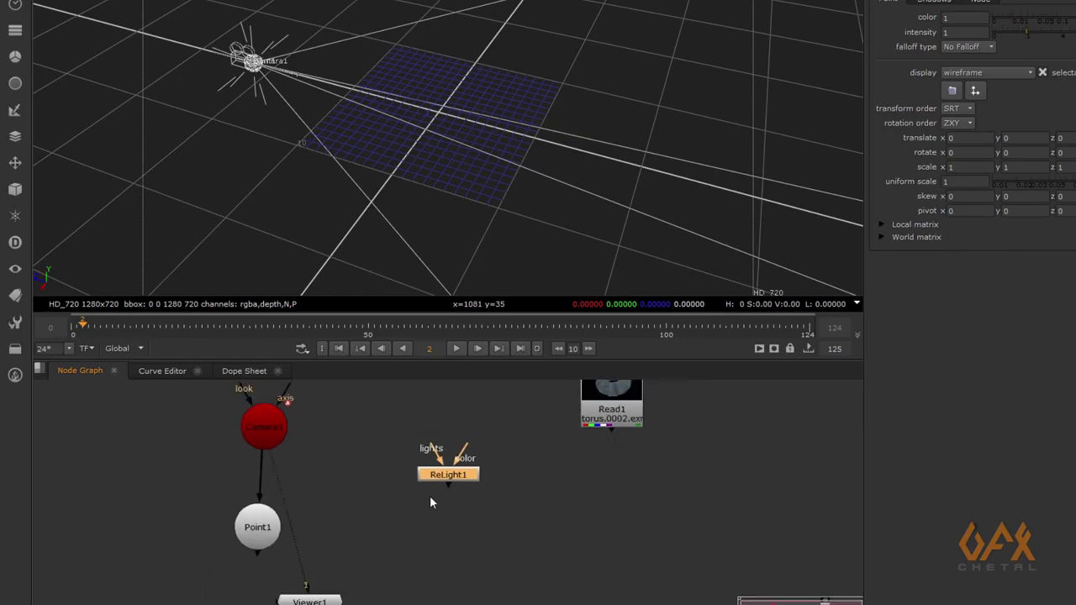
{"action": "key", "text": "1"}
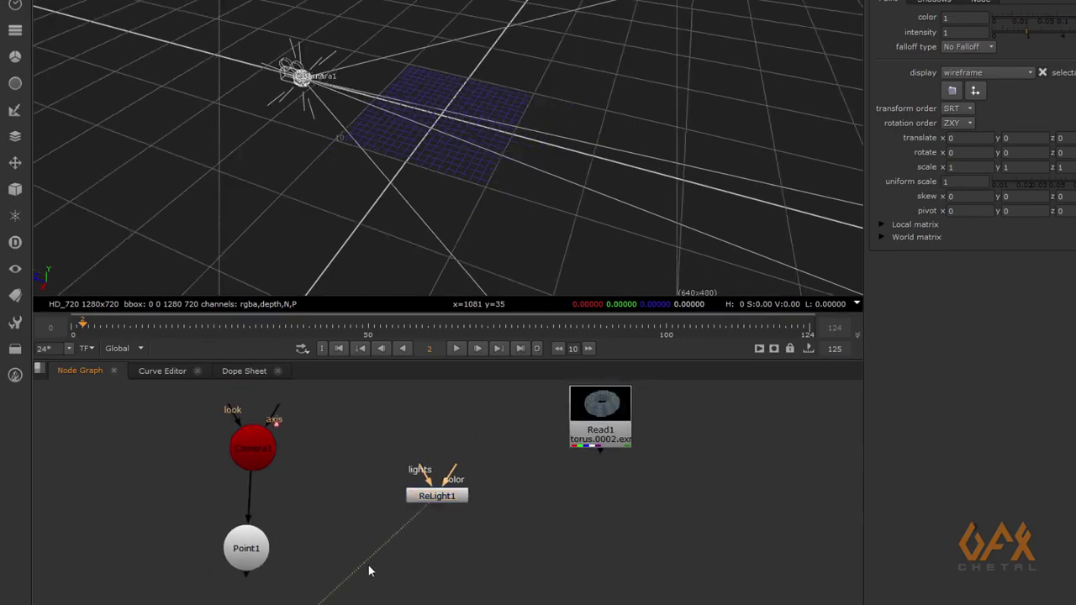
{"action": "left_click_drag", "start_coordinate": [371, 572], "coordinate": [460, 579]}
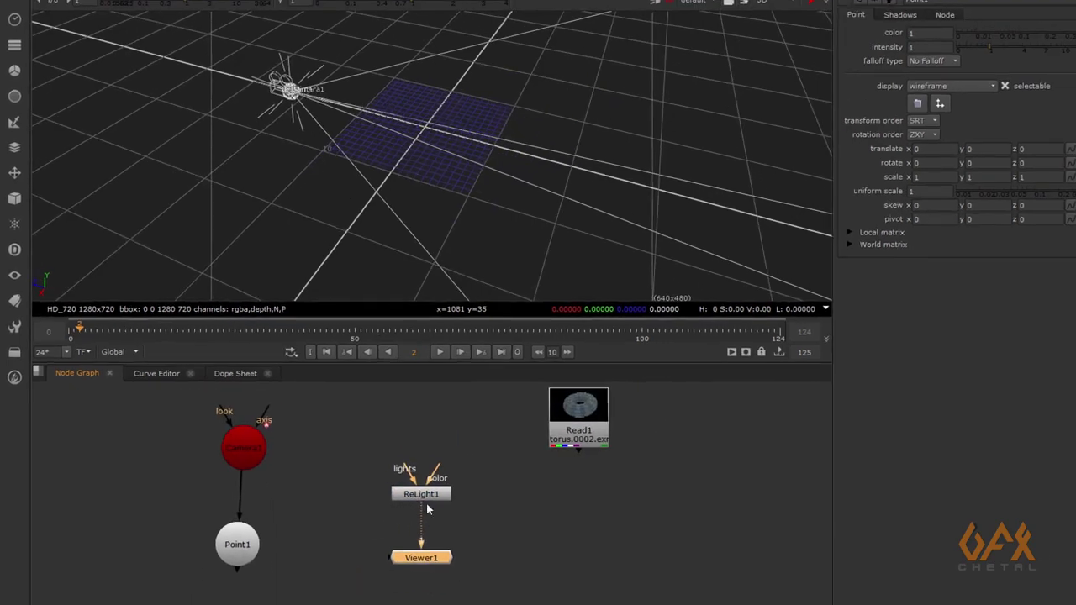
Switch the viewer from 3D to 2D to look at the ReLight1 output.
{"action": "left_click", "coordinate": [436, 496]}
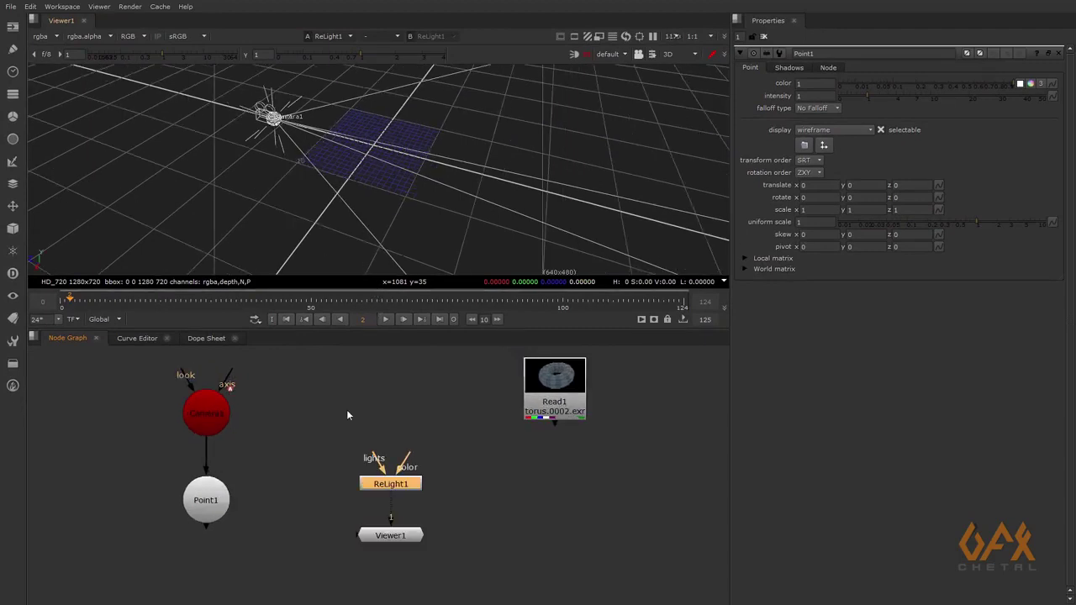
{"action": "left_click", "coordinate": [242, 157]}
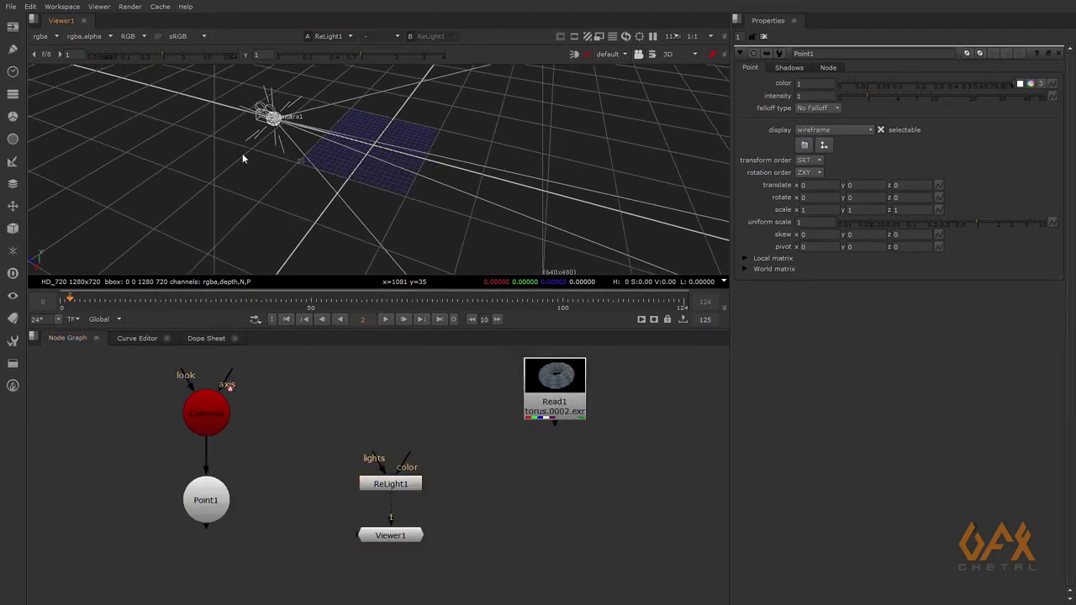
{"action": "key", "text": "Tab"}
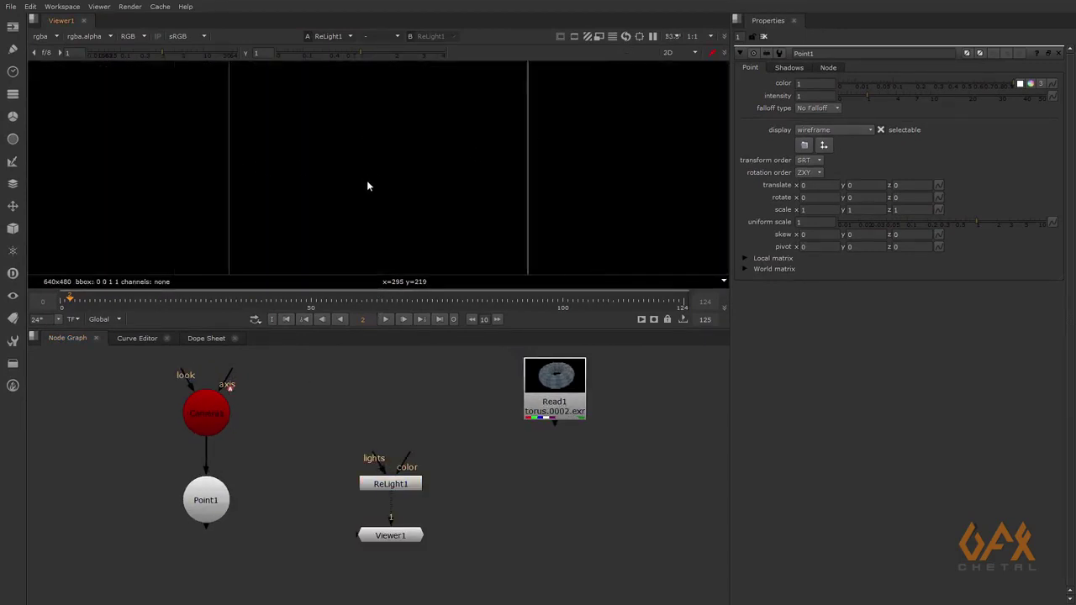
{"action": "scroll", "coordinate": [370, 190], "scroll_direction": "down", "scroll_amount": 3}
{"action": "middle_click_drag", "start_coordinate": [382, 194], "coordinate": [401, 187]}
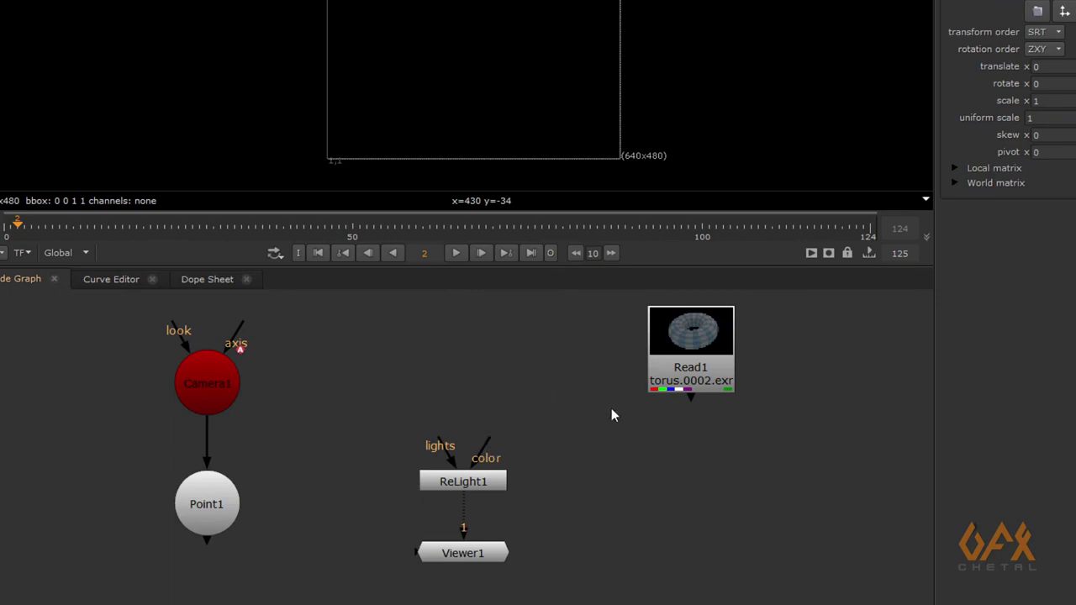
Move Read1 closer to ReLight1 and connect ReLight1's color input to it.
{"action": "left_click_drag", "start_coordinate": [663, 370], "coordinate": [580, 356]}
{"action": "scroll", "coordinate": [509, 409], "scroll_direction": "up", "scroll_amount": 3}
{"action": "middle_click_drag", "start_coordinate": [472, 422], "coordinate": [463, 391]}
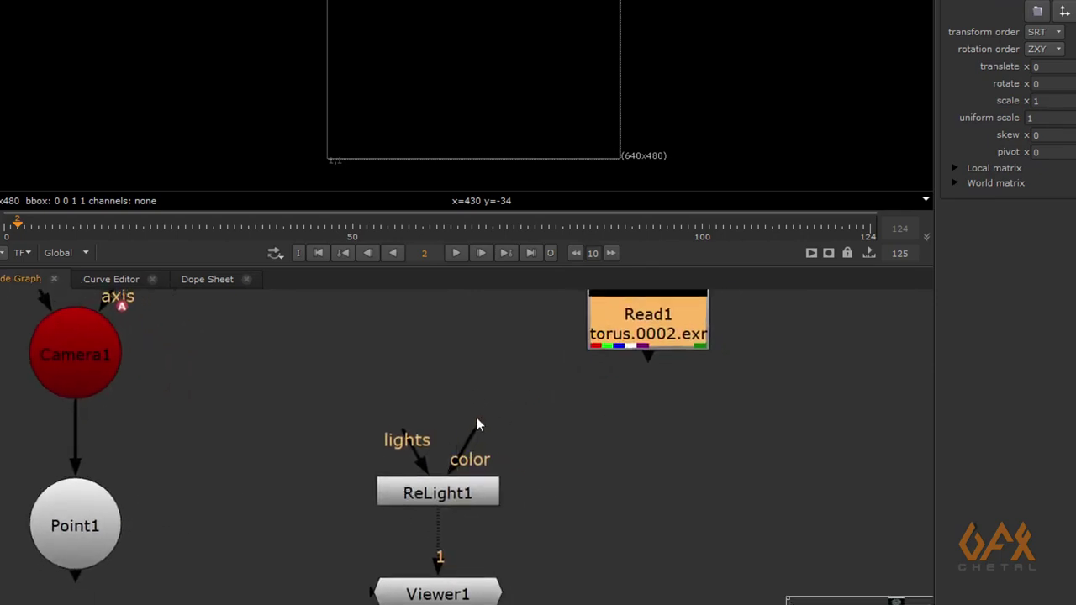
{"action": "left_click_drag", "start_coordinate": [472, 443], "coordinate": [618, 323]}
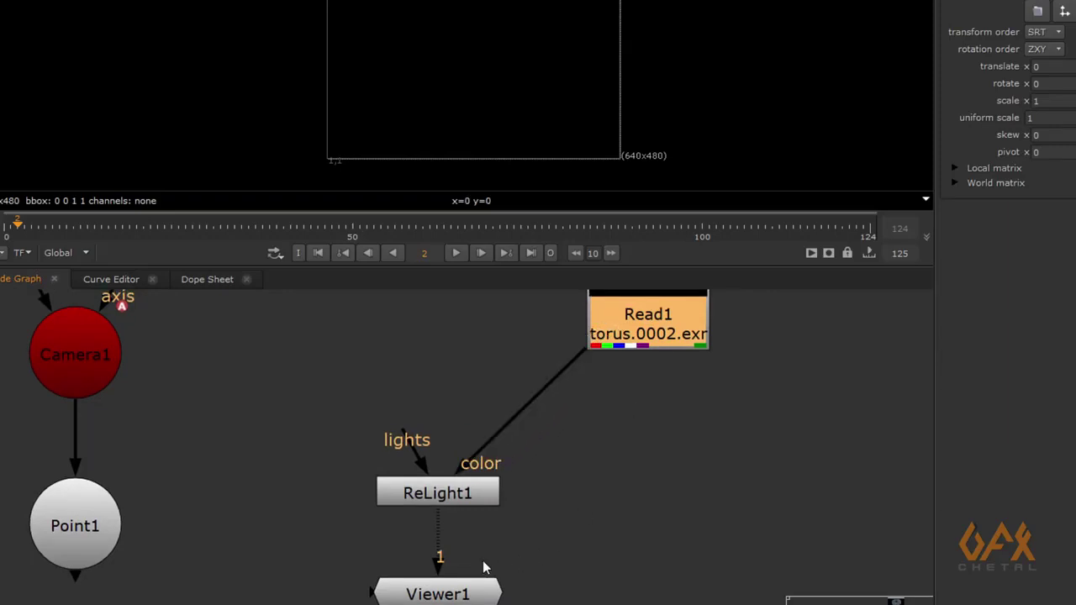
Set ReLight1's normal vectors to the N layer and its point positions to the P layer.
{"action": "double_click", "coordinate": [438, 494]}
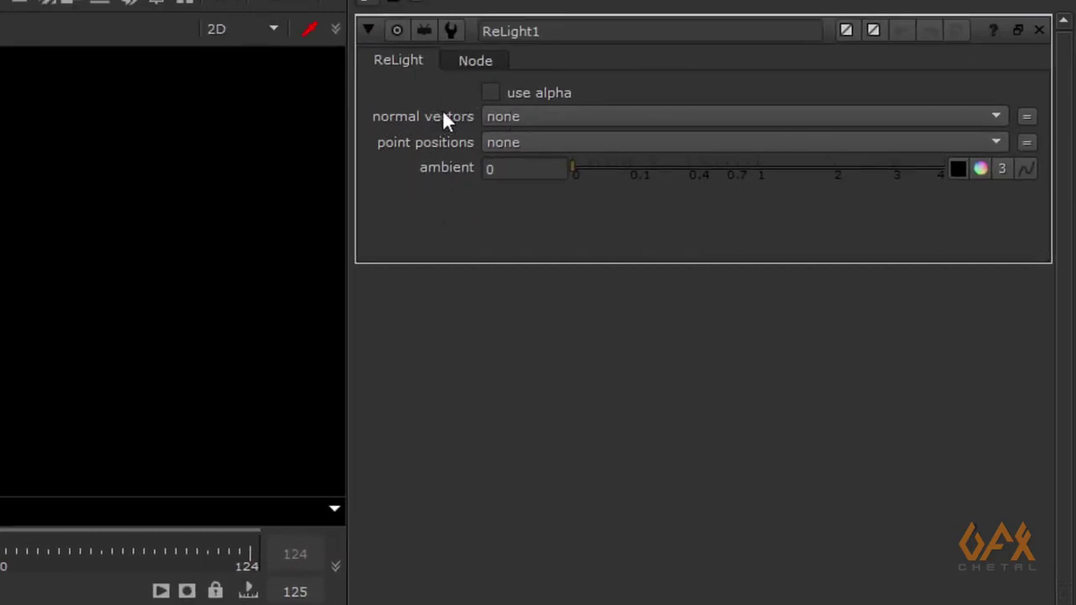
{"action": "left_click", "coordinate": [534, 116]}
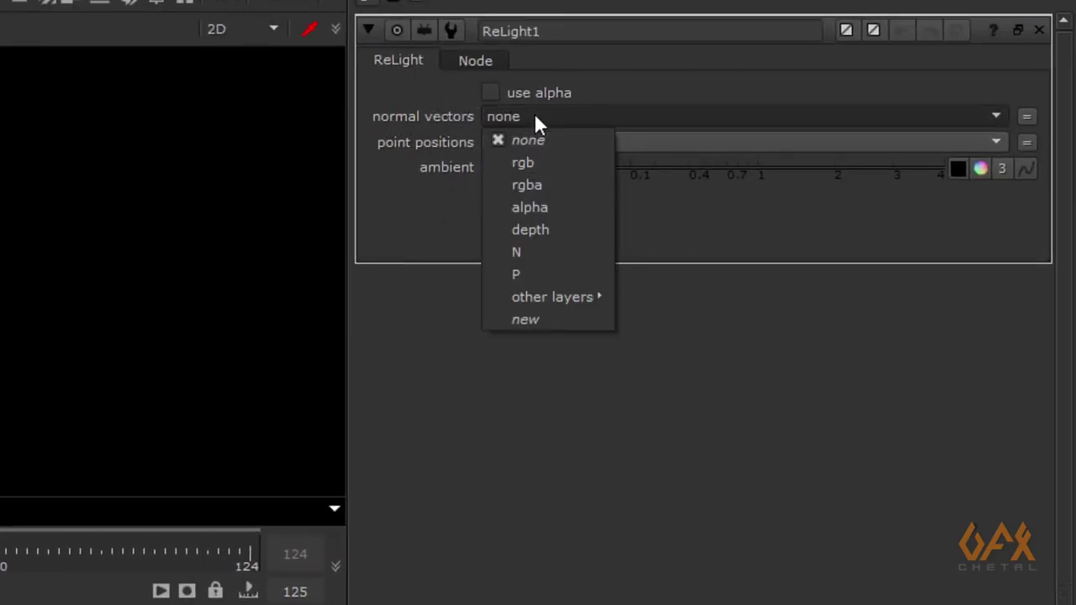
{"action": "left_click", "coordinate": [536, 252]}
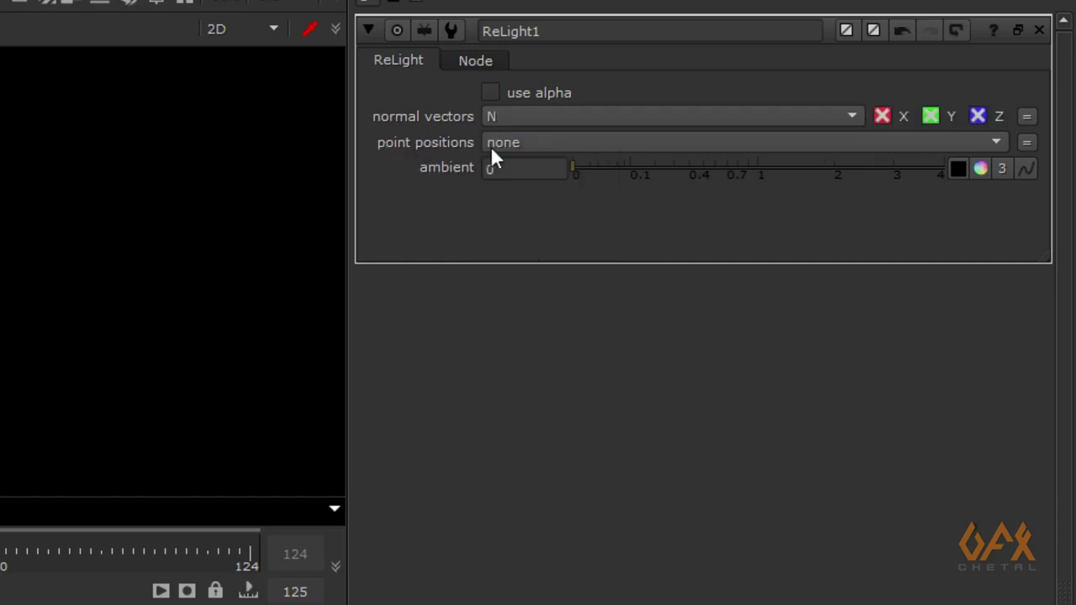
{"action": "left_click", "coordinate": [554, 150]}
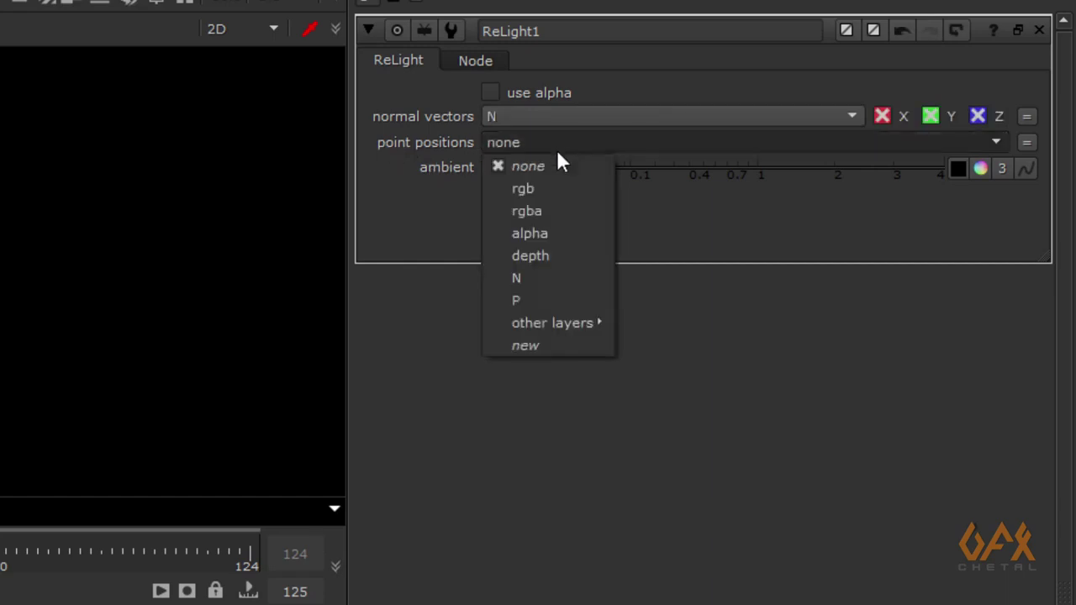
{"action": "left_click", "coordinate": [548, 301]}
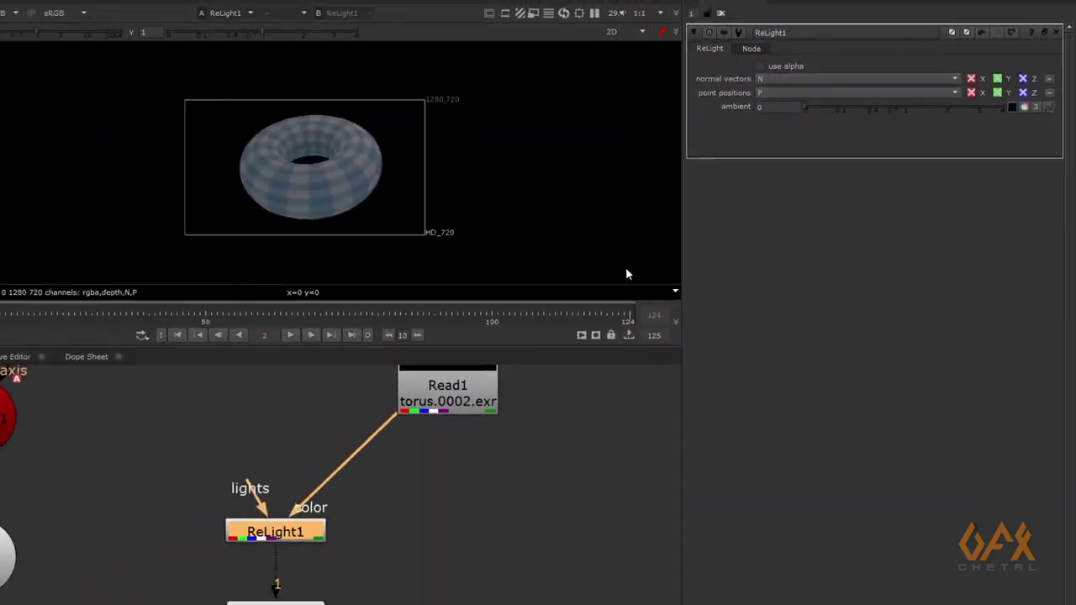
Connect ReLight1's lights input to Point1 and move Point1 up close beneath Camera1.
{"action": "middle_click_drag", "start_coordinate": [134, 456], "coordinate": [290, 439]}
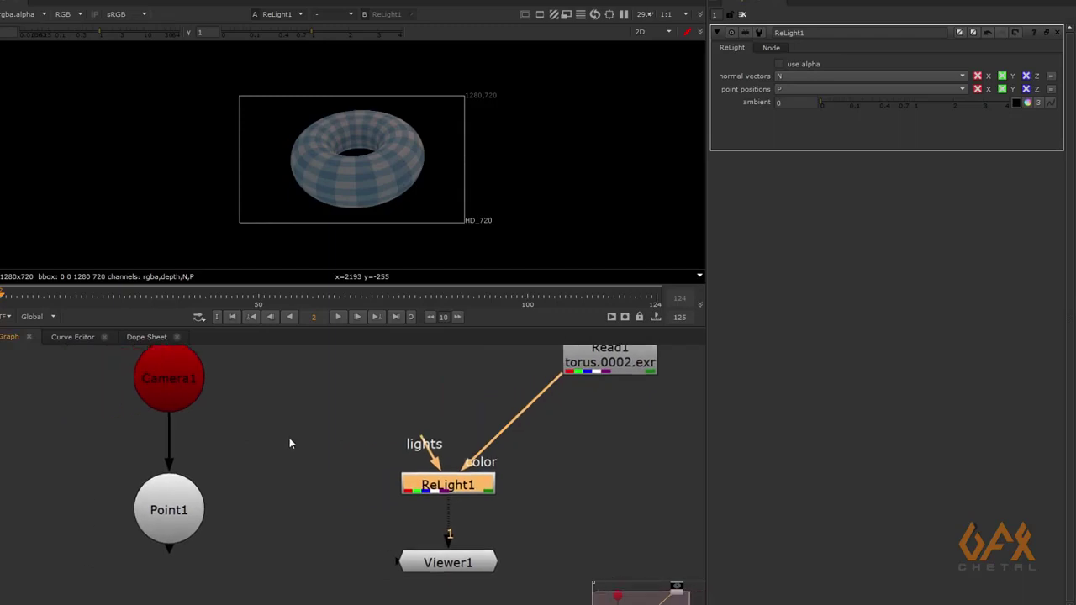
{"action": "left_click", "coordinate": [356, 438]}
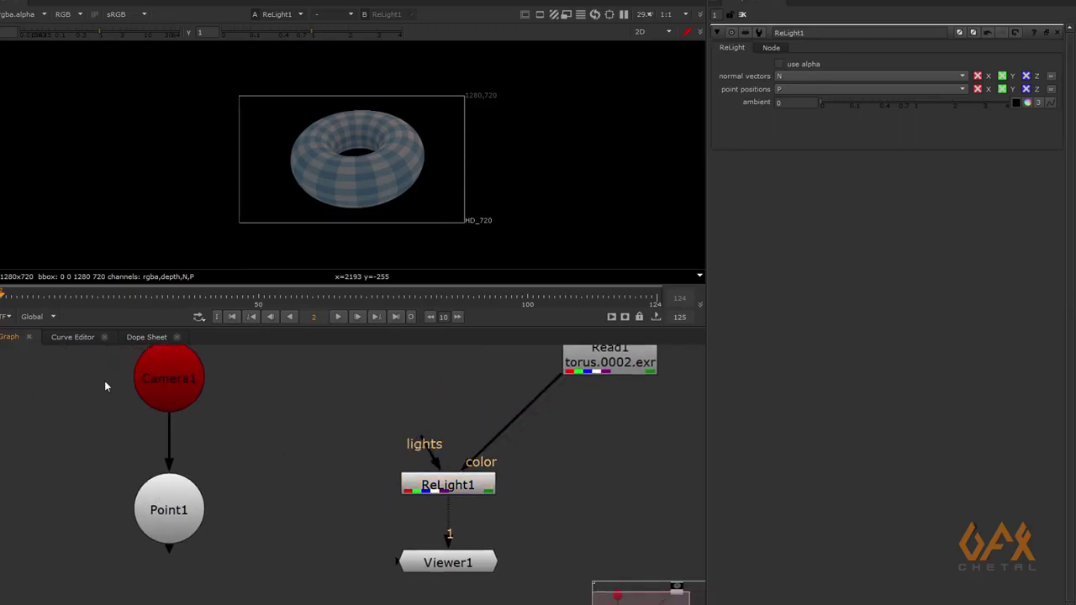
{"action": "left_click_drag", "start_coordinate": [427, 452], "coordinate": [172, 505]}
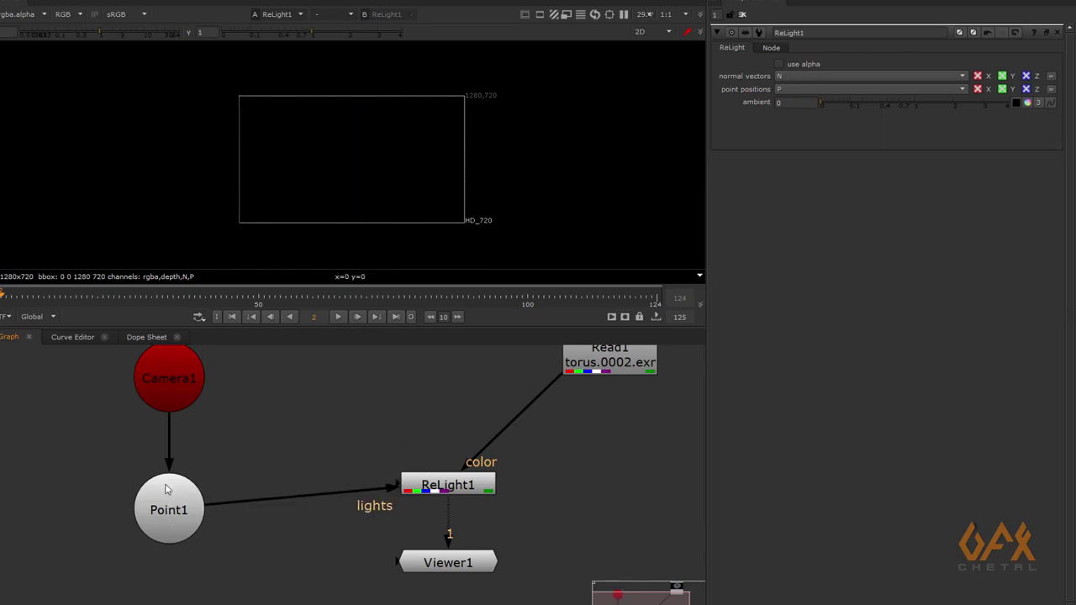
{"action": "middle_click_drag", "start_coordinate": [168, 487], "coordinate": [200, 429]}
{"action": "left_click", "coordinate": [200, 430]}
{"action": "left_click_drag", "start_coordinate": [195, 575], "coordinate": [203, 473]}
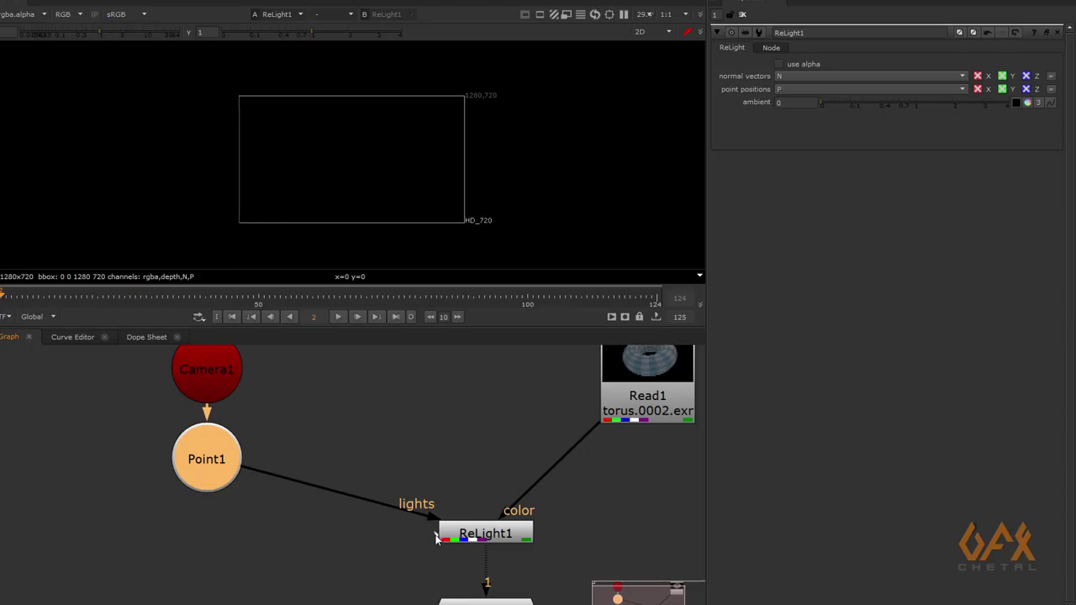
Connect ReLight1's cam input to Camera1.
{"action": "mouse_move", "coordinate": [356, 541]}
{"action": "left_mouse_down"}
{"action": "mouse_move", "coordinate": [369, 533]}
{"action": "mouse_move", "coordinate": [347, 537]}
{"action": "mouse_move", "coordinate": [374, 536]}
{"action": "left_mouse_up"}
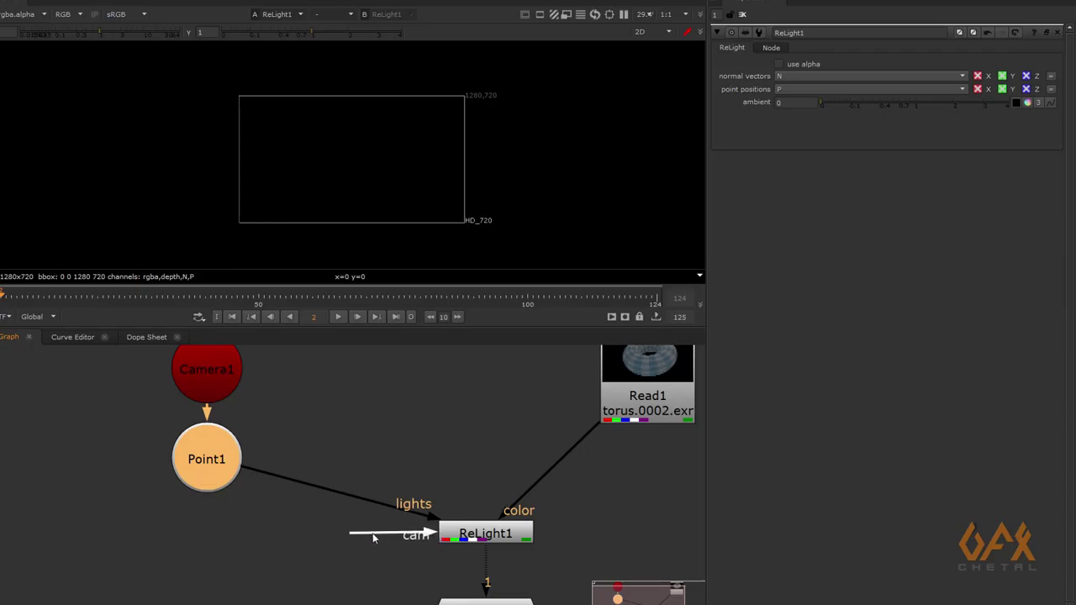
{"action": "left_click_drag", "start_coordinate": [490, 510], "coordinate": [222, 372]}
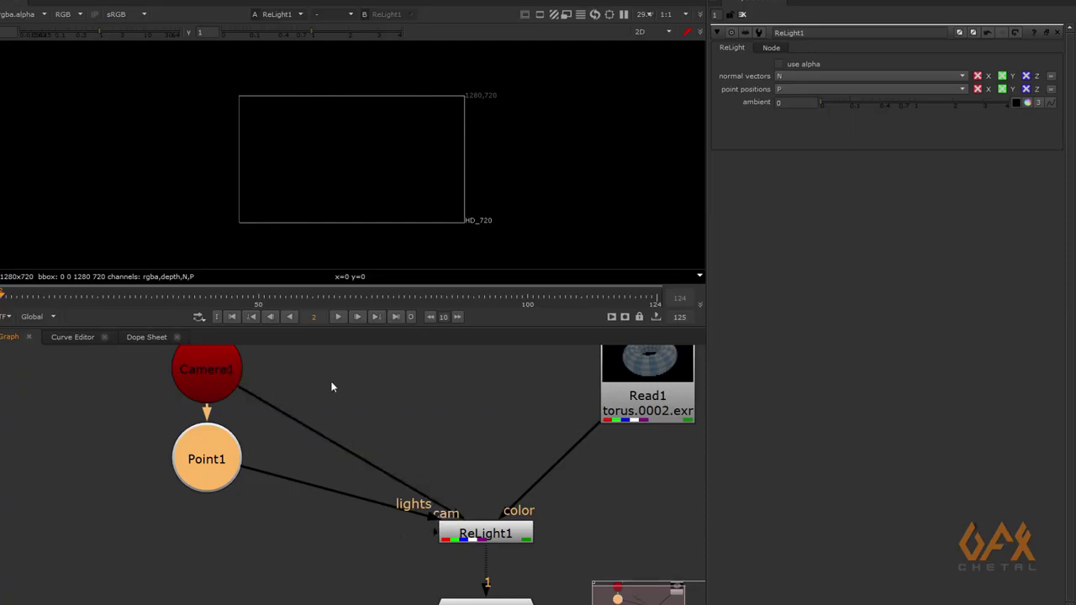
{"action": "middle_click_drag", "start_coordinate": [586, 392], "coordinate": [519, 406]}
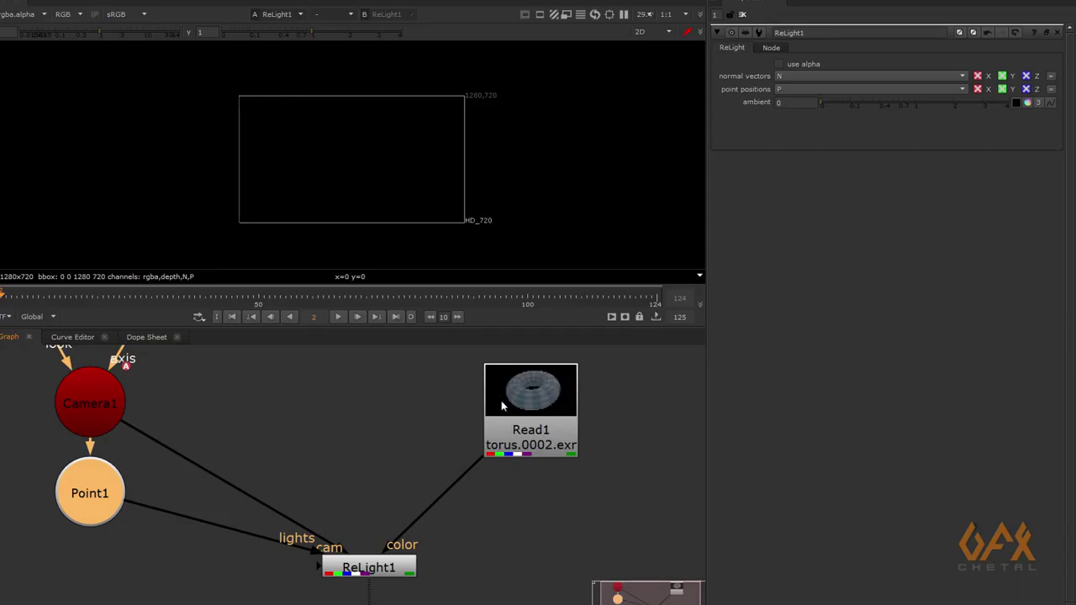
Add a Phong shader between Camera1 and Read1 and connect it to ReLight1's material input.
{"action": "middle_click_drag", "start_coordinate": [241, 569], "coordinate": [339, 558]}
{"action": "left_click_drag", "start_coordinate": [342, 552], "coordinate": [226, 553]}
{"action": "scroll", "coordinate": [387, 480], "scroll_direction": "down", "scroll_amount": 1}
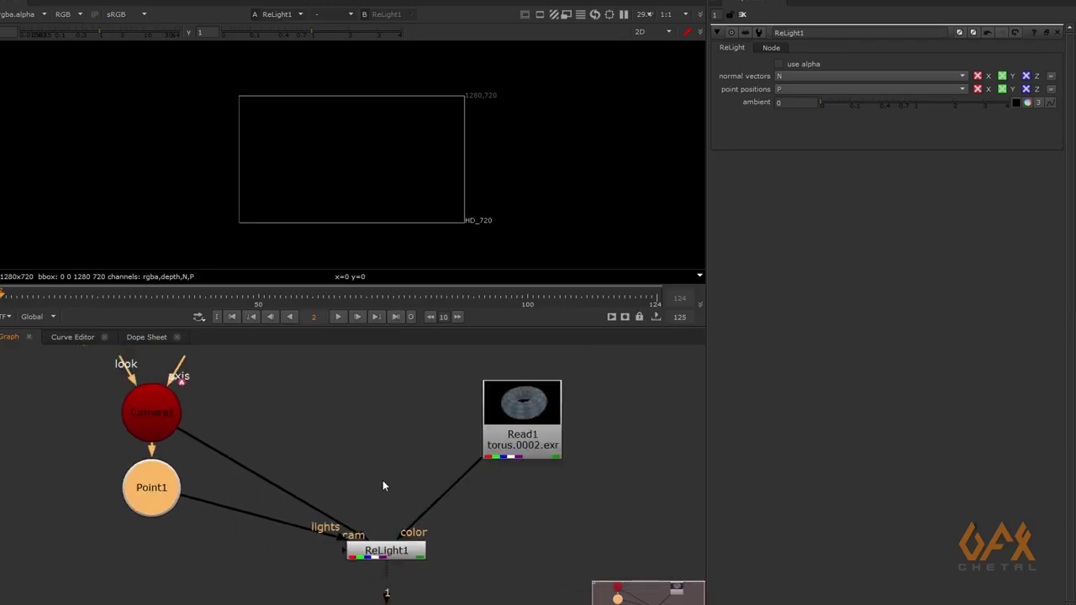
{"action": "left_click", "coordinate": [525, 425]}
{"action": "left_click", "coordinate": [357, 411]}
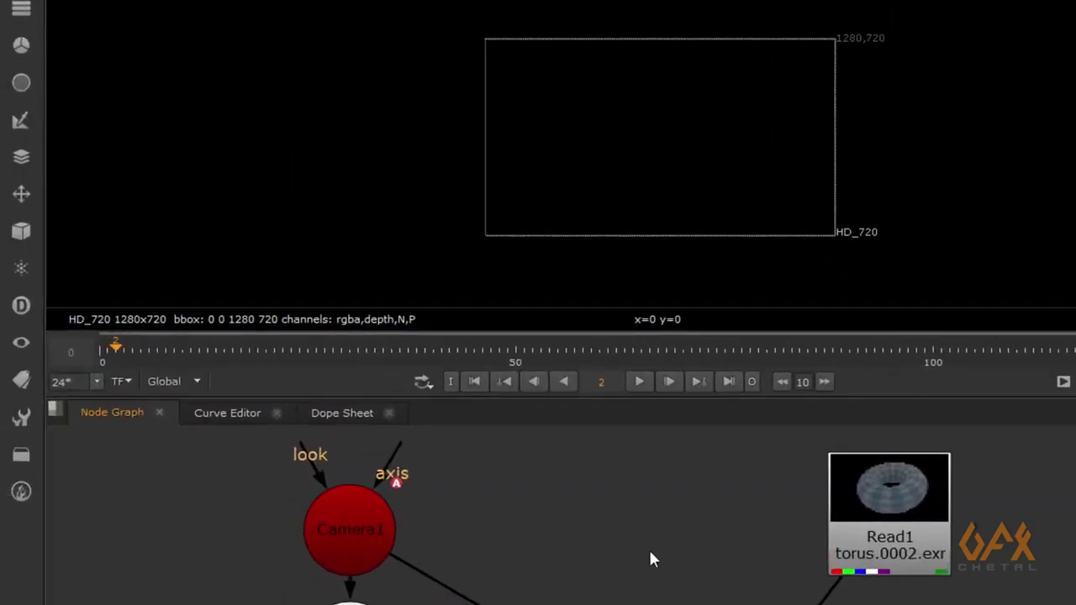
{"action": "left_click", "coordinate": [19, 233]}
{"action": "mouse_move", "coordinate": [124, 331]}
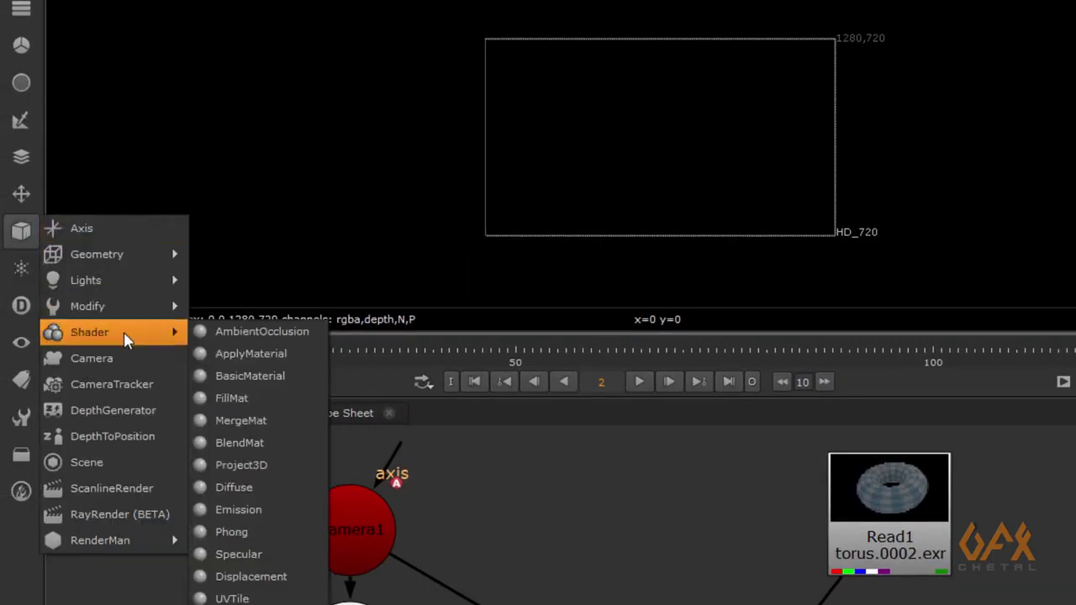
{"action": "left_click", "coordinate": [244, 531]}
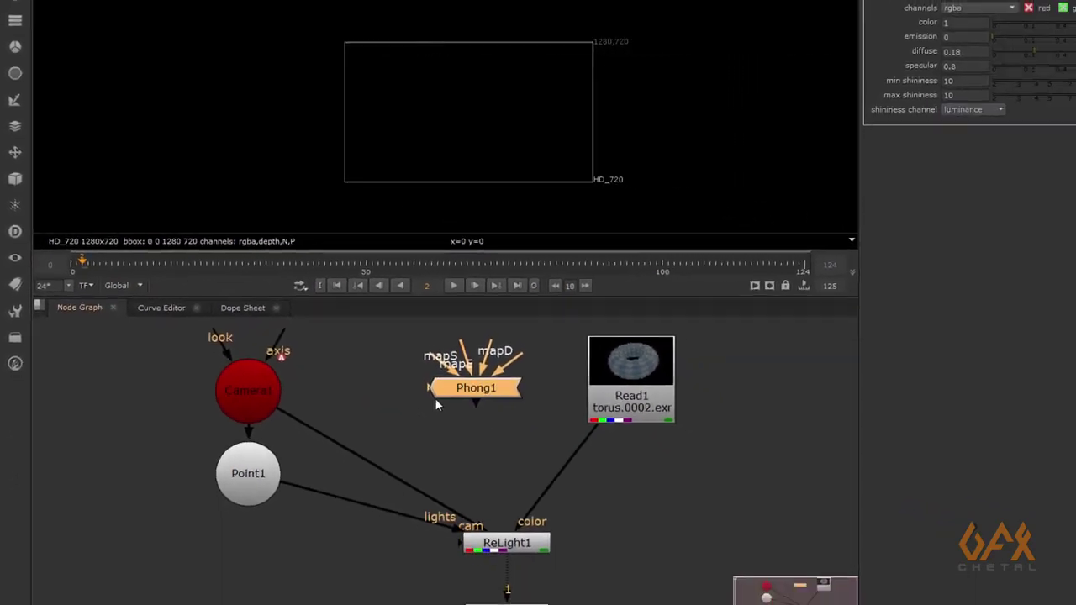
{"action": "mouse_move", "coordinate": [333, 496]}
{"action": "left_mouse_down"}
{"action": "mouse_move", "coordinate": [453, 371]}
{"action": "mouse_move", "coordinate": [460, 380]}
{"action": "left_mouse_up"}
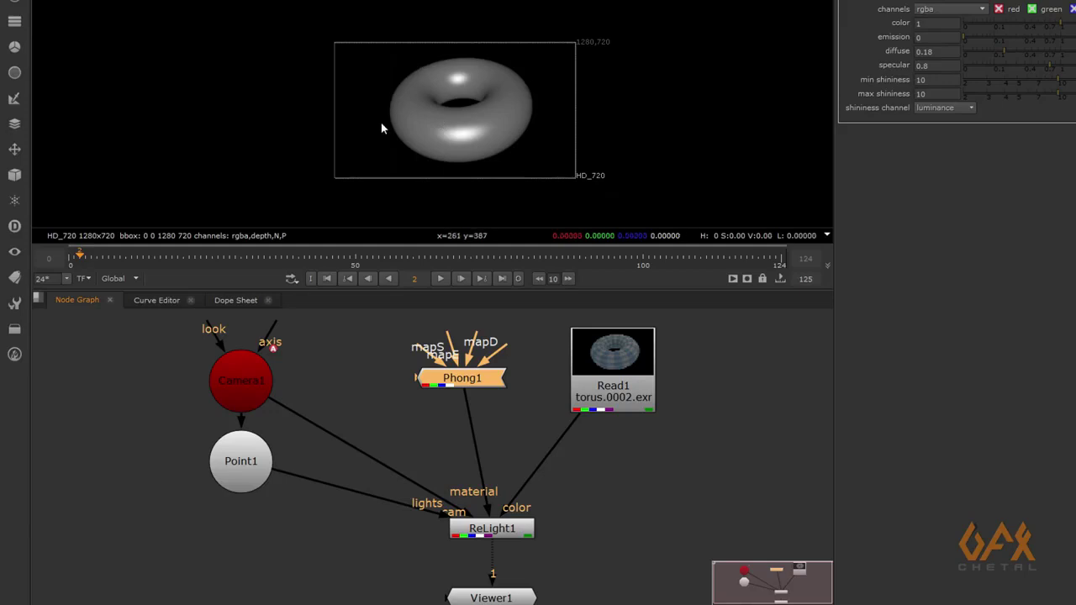
Scrub the sequence to frame 51 to check the Phong-shaded torus.
{"action": "scroll", "coordinate": [485, 104], "scroll_direction": "up", "scroll_amount": 2}
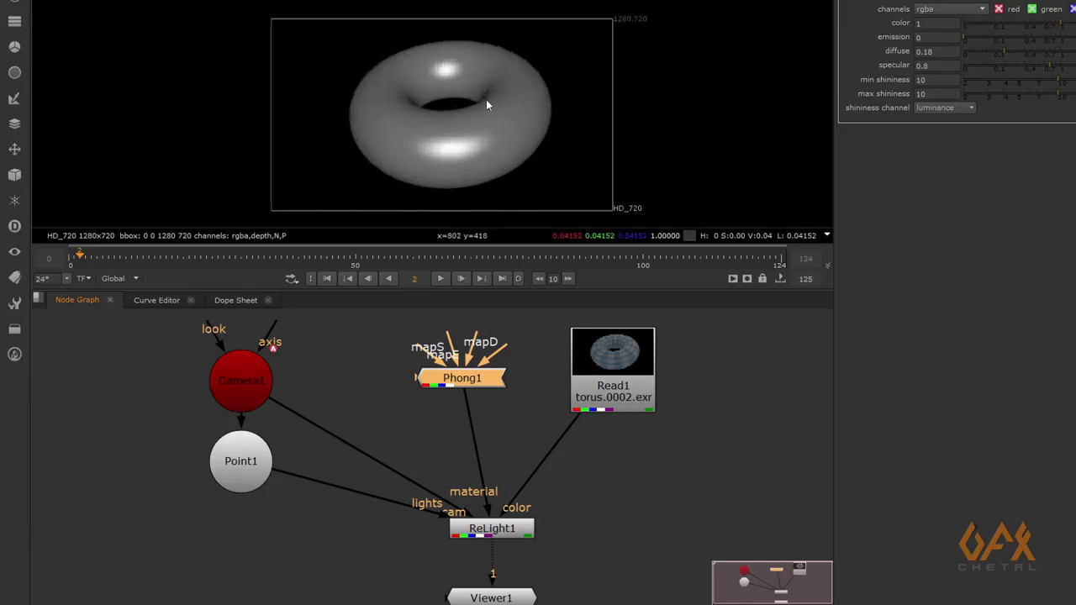
{"action": "left_click", "coordinate": [106, 257]}
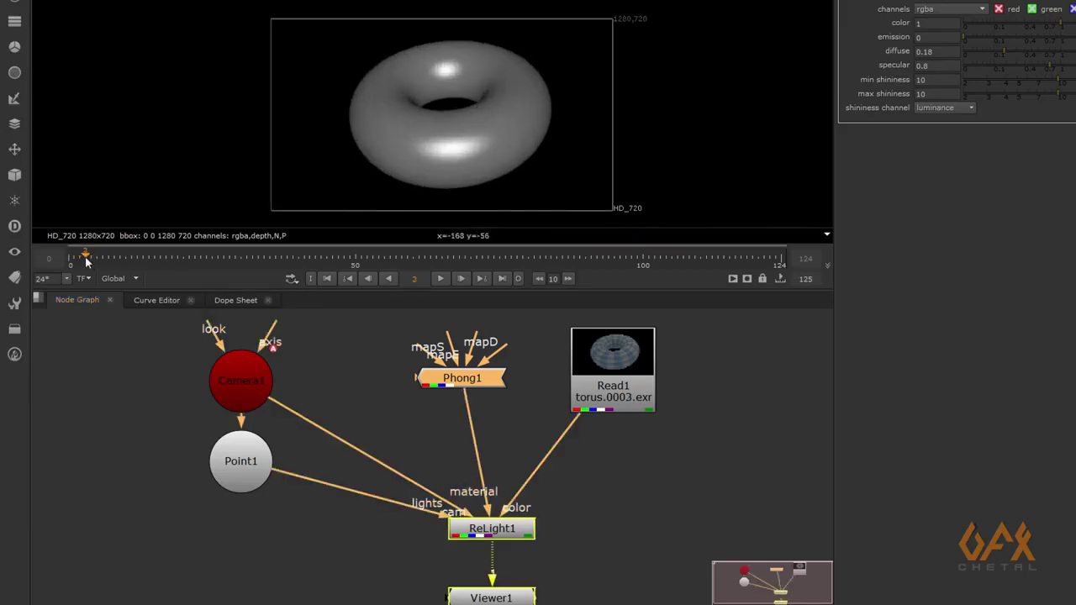
{"action": "left_click_drag", "start_coordinate": [106, 256], "coordinate": [361, 260]}
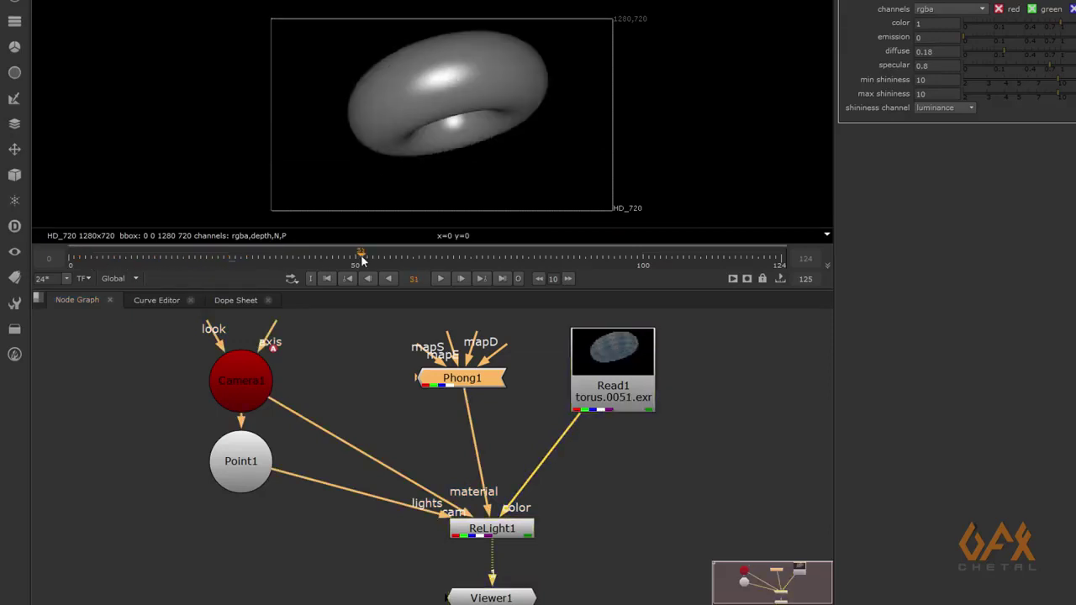
Line up Phong1 above ReLight1 and move Read1 farther away from it in the node graph.
{"action": "left_click_drag", "start_coordinate": [458, 384], "coordinate": [482, 383]}
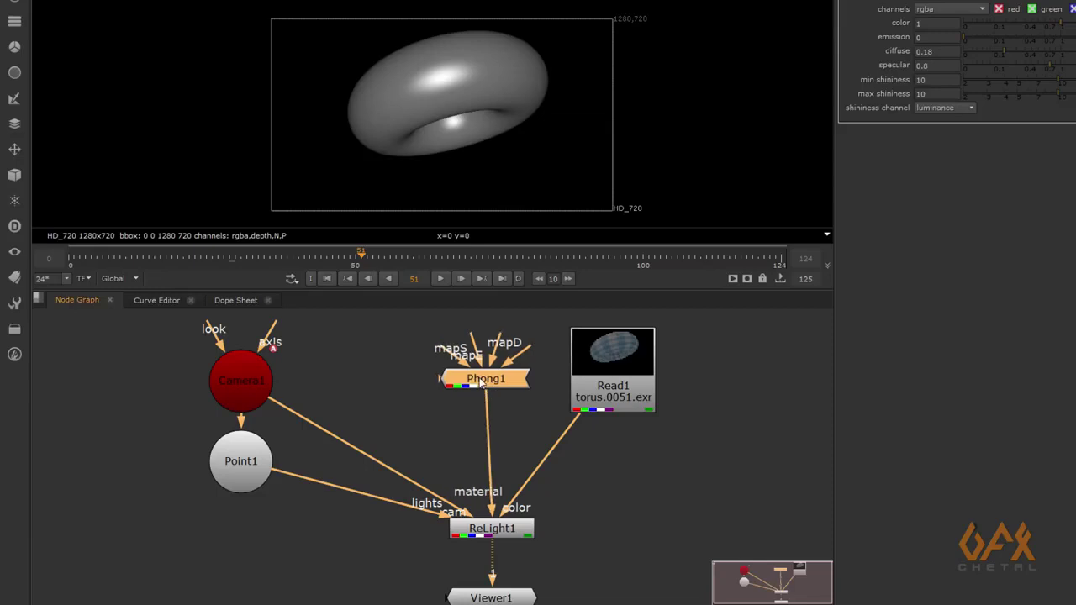
{"action": "left_click_drag", "start_coordinate": [651, 371], "coordinate": [709, 367]}
{"action": "left_click", "coordinate": [473, 383]}
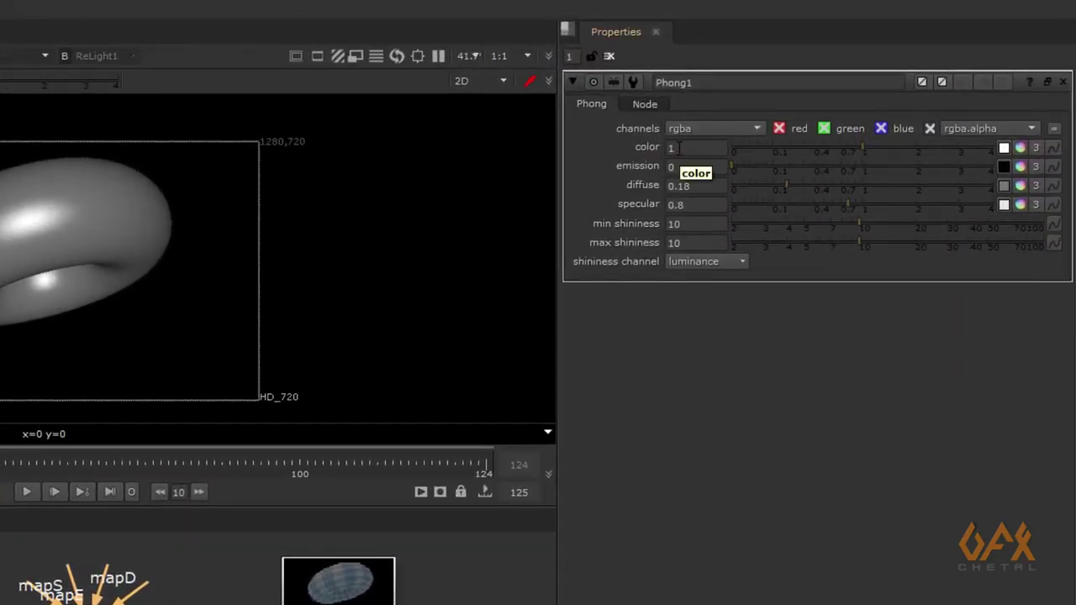
Set Phong1's color to 0.8, diffuse to 1 and specular to 0.
{"action": "left_click", "coordinate": [679, 147]}
{"action": "type", "text": ".8"}
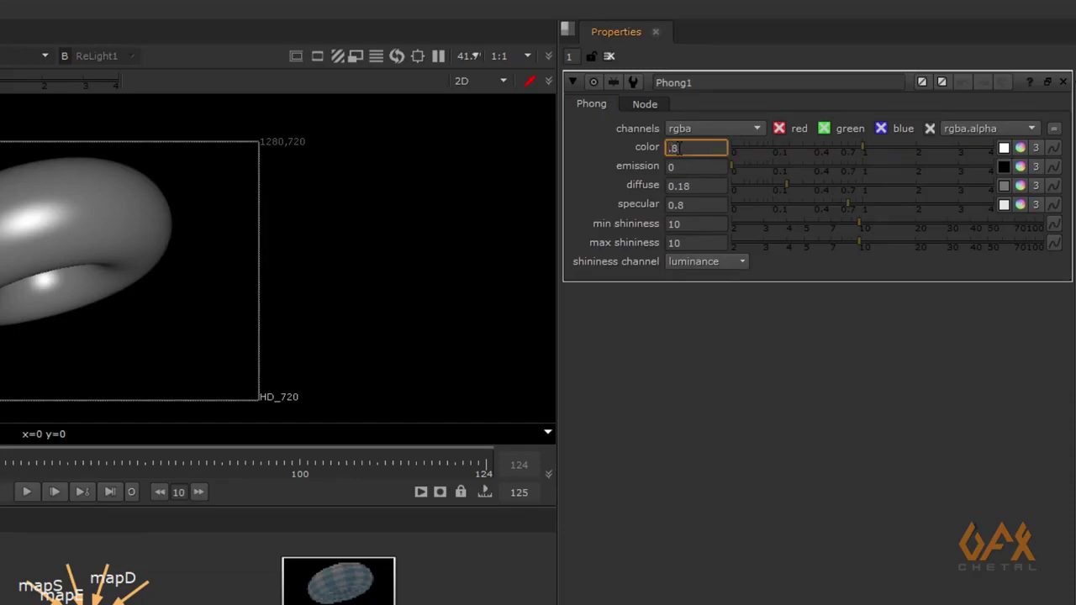
{"action": "key", "text": "Return"}
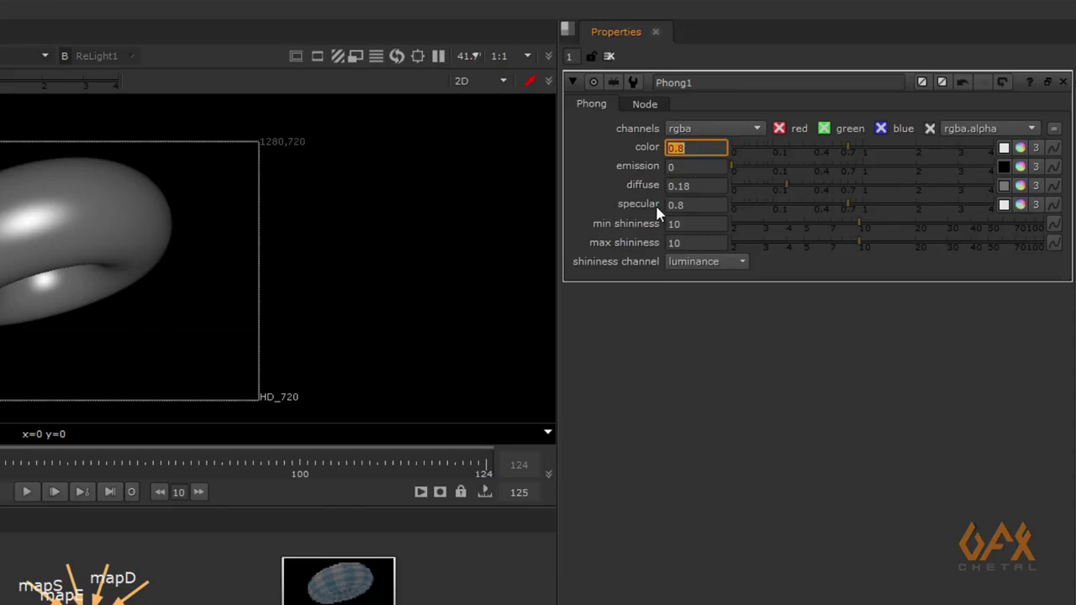
{"action": "left_click", "coordinate": [699, 187]}
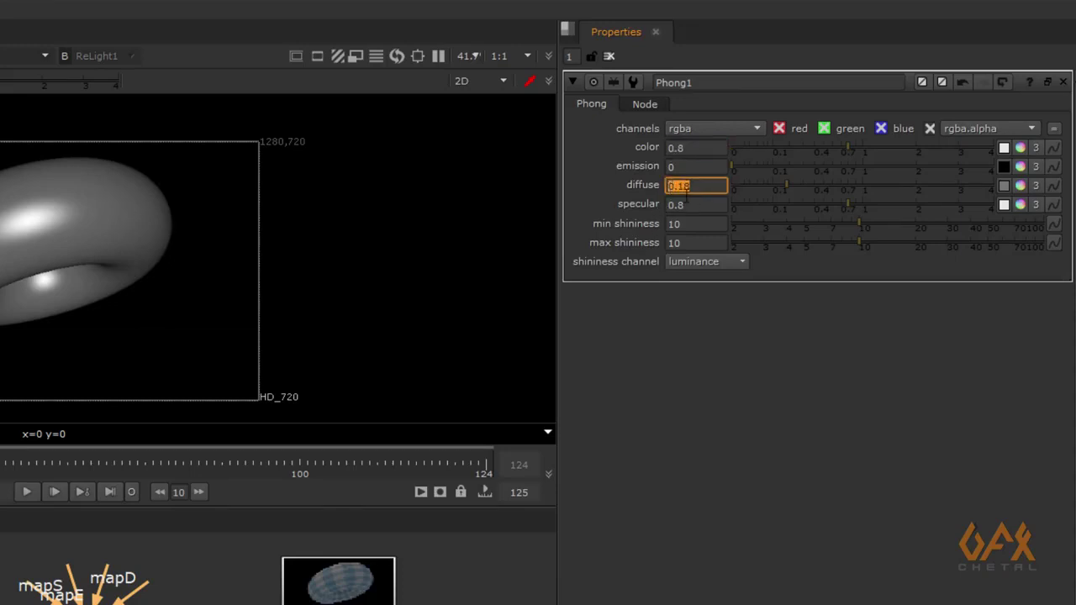
{"action": "type", "text": "1"}
{"action": "key", "text": "Return"}
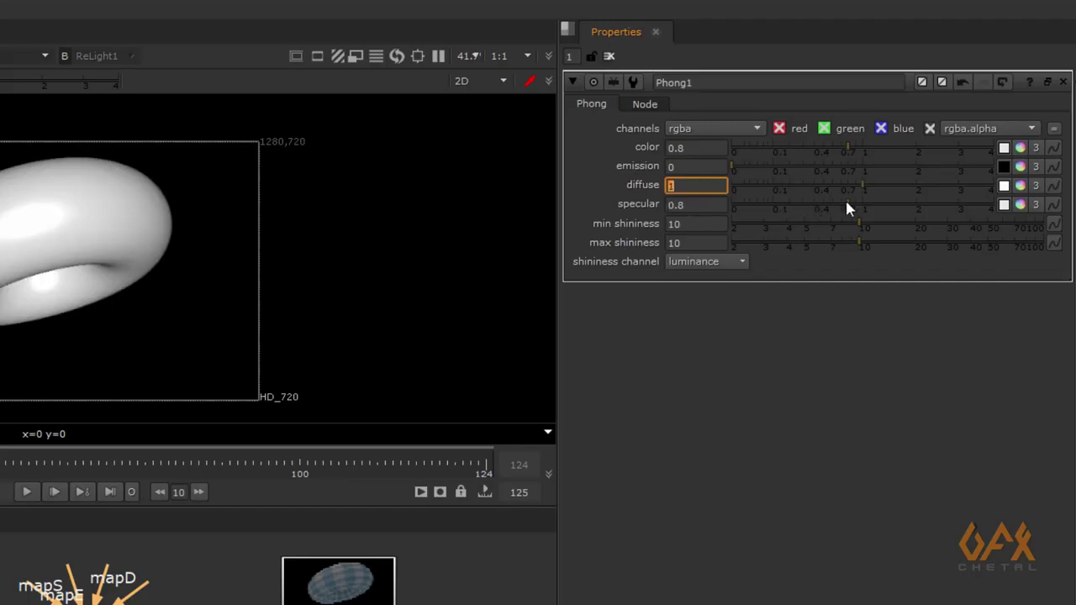
{"action": "left_click_drag", "start_coordinate": [849, 202], "coordinate": [738, 206]}
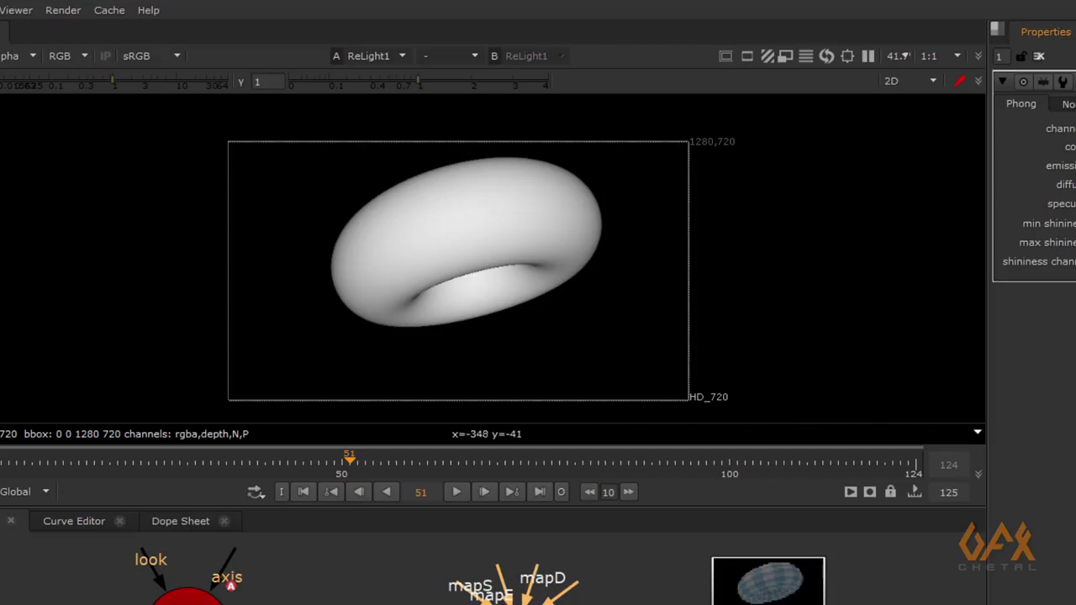
Scrub the sequence to frame 111 to check the torus shading without specular highlights.
{"action": "left_click", "coordinate": [2, 462]}
{"action": "left_click_drag", "start_coordinate": [125, 462], "coordinate": [535, 463]}
{"action": "left_click_drag", "start_coordinate": [657, 476], "coordinate": [815, 469]}
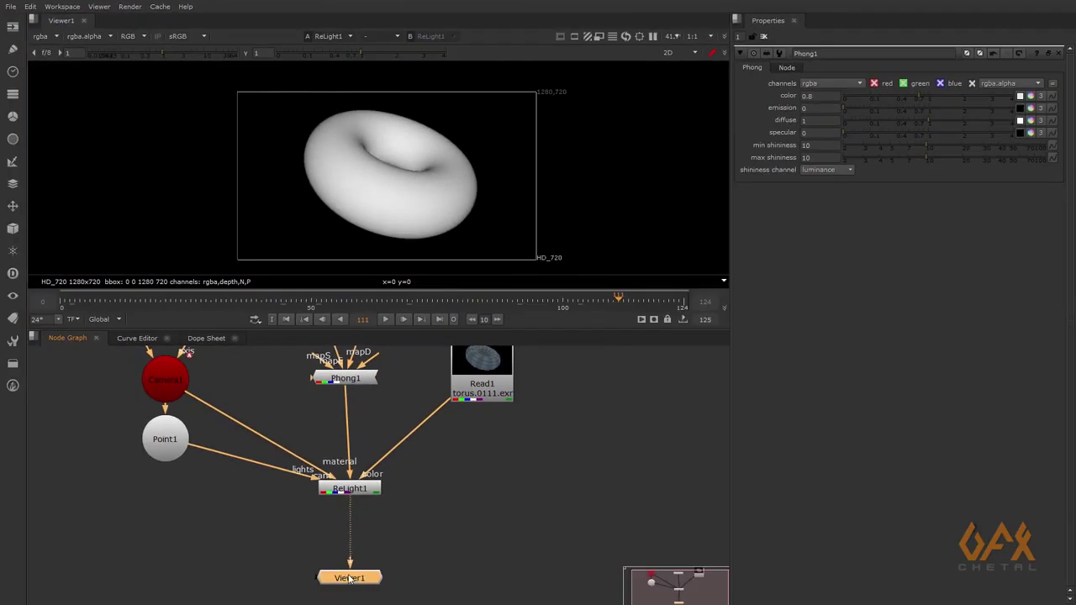
Add an Invert node directly after ReLight1.
{"action": "left_click", "coordinate": [304, 544]}
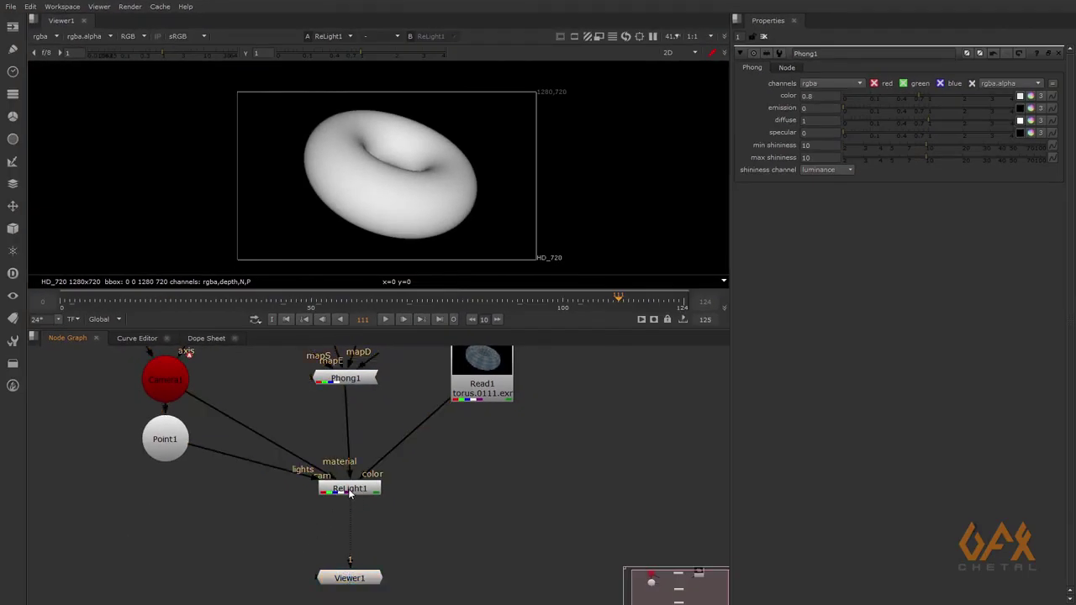
{"action": "left_click", "coordinate": [349, 492]}
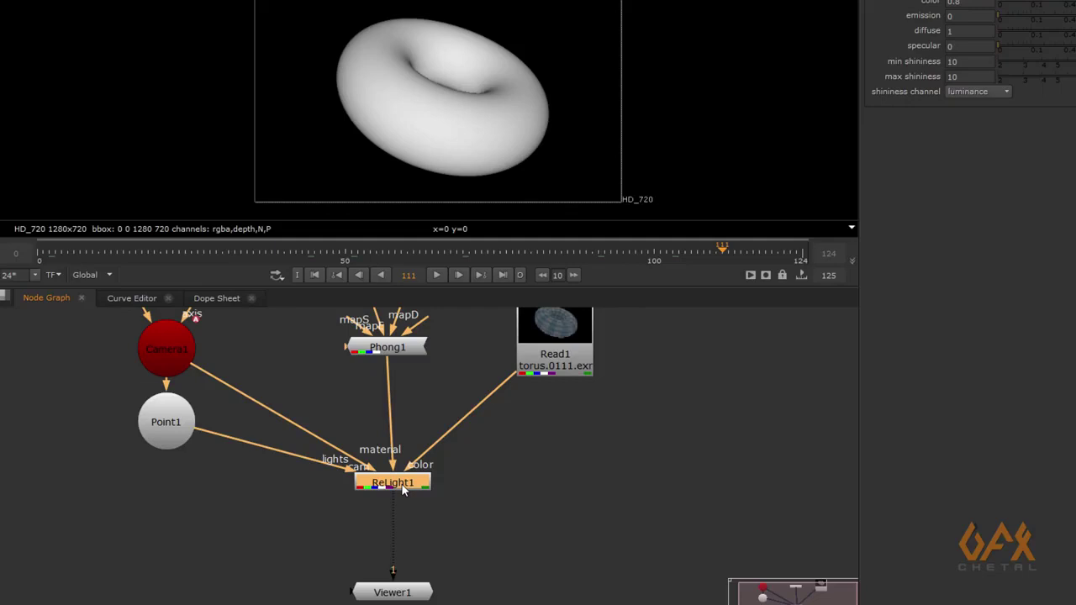
{"action": "key", "text": "Tab"}
{"action": "type", "text": "inv"}
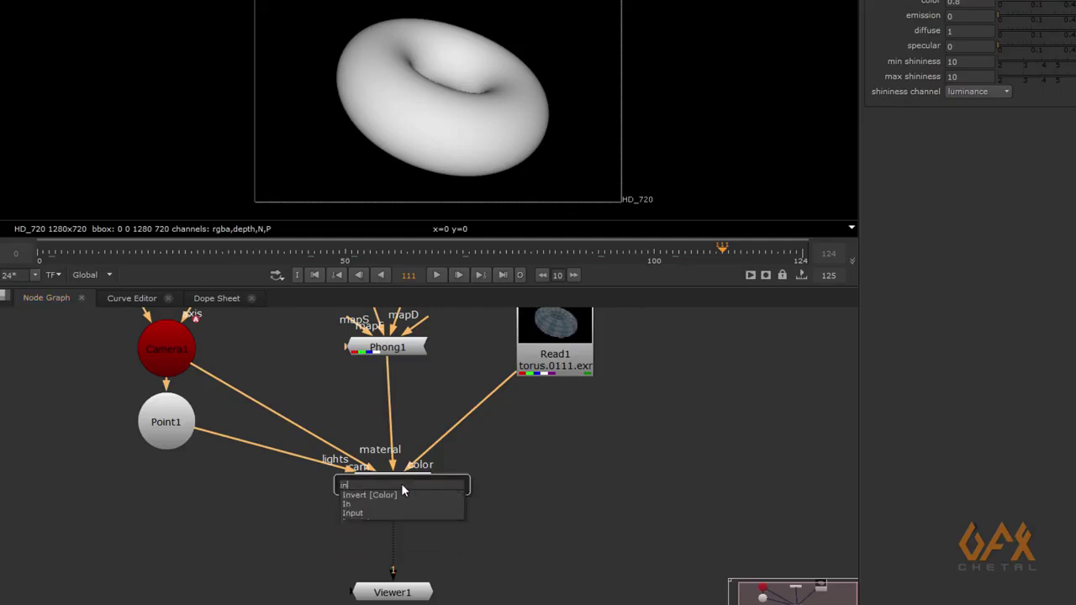
{"action": "key", "text": "Return"}
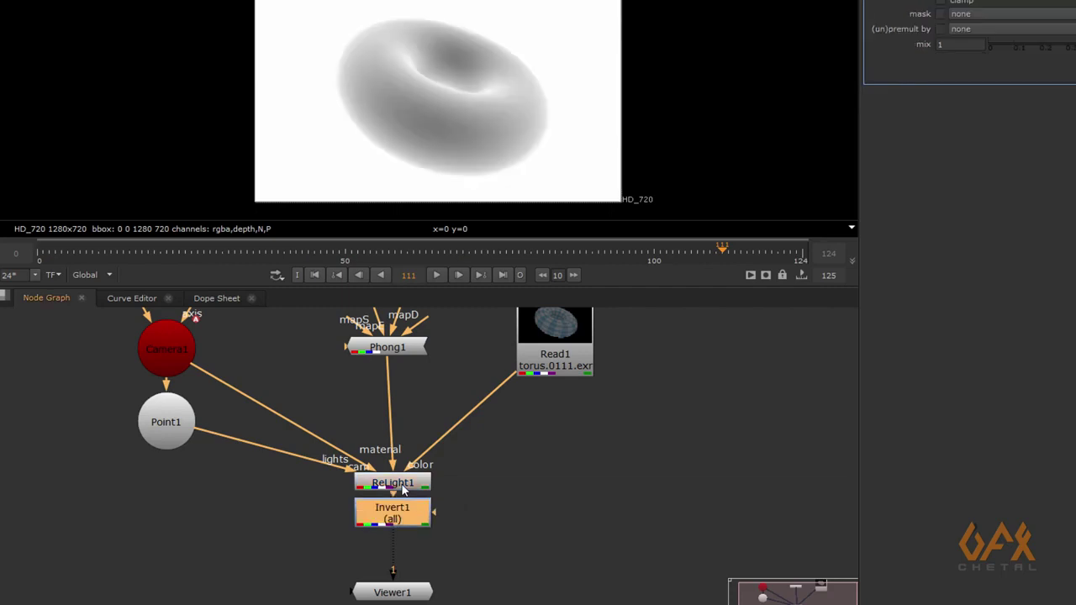
Insert a dot beneath Read1 on its connection to ReLight1 and connect Invert1's mask input to that dot.
{"action": "key", "text": "ctrl"}
{"action": "left_click_drag", "start_coordinate": [460, 421], "coordinate": [554, 423], "text": "ctrl"}
{"action": "left_click_drag", "start_coordinate": [557, 367], "coordinate": [558, 339]}
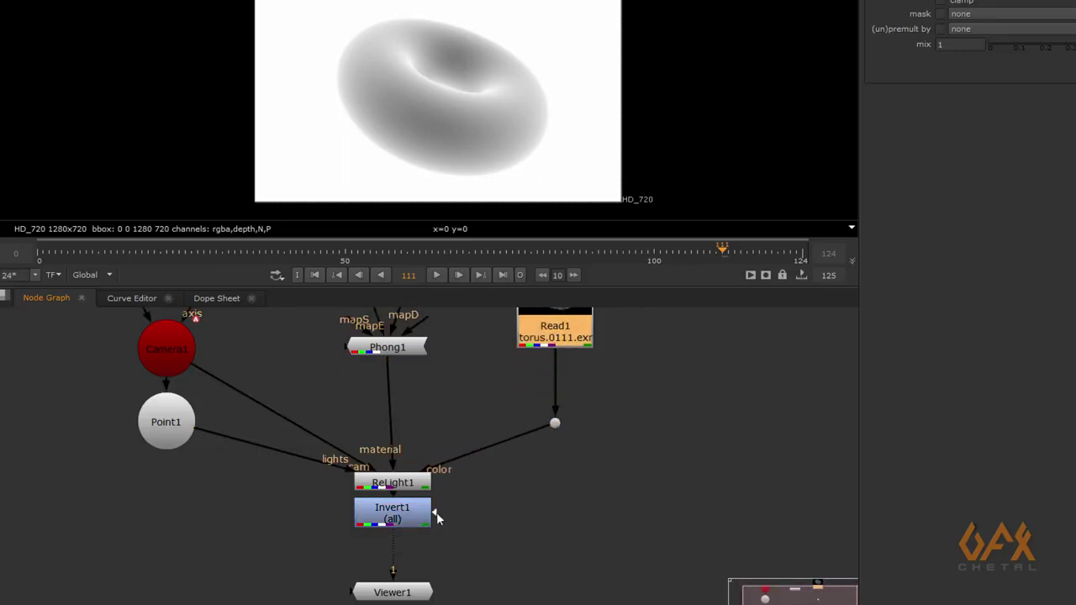
{"action": "left_click_drag", "start_coordinate": [436, 511], "coordinate": [556, 425]}
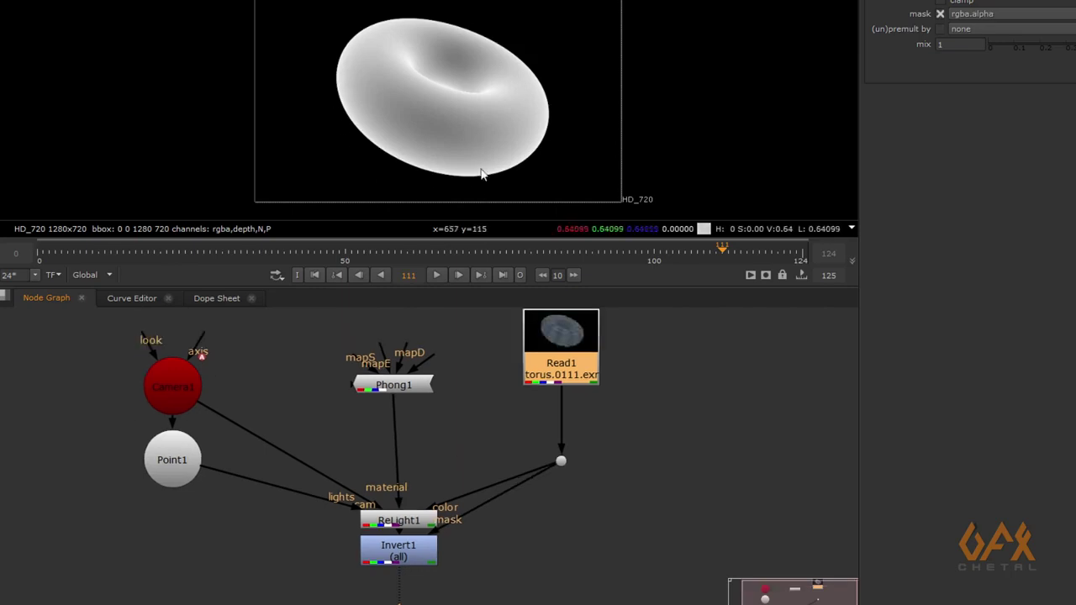
Space out Viewer1 and Invert1, and add a Grade node after Invert1 with its mask input connected to Read1's dot.
{"action": "middle_click_drag", "start_coordinate": [395, 473], "coordinate": [352, 379]}
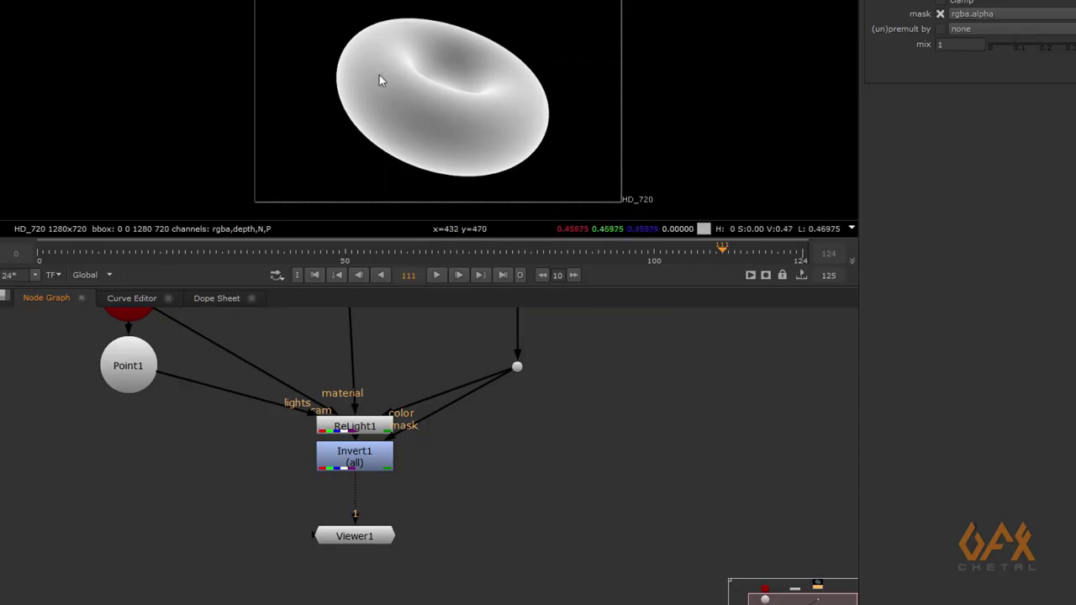
{"action": "left_click", "coordinate": [355, 539]}
{"action": "left_click_drag", "start_coordinate": [354, 542], "coordinate": [360, 604]}
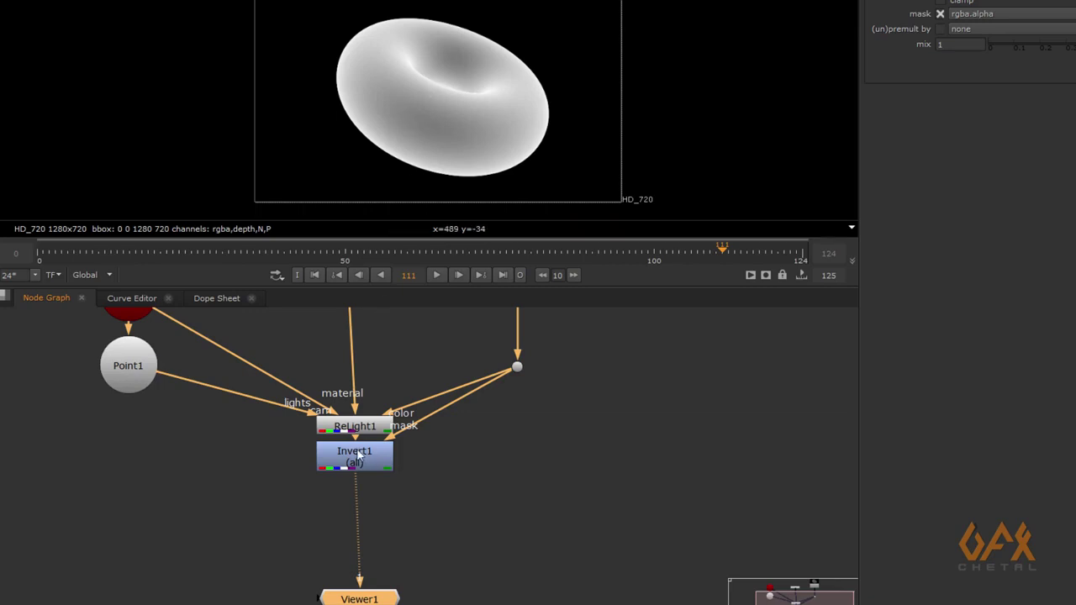
{"action": "left_click_drag", "start_coordinate": [358, 460], "coordinate": [357, 478]}
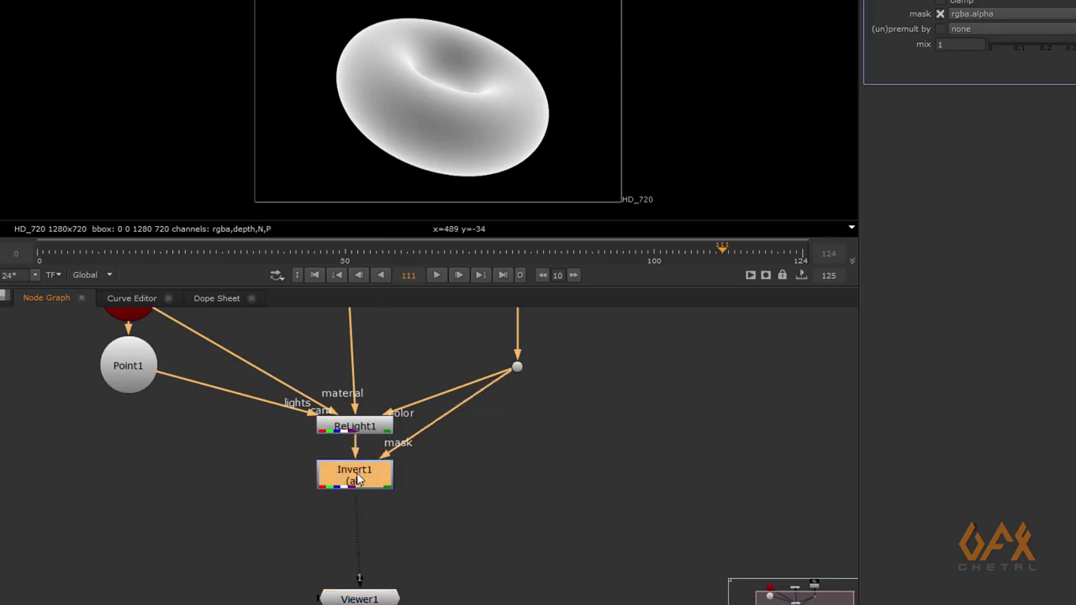
{"action": "key", "text": "g"}
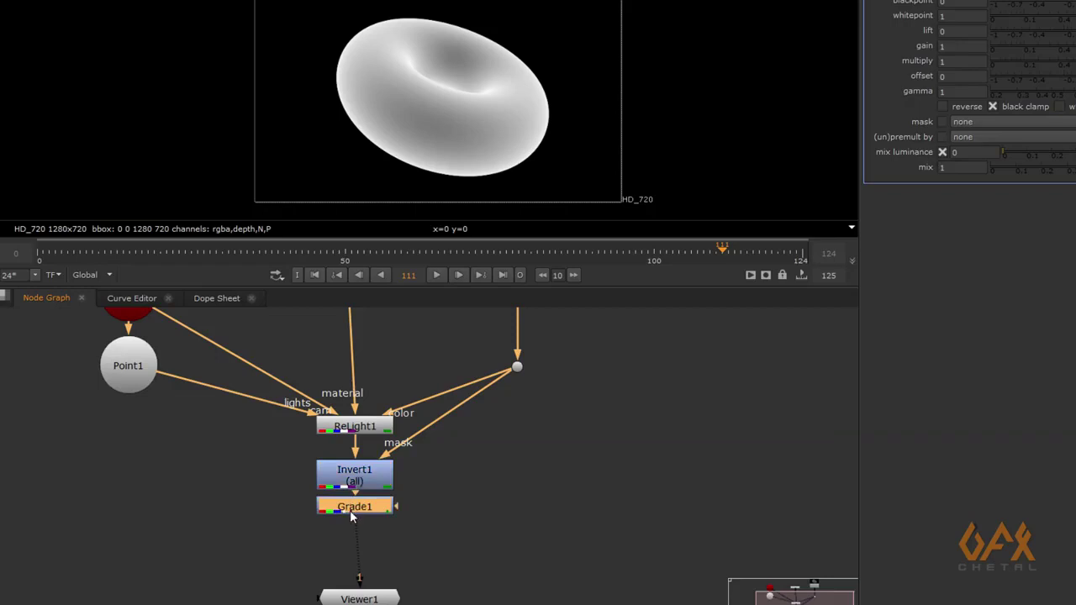
{"action": "left_click_drag", "start_coordinate": [350, 511], "coordinate": [517, 368]}
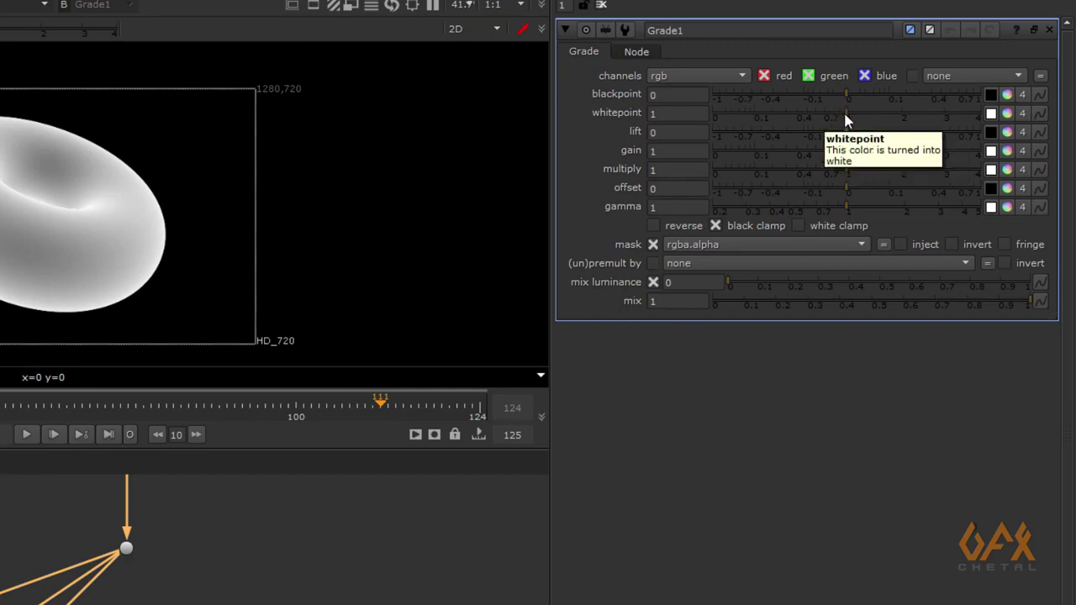
Set Grade1's whitepoint to 0.86 and gamma to 0.285.
{"action": "mouse_move", "coordinate": [843, 112]}
{"action": "left_mouse_down"}
{"action": "mouse_move", "coordinate": [830, 119]}
{"action": "mouse_move", "coordinate": [837, 124]}
{"action": "left_mouse_up"}
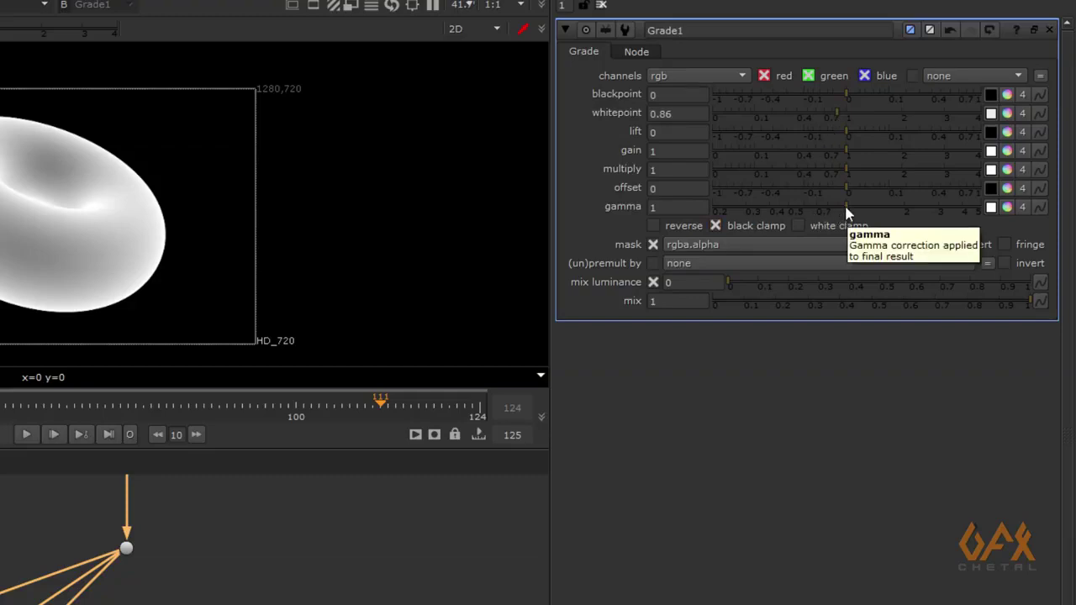
{"action": "left_click_drag", "start_coordinate": [845, 210], "coordinate": [743, 212]}
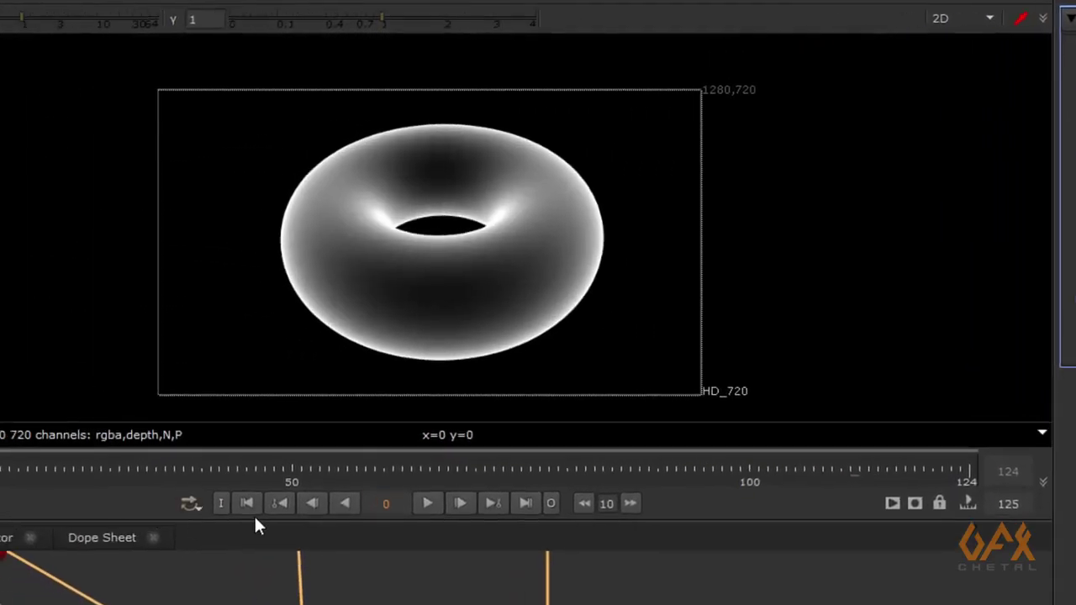
Play the sequence briefly from the start and scrub to frame 114 to review the graded edge falloff on the torus.
{"action": "left_click", "coordinate": [427, 503]}
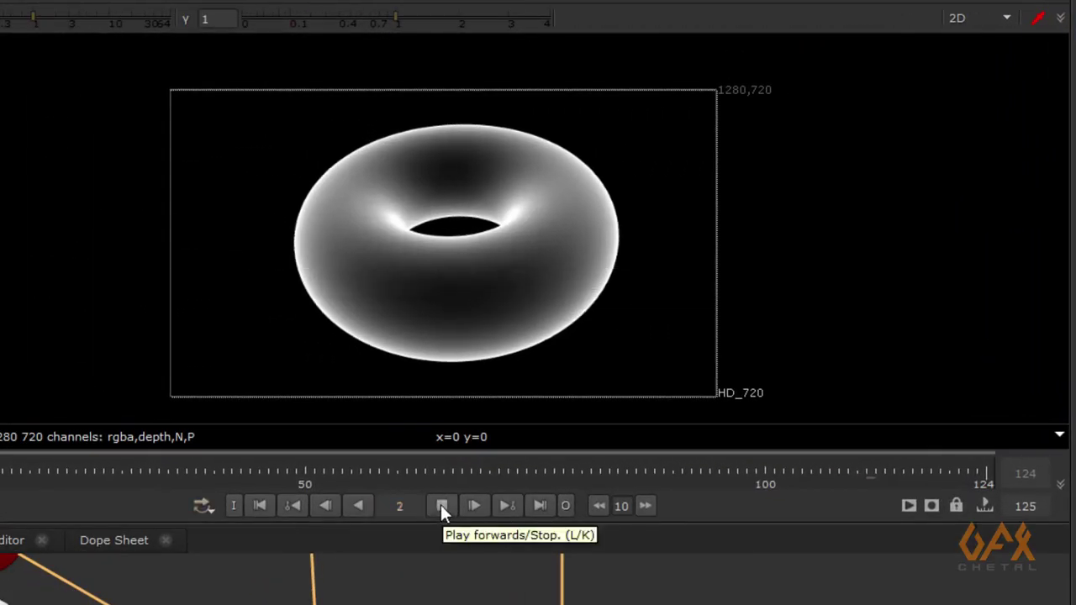
{"action": "left_click", "coordinate": [441, 504]}
{"action": "left_click", "coordinate": [341, 472]}
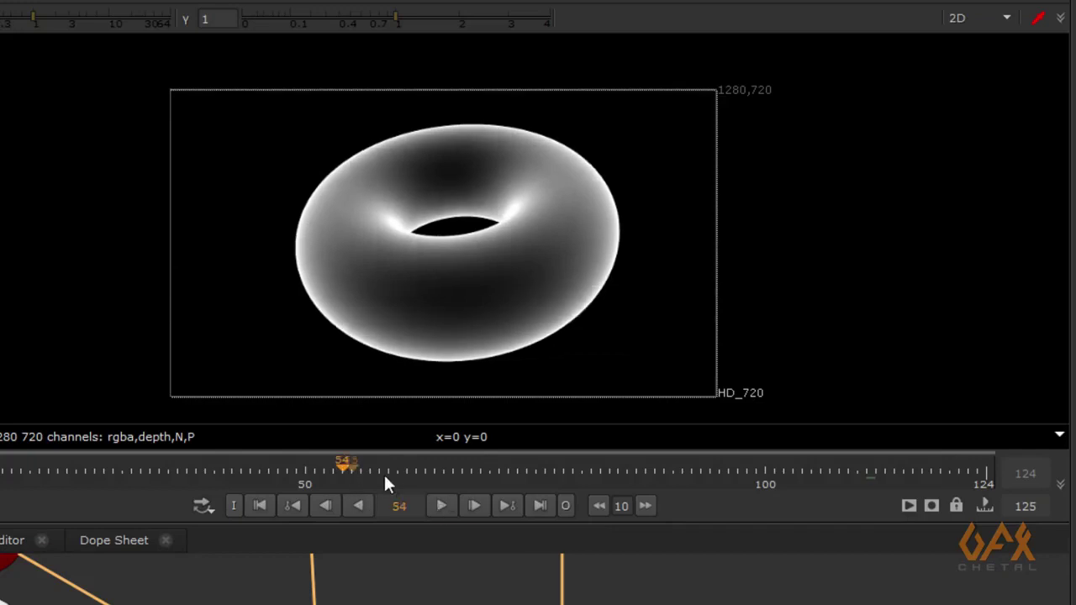
{"action": "left_click", "coordinate": [553, 470]}
{"action": "left_click", "coordinate": [657, 471]}
{"action": "left_click", "coordinate": [737, 471]}
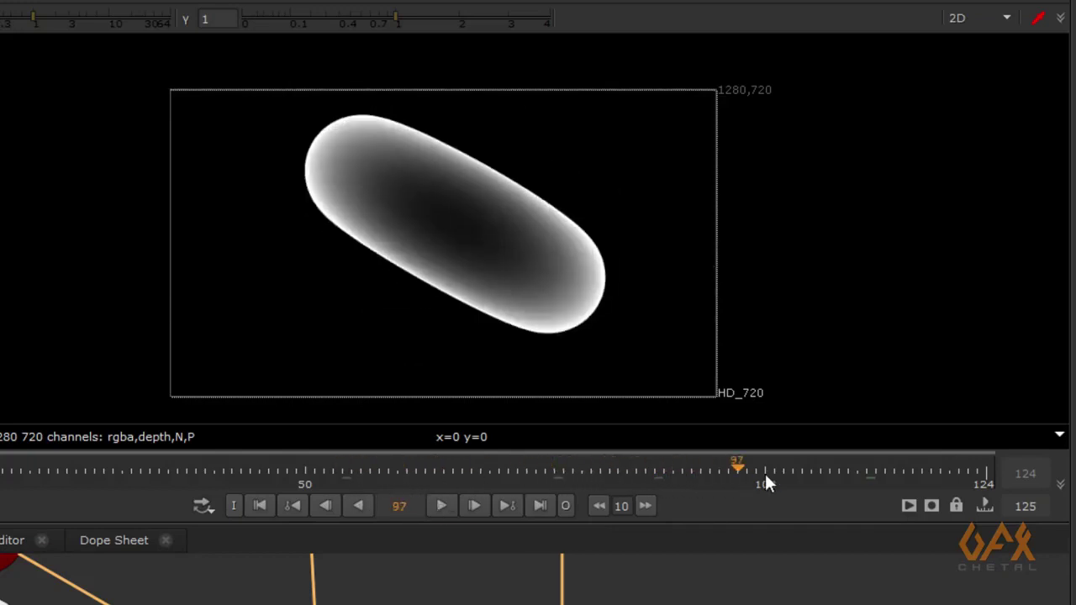
{"action": "left_click", "coordinate": [811, 472]}
{"action": "left_click", "coordinate": [866, 473]}
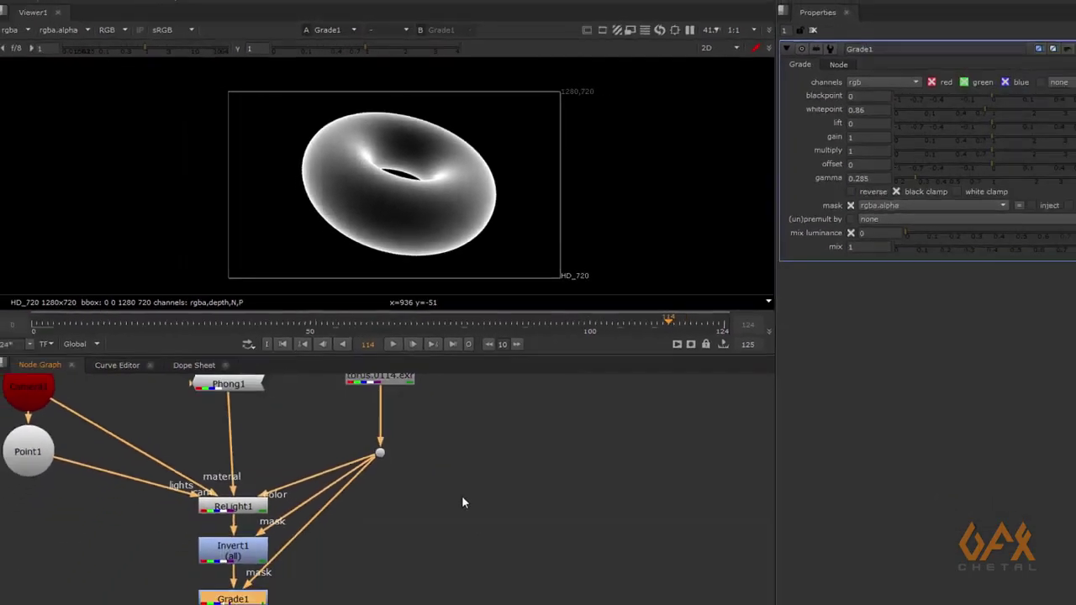
View Read1's original render in the viewer.
{"action": "middle_click_drag", "start_coordinate": [446, 455], "coordinate": [429, 495]}
{"action": "left_click", "coordinate": [372, 374]}
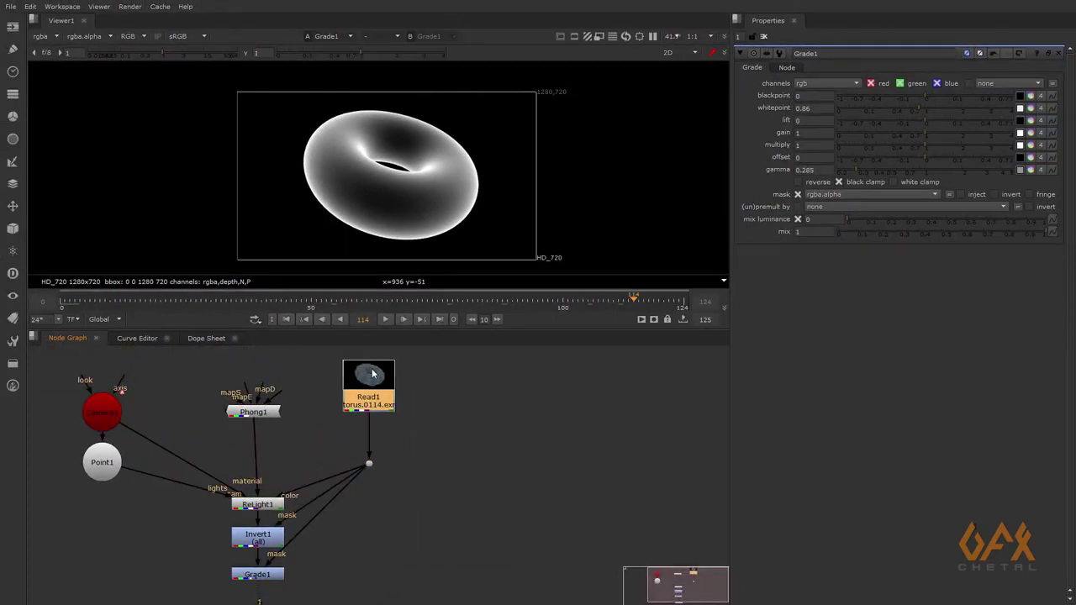
{"action": "key", "text": "1"}
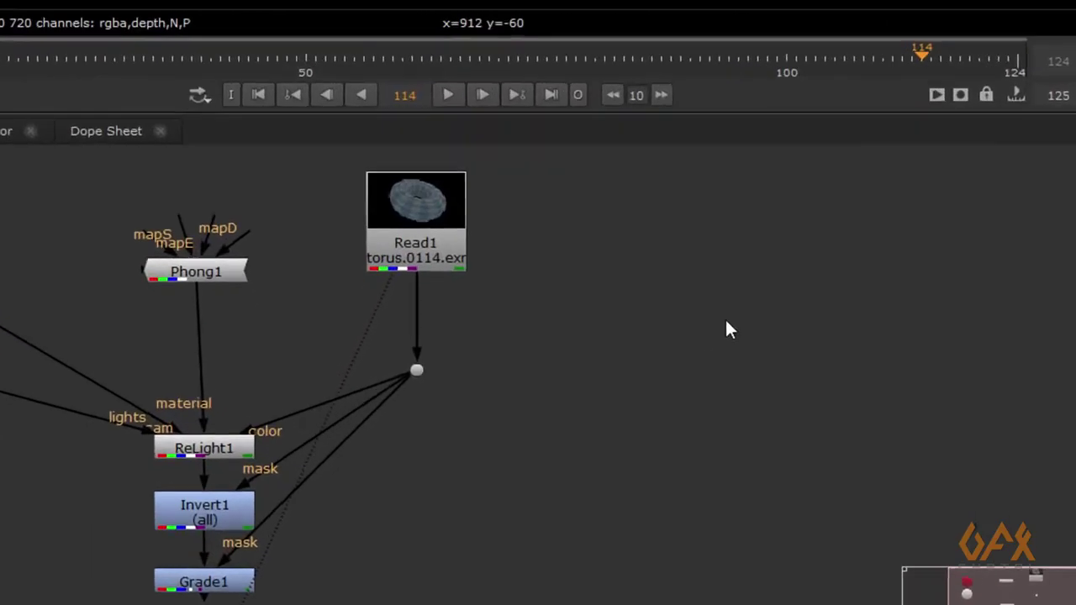
Add an nReflection gizmo in the empty area of the node graph beside Read1.
{"action": "type", "text": "n"}
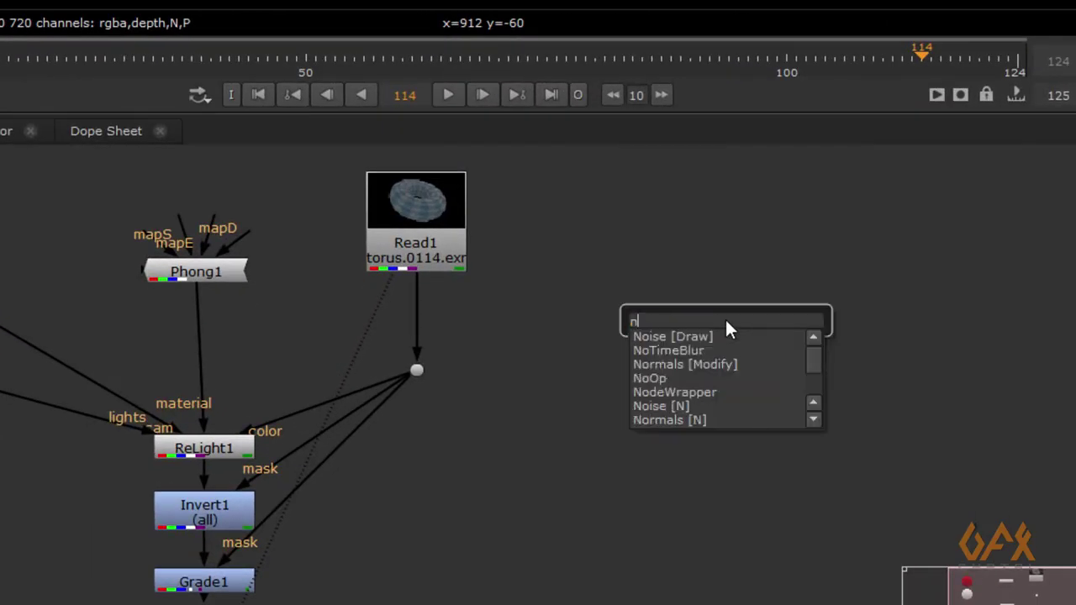
{"action": "type", "text": "ref"}
{"action": "key", "text": "Down"}
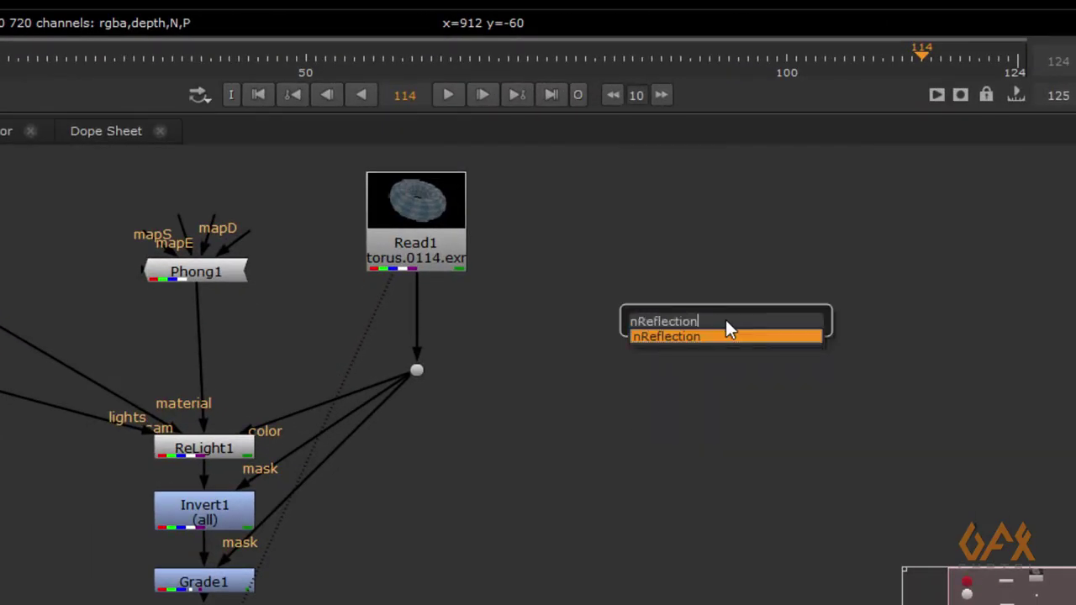
{"action": "key", "text": "Return"}
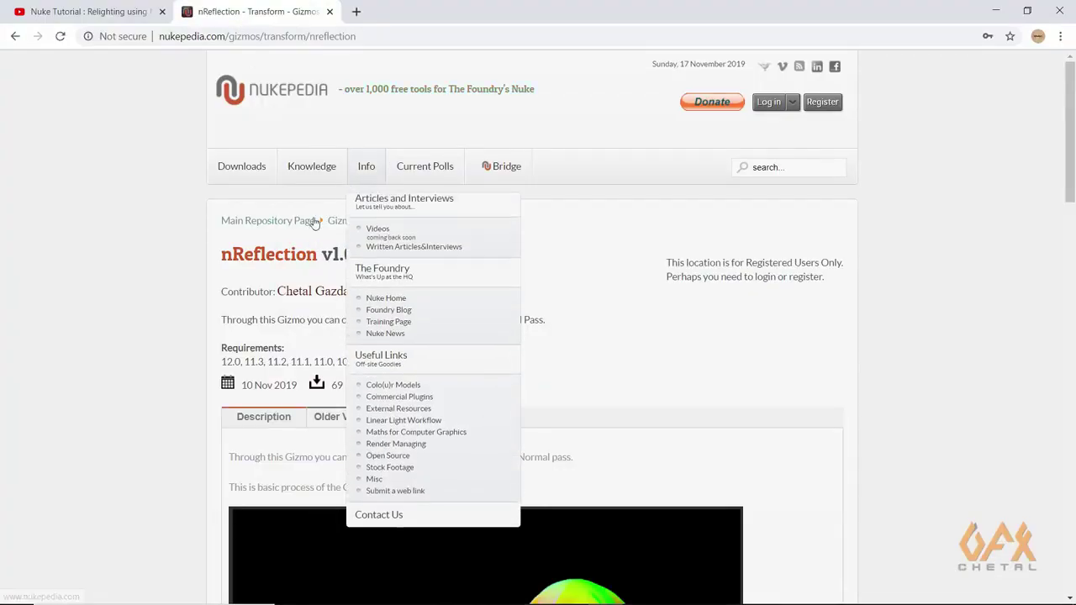
Look through the nReflection gizmo's description and example images on its Nukepedia page in the browser.
{"action": "scroll", "coordinate": [284, 184], "scroll_direction": "down", "scroll_amount": 1}
{"action": "scroll", "coordinate": [298, 184], "scroll_direction": "down", "scroll_amount": 8}
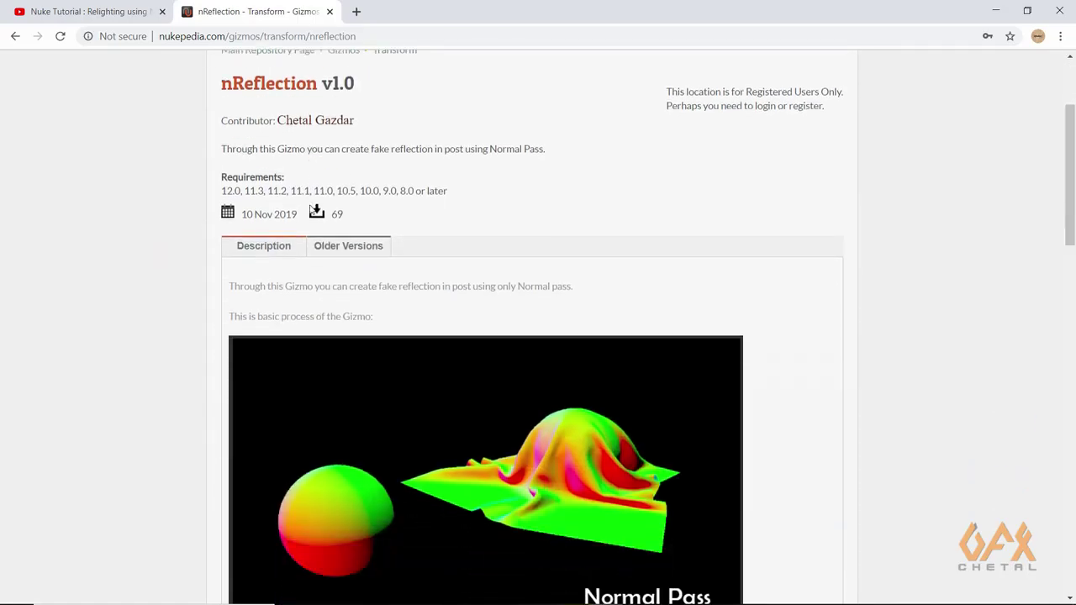
{"action": "scroll", "coordinate": [307, 247], "scroll_direction": "down", "scroll_amount": 2}
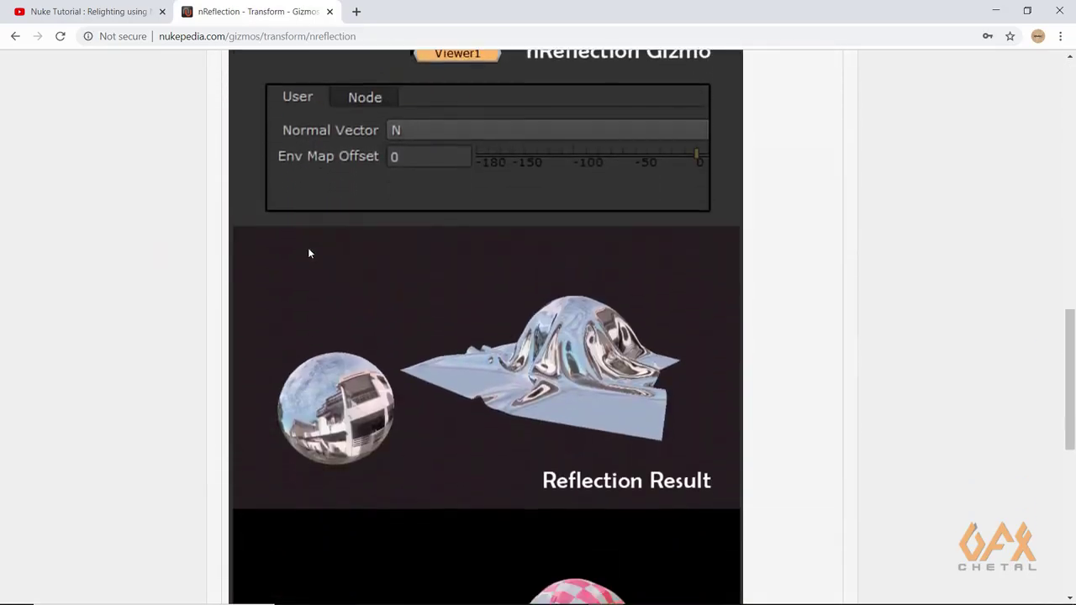
Review the nReflection page again, comparing its normal pass input image with the reflection result image.
{"action": "scroll", "coordinate": [307, 247], "scroll_direction": "up", "scroll_amount": 8}
{"action": "scroll", "coordinate": [307, 247], "scroll_direction": "up", "scroll_amount": 2}
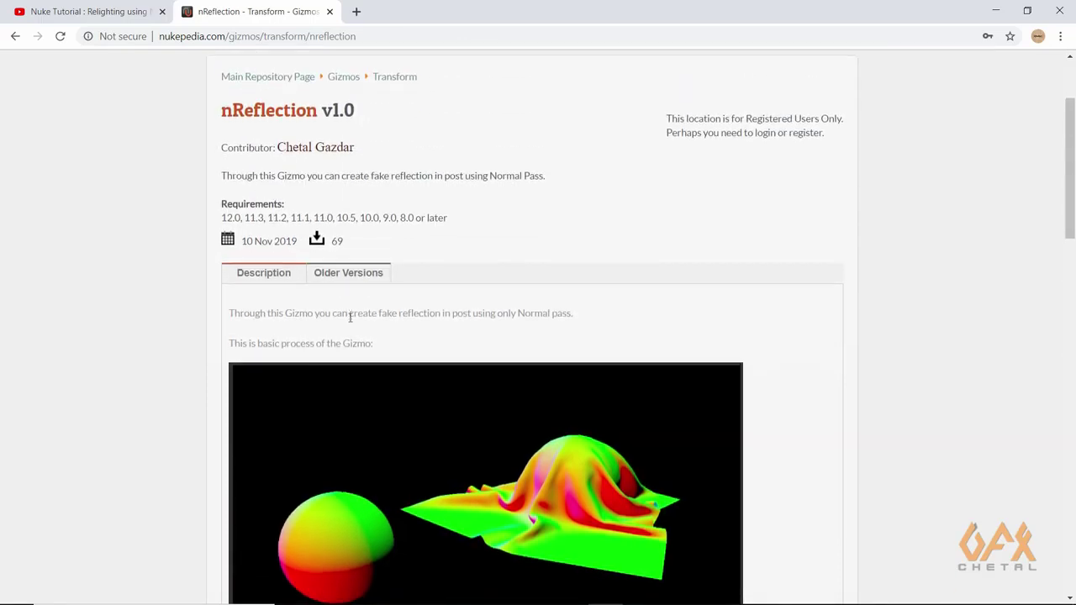
{"action": "scroll", "coordinate": [351, 316], "scroll_direction": "down", "scroll_amount": 6}
{"action": "scroll", "coordinate": [348, 316], "scroll_direction": "down", "scroll_amount": 2}
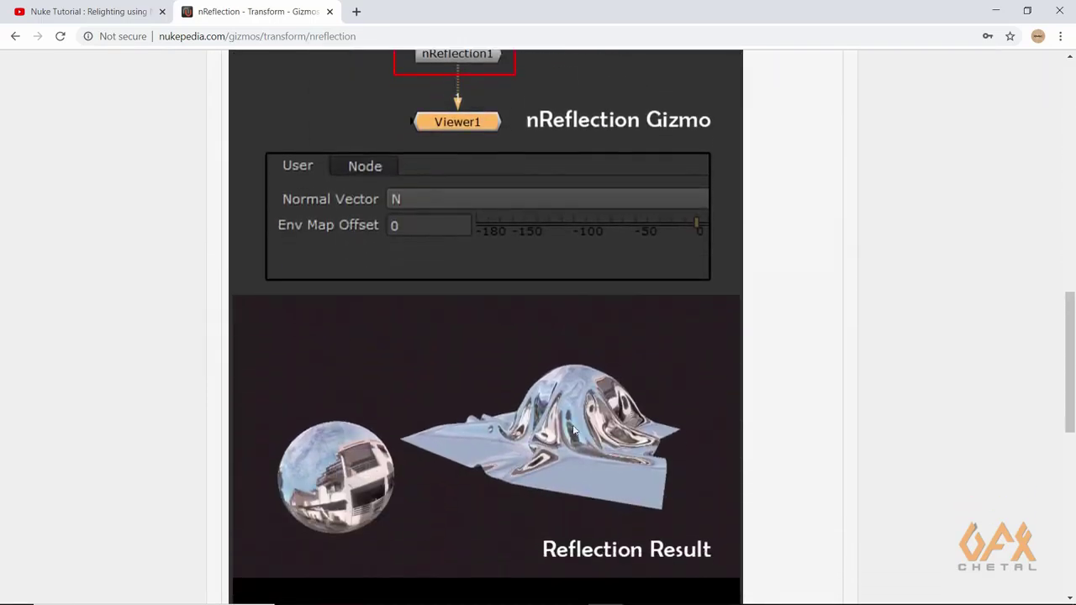
{"action": "scroll", "coordinate": [539, 415], "scroll_direction": "up", "scroll_amount": 8}
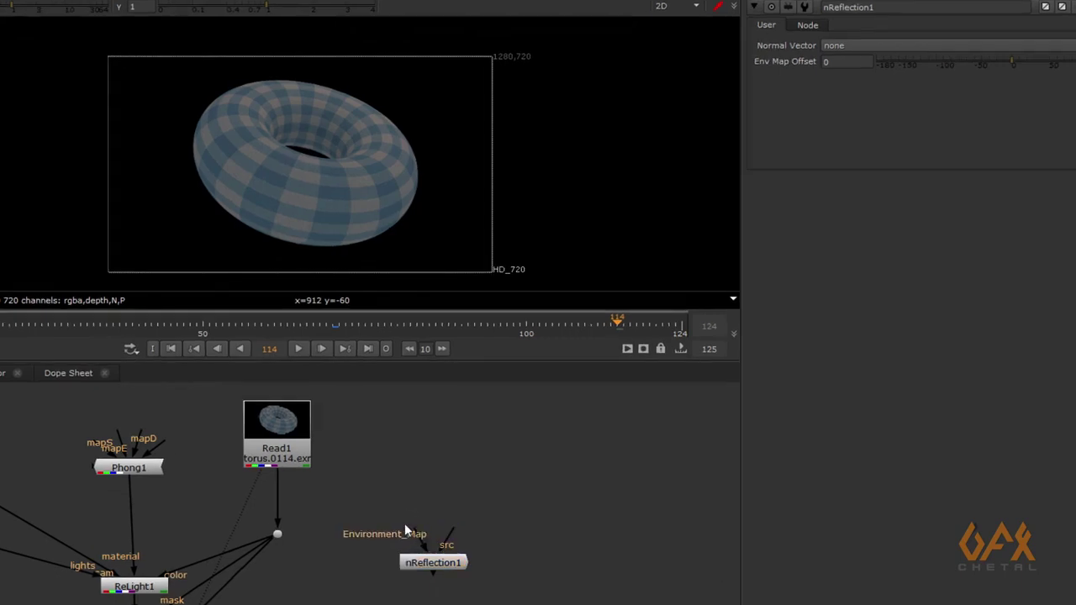
Move nReflection1 lower in the node graph and read in the panorama canary_wharf.jpg from the pana folder above it.
{"action": "left_click_drag", "start_coordinate": [430, 561], "coordinate": [431, 601]}
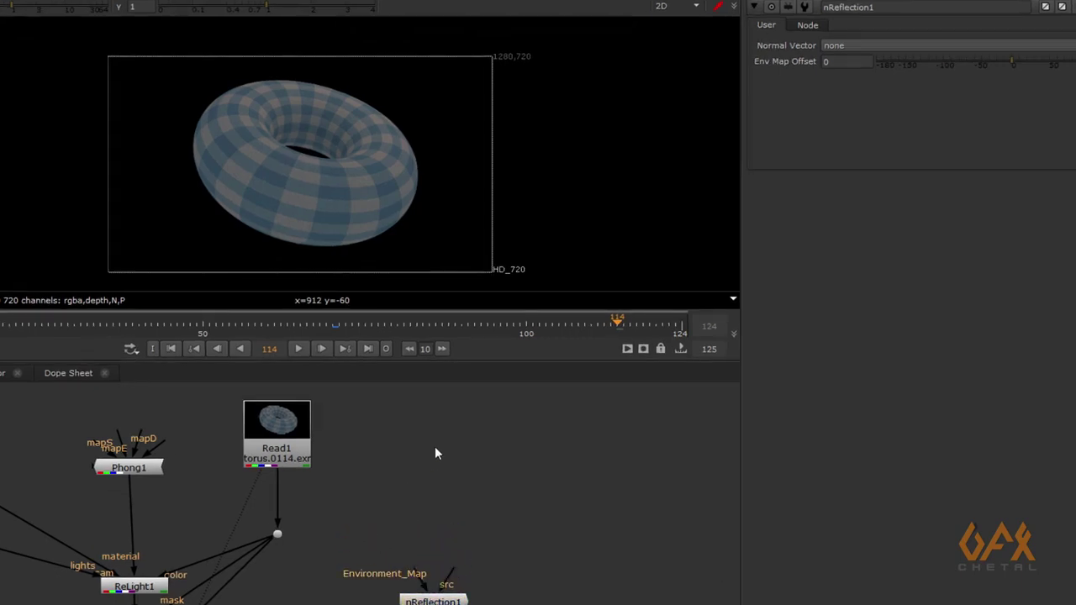
{"action": "key", "text": "r"}
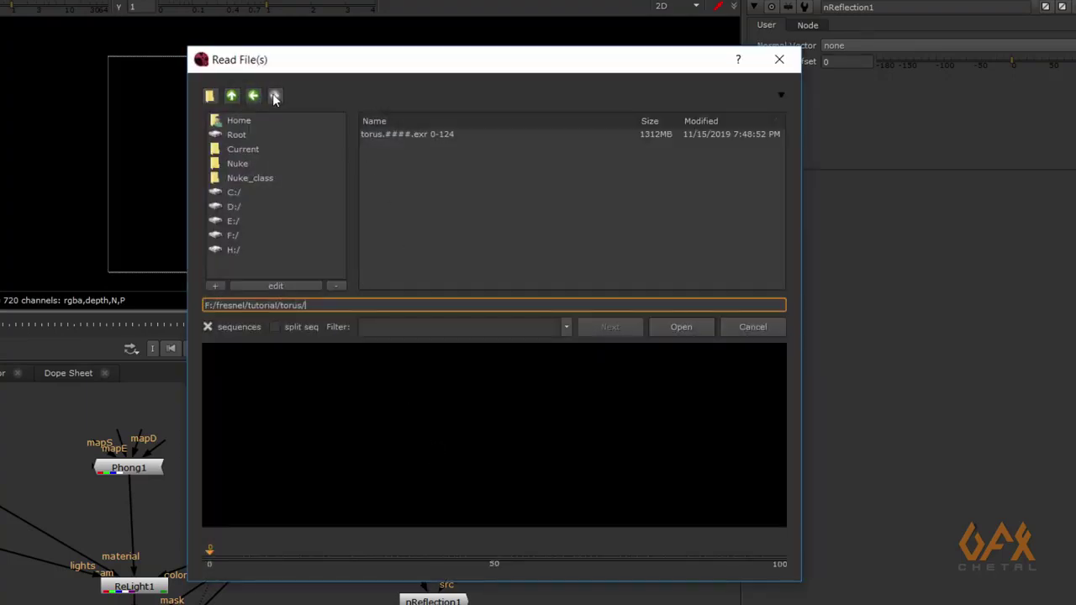
{"action": "left_click", "coordinate": [232, 96]}
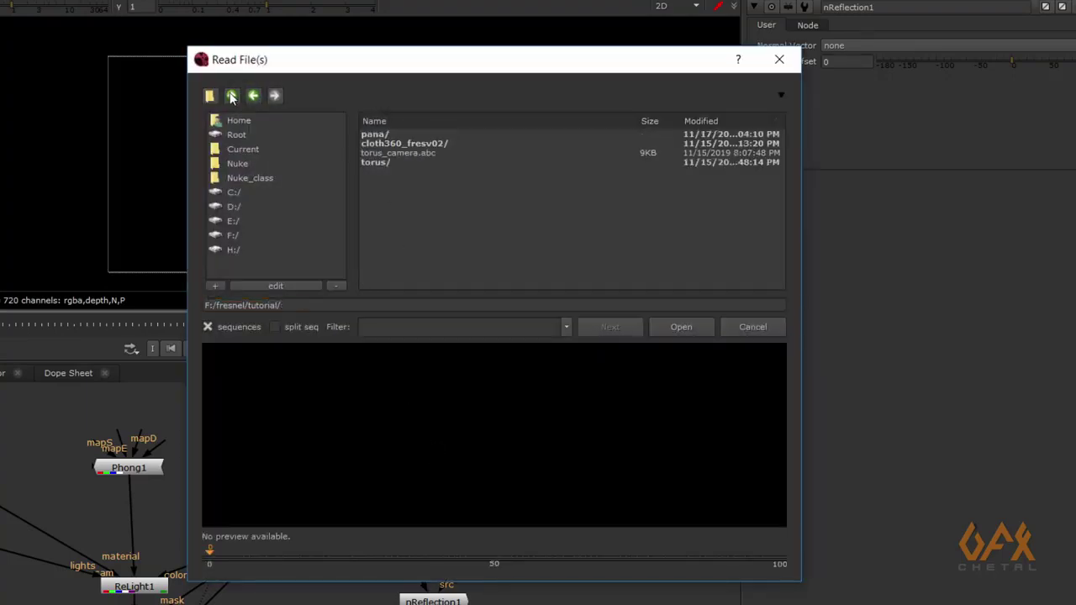
{"action": "double_click", "coordinate": [377, 135]}
{"action": "left_click", "coordinate": [408, 136]}
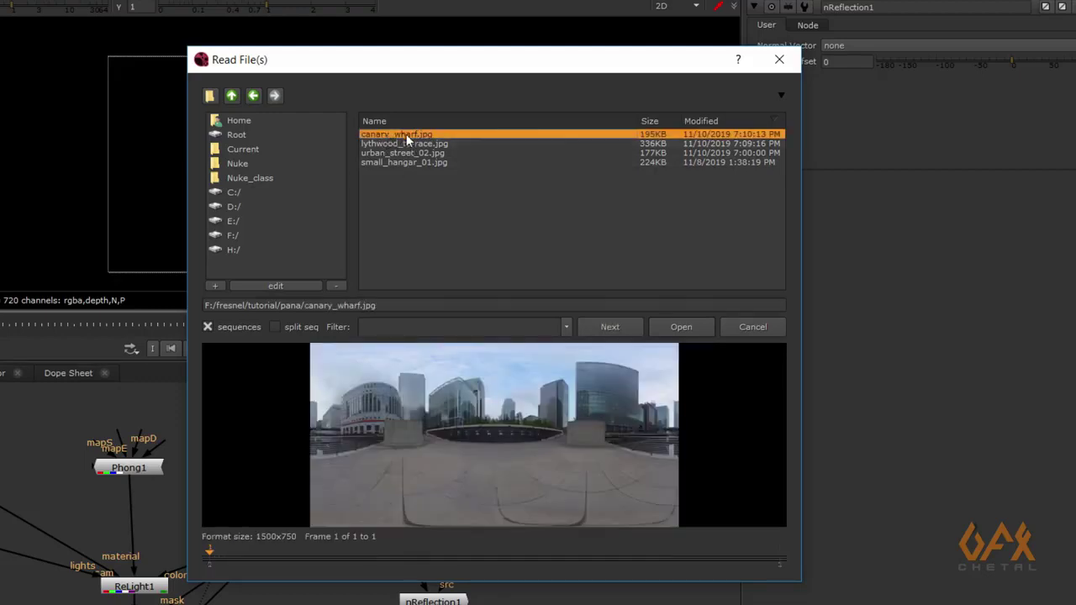
{"action": "left_click", "coordinate": [689, 323]}
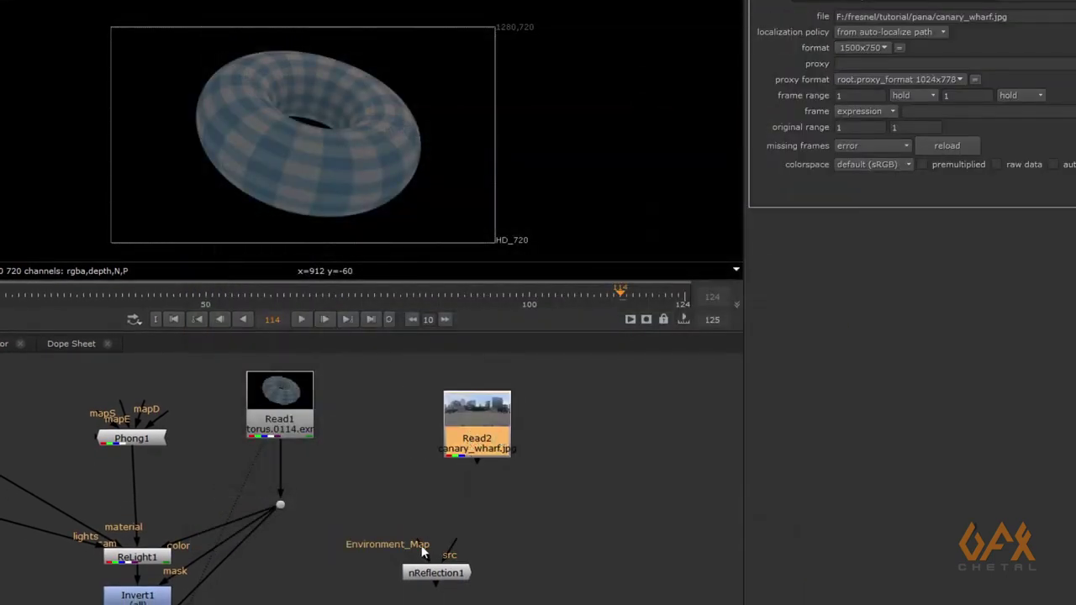
Connect nReflection1's Environment_Map to Read2 and its src to the dot below Read1, and set its Normal Vector to N.
{"action": "left_click_drag", "start_coordinate": [423, 551], "coordinate": [471, 452]}
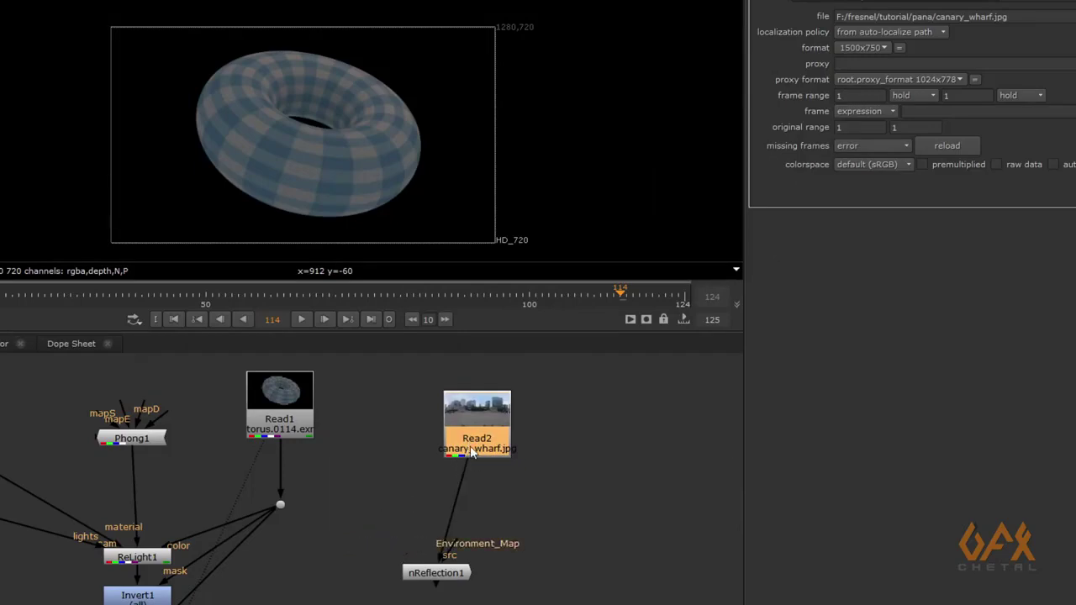
{"action": "left_click_drag", "start_coordinate": [451, 548], "coordinate": [280, 508]}
{"action": "left_click", "coordinate": [437, 574]}
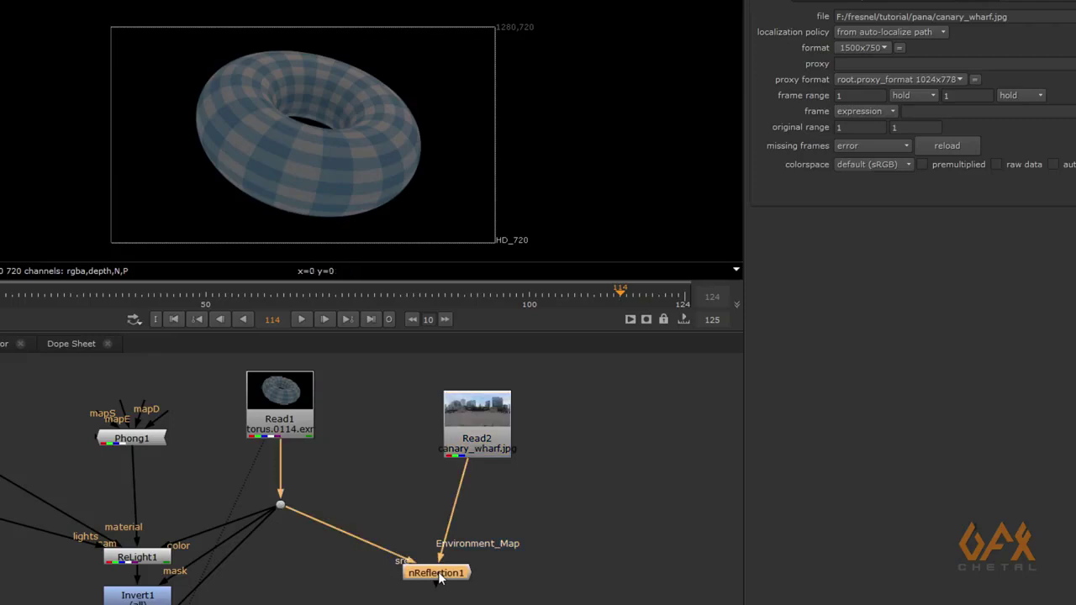
{"action": "double_click", "coordinate": [437, 573]}
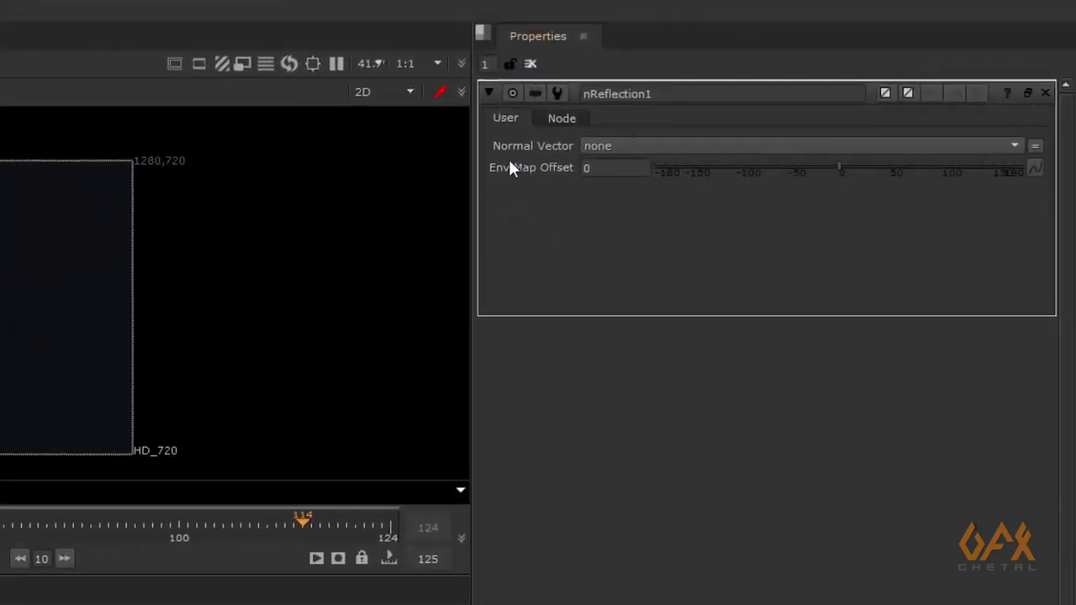
{"action": "left_click", "coordinate": [613, 143]}
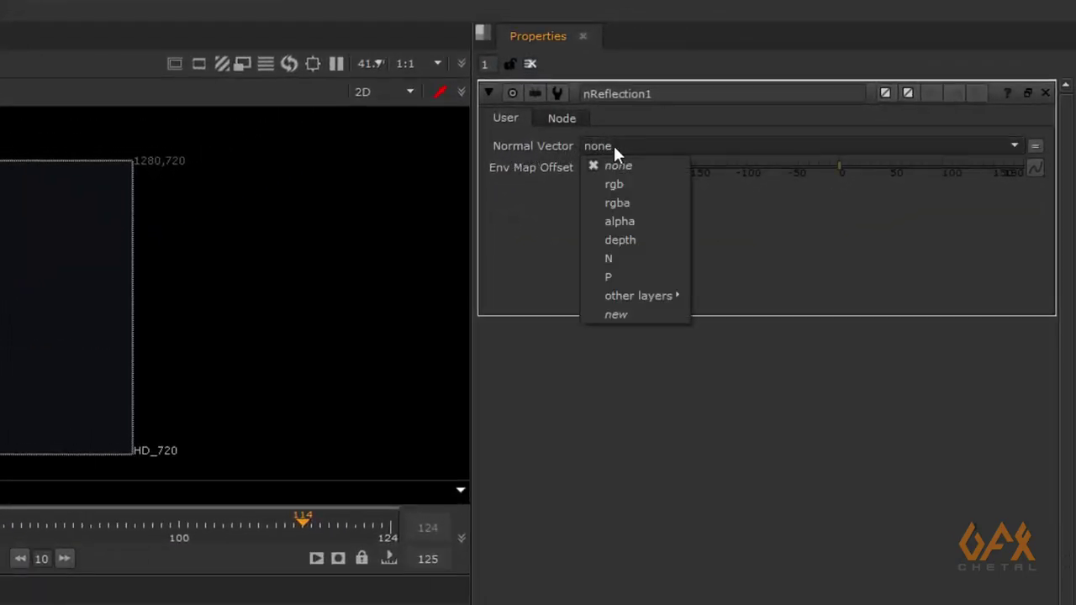
{"action": "left_click", "coordinate": [630, 255]}
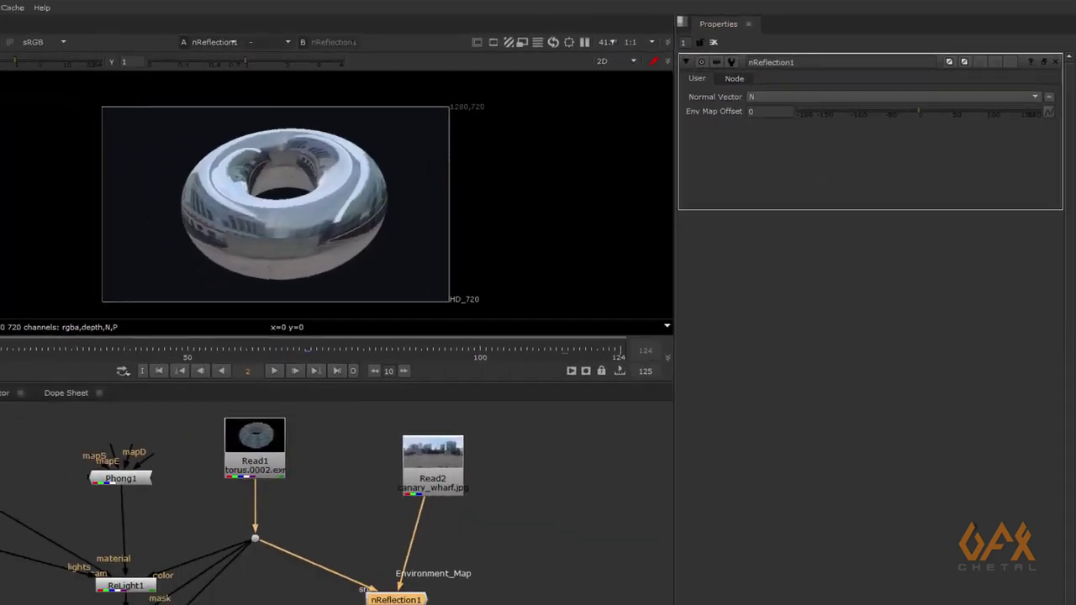
Scrub to frame 18 to check the reflection and set nReflection1's Env Map Offset to -118.
{"action": "left_click", "coordinate": [19, 351]}
{"action": "left_click_drag", "start_coordinate": [20, 353], "coordinate": [1, 351]}
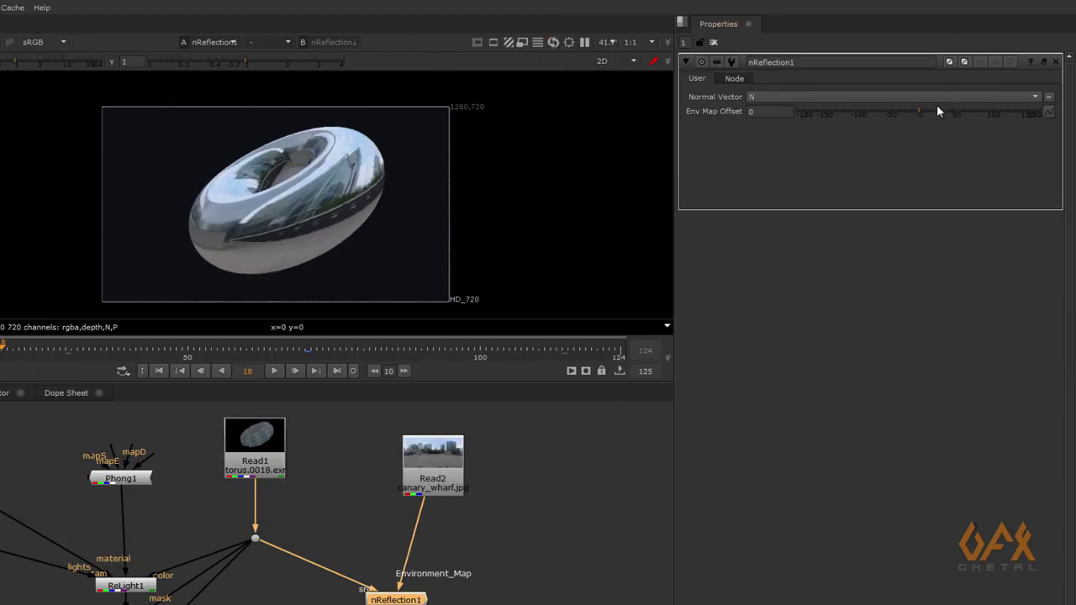
{"action": "left_click_drag", "start_coordinate": [921, 112], "coordinate": [854, 130]}
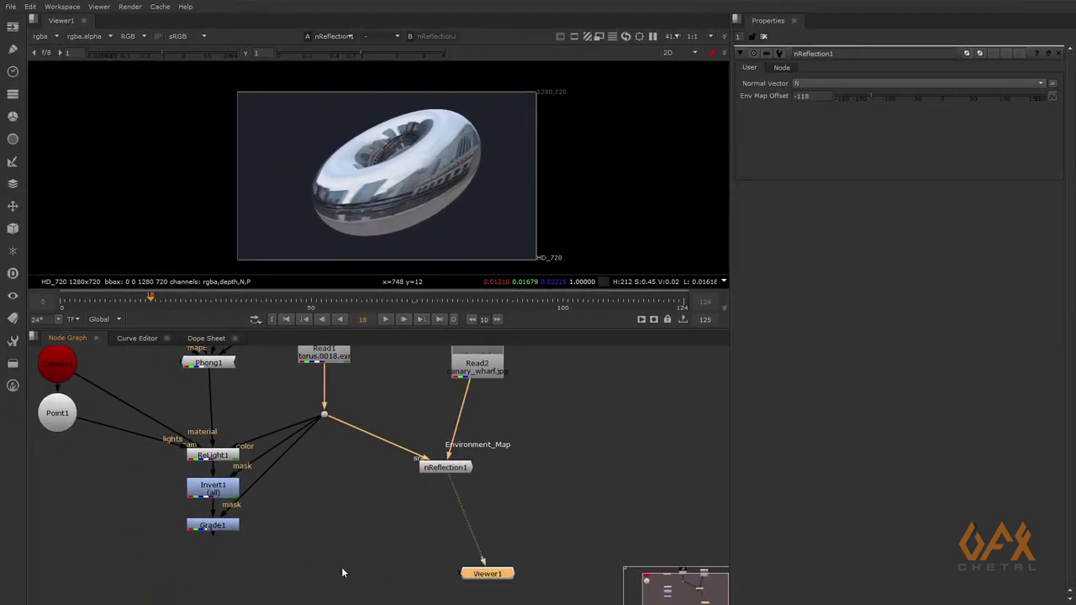
Reposition Grade1 and nReflection1 in the node graph and view each node's output in the viewer.
{"action": "left_click_drag", "start_coordinate": [210, 531], "coordinate": [208, 566]}
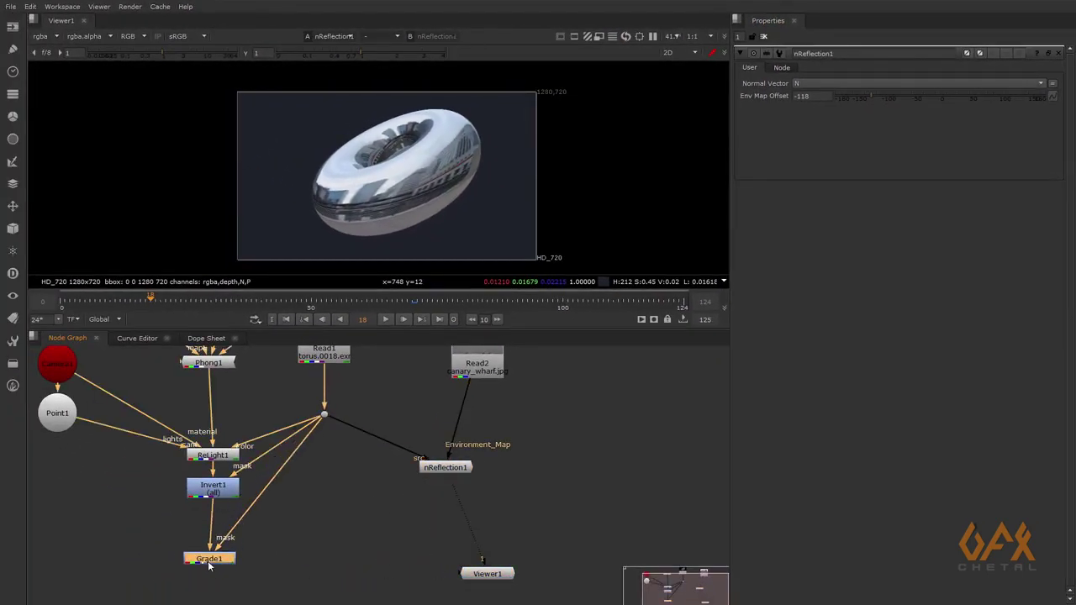
{"action": "key", "text": "1"}
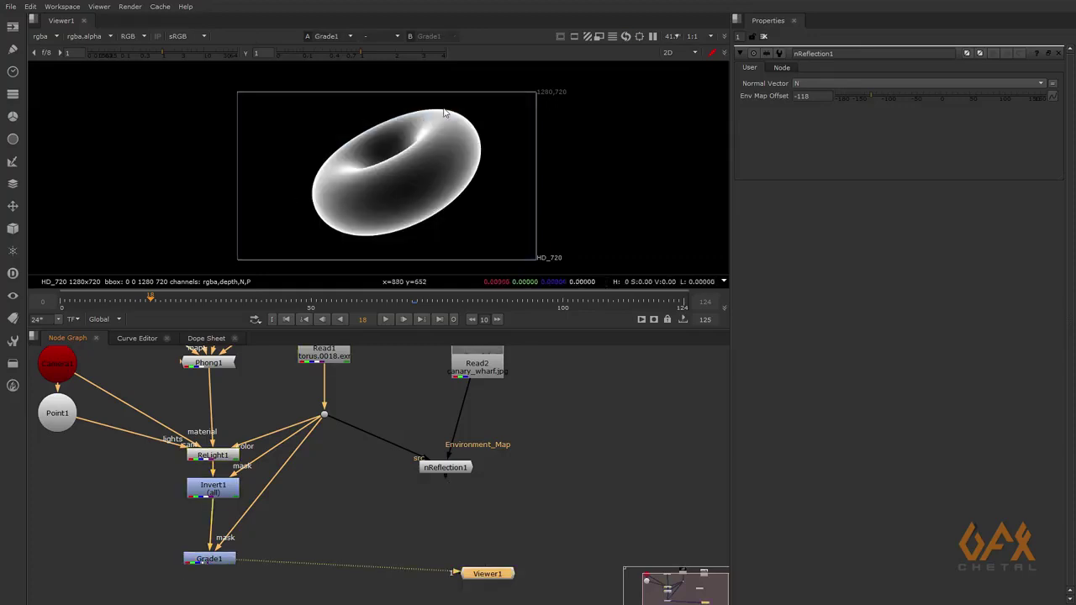
{"action": "left_click_drag", "start_coordinate": [445, 470], "coordinate": [471, 471]}
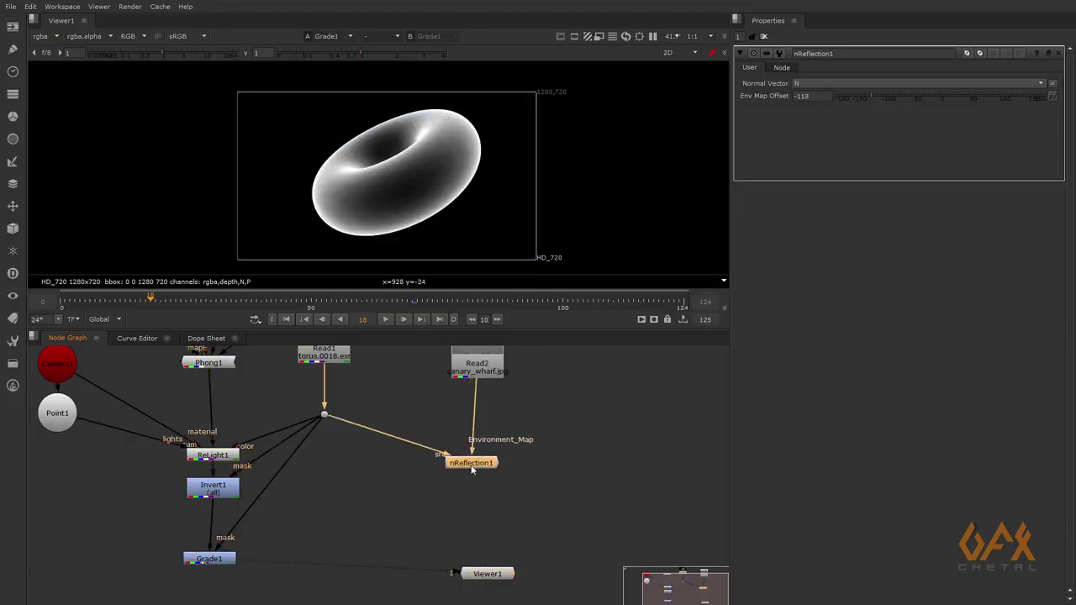
{"action": "key", "text": "1"}
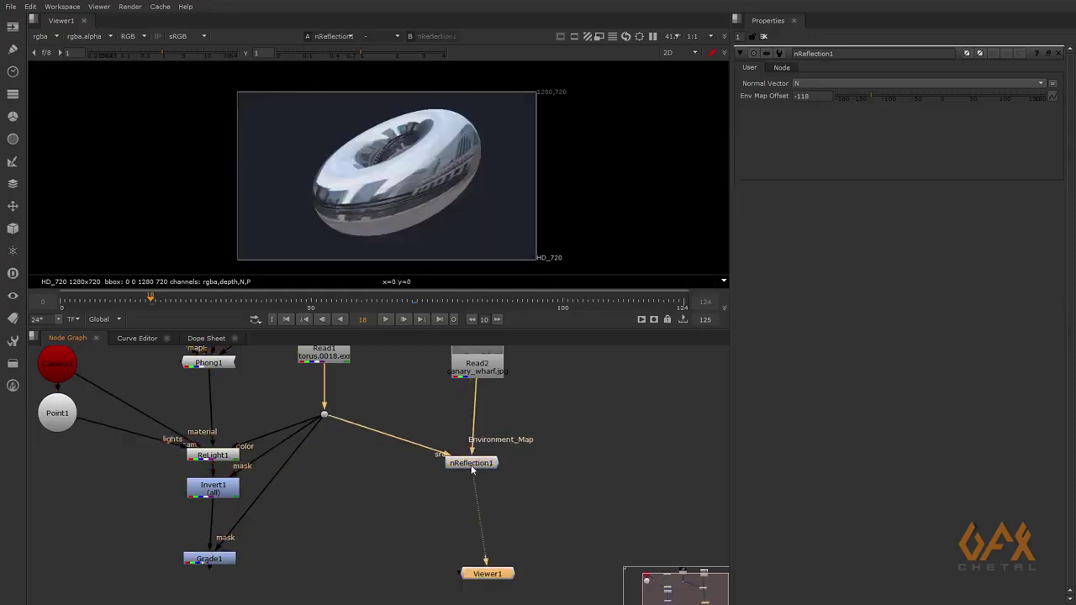
Add a Merge with nReflection1 as B and Grade1 as A, and set its operation to multiply.
{"action": "left_click", "coordinate": [410, 533]}
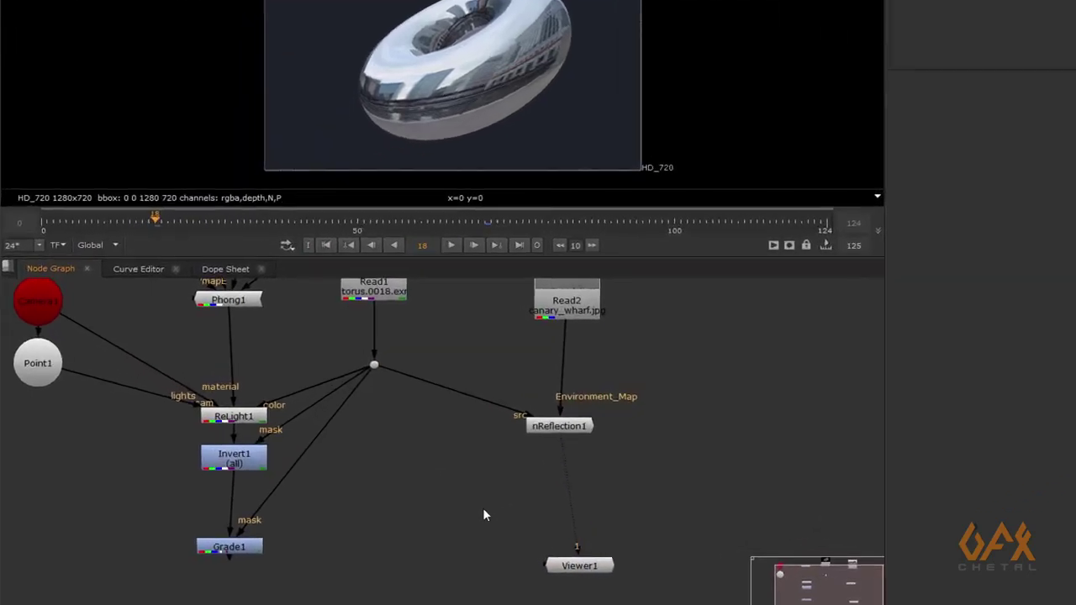
{"action": "key", "text": "m"}
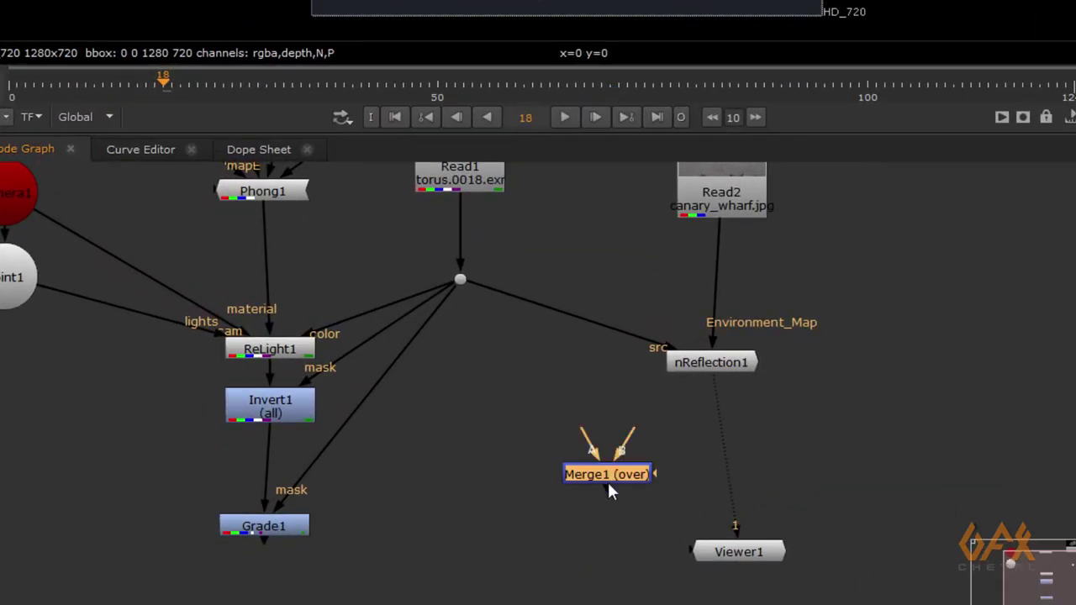
{"action": "left_click_drag", "start_coordinate": [628, 473], "coordinate": [703, 368]}
{"action": "left_click_drag", "start_coordinate": [625, 486], "coordinate": [687, 485]}
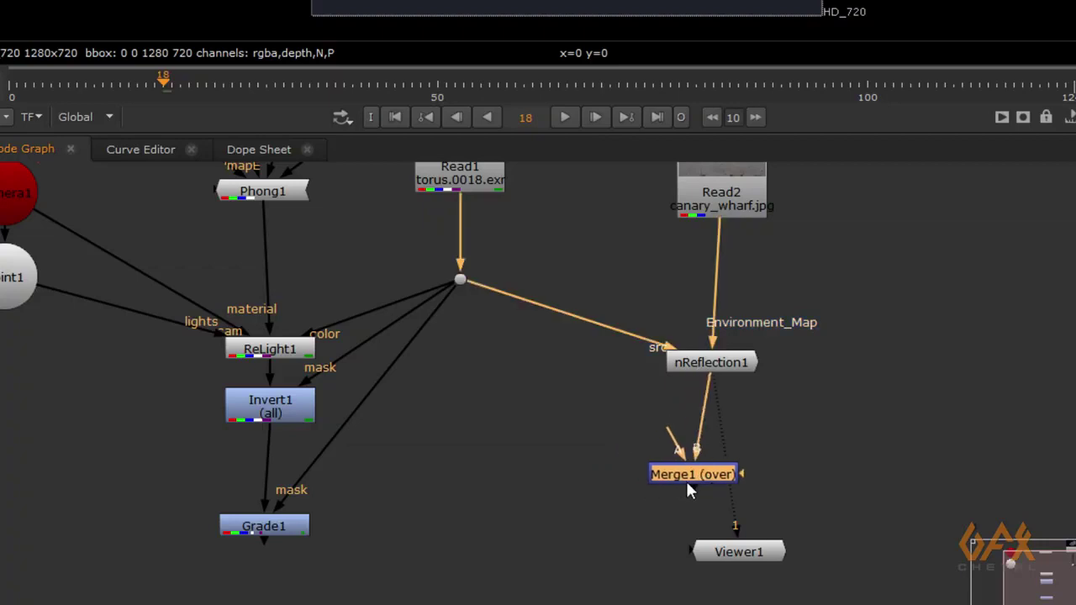
{"action": "left_click_drag", "start_coordinate": [674, 436], "coordinate": [273, 526]}
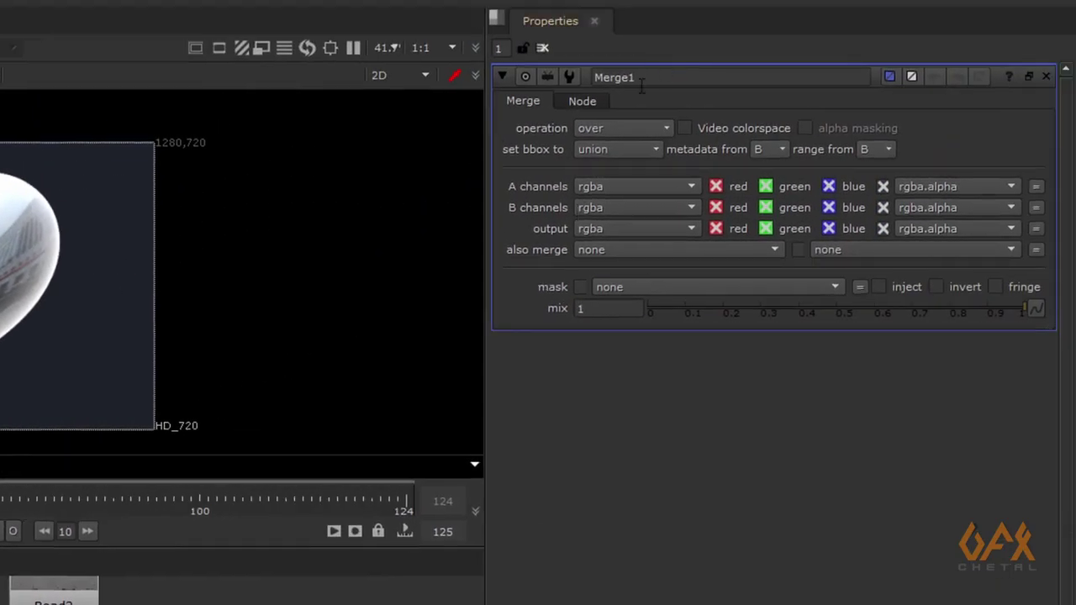
{"action": "left_click", "coordinate": [621, 129]}
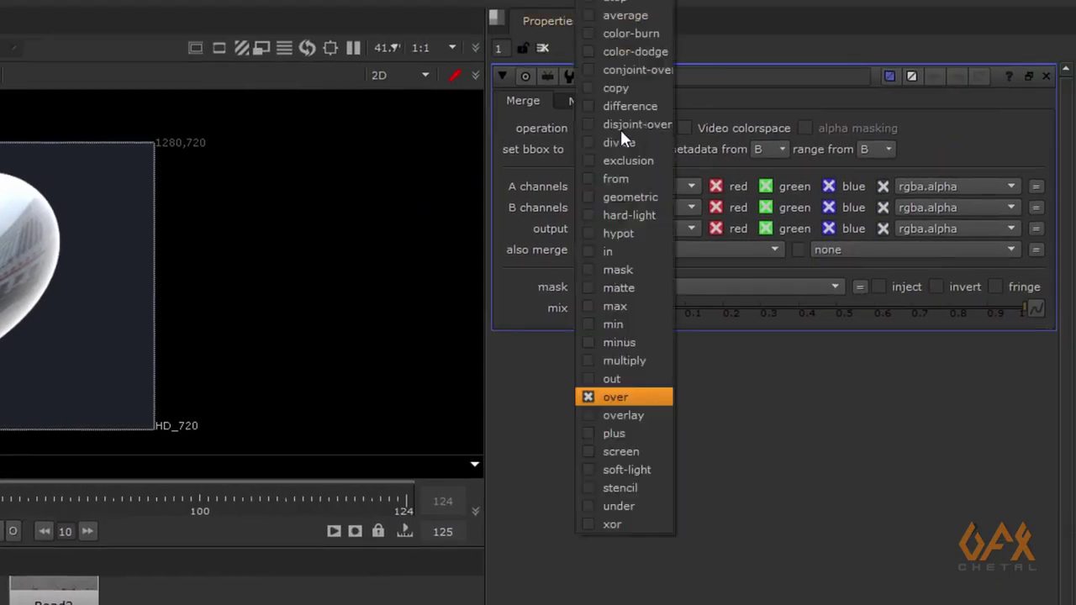
{"action": "left_click", "coordinate": [631, 356]}
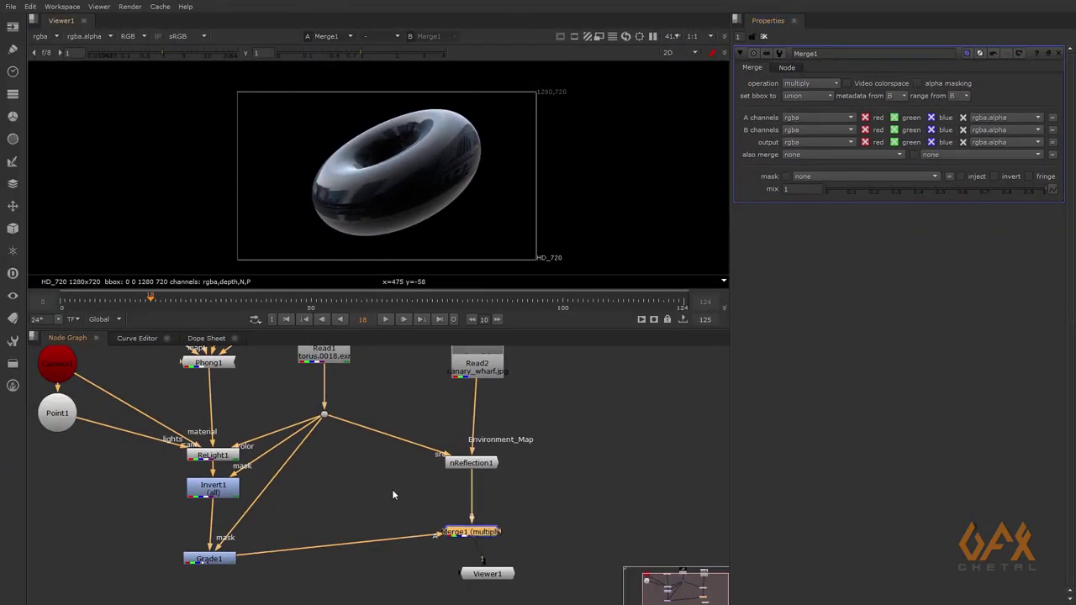
Add a second Merge beside Merge1, with the dot below Read1 as B and Merge1 as A.
{"action": "middle_click_drag", "start_coordinate": [392, 489], "coordinate": [504, 468]}
{"action": "scroll", "coordinate": [460, 524], "scroll_direction": "down", "scroll_amount": 2}
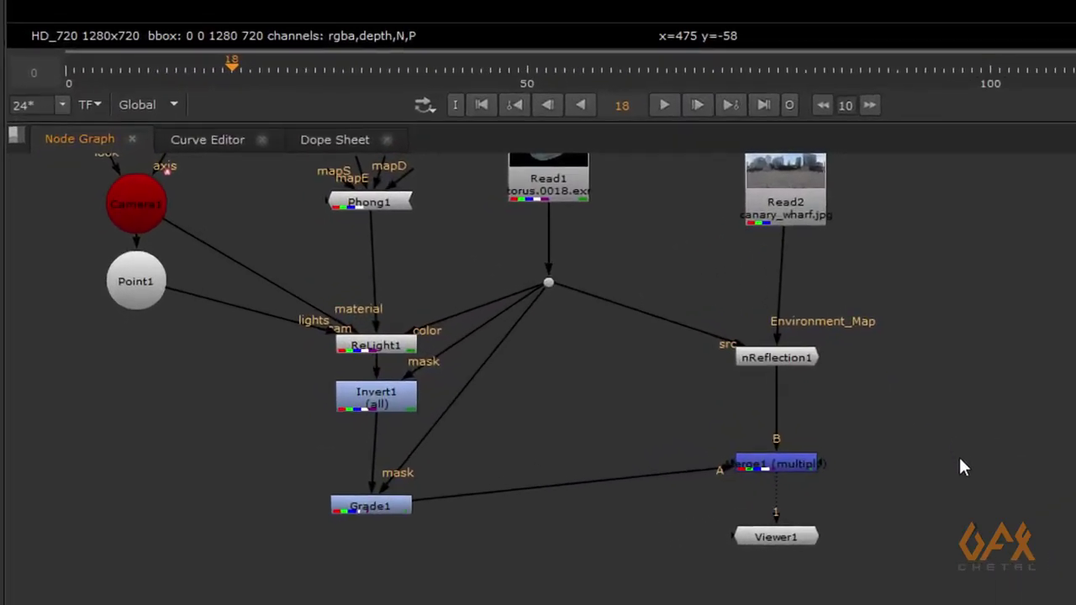
{"action": "key", "text": "m"}
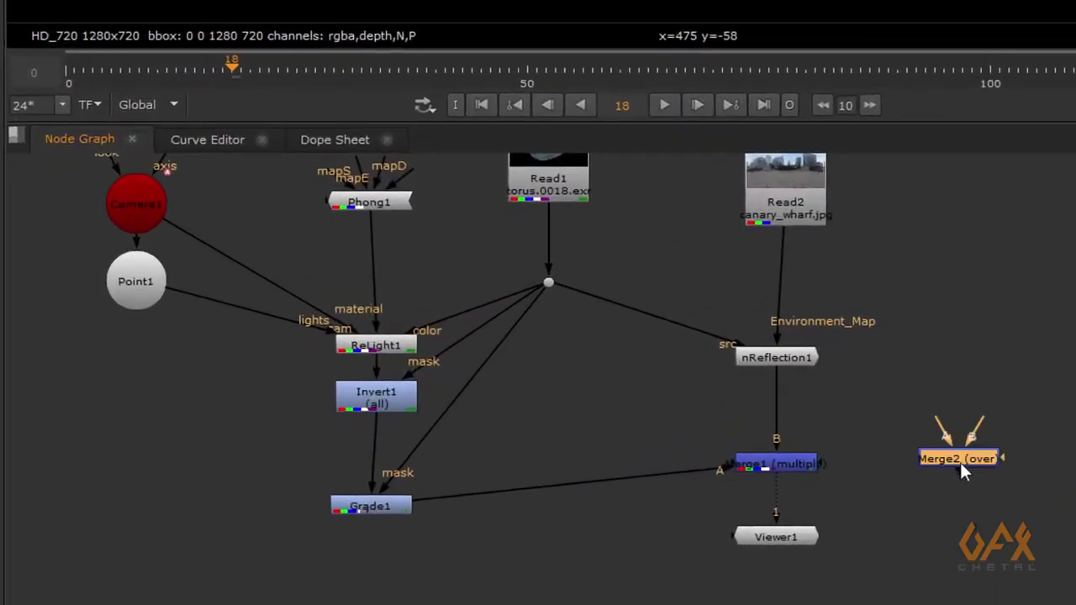
{"action": "left_click_drag", "start_coordinate": [962, 468], "coordinate": [551, 282]}
{"action": "scroll", "coordinate": [803, 494], "scroll_direction": "up", "scroll_amount": 2}
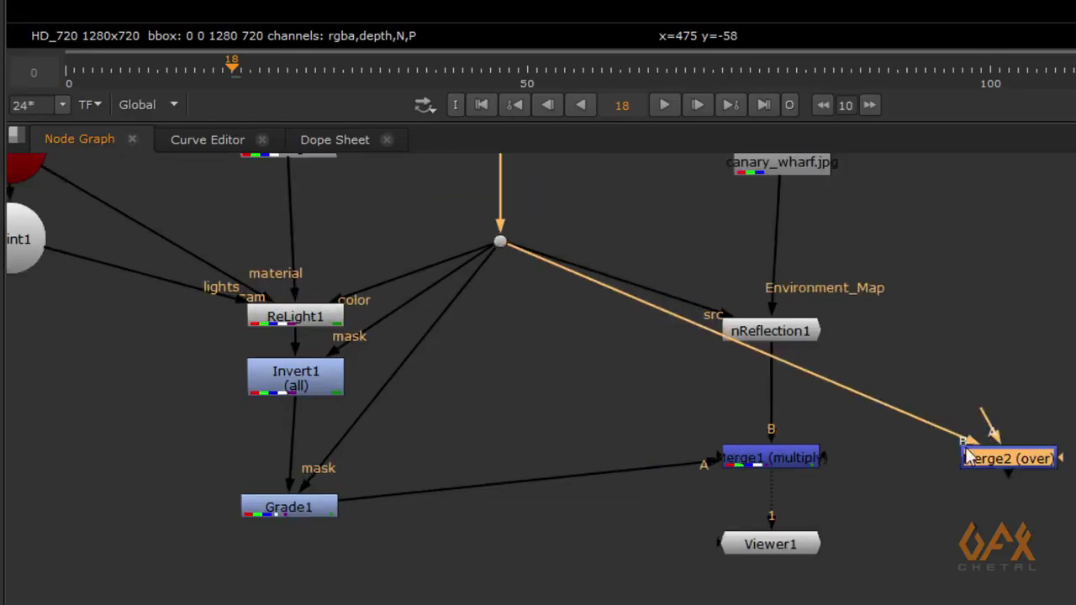
{"action": "left_click_drag", "start_coordinate": [992, 431], "coordinate": [782, 463]}
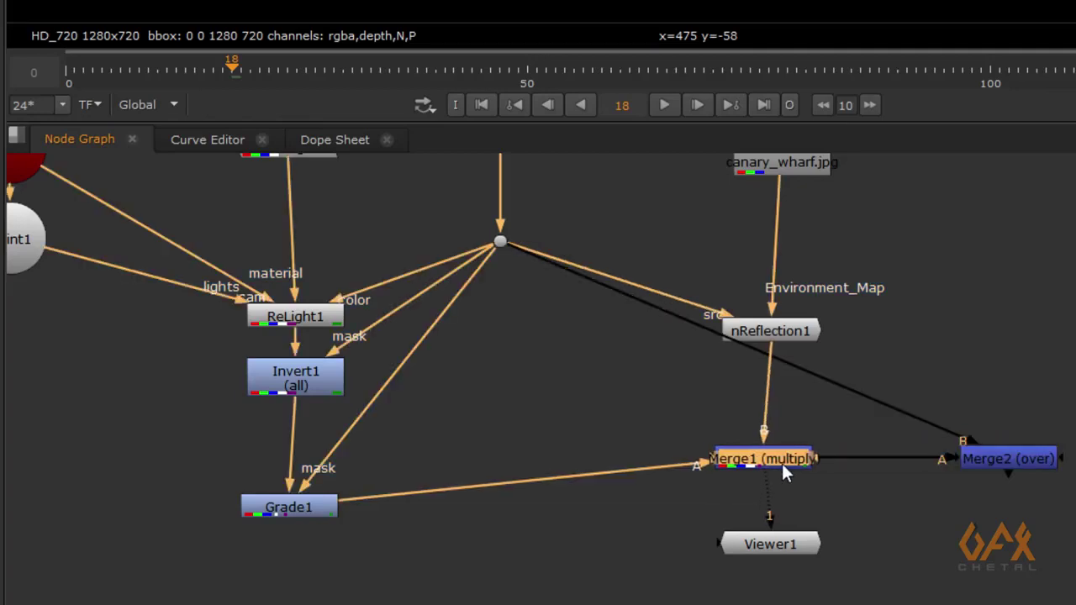
View Merge2 and set its operation to plus to add the masked reflection onto the original render.
{"action": "double_click", "coordinate": [994, 461]}
{"action": "key", "text": "1"}
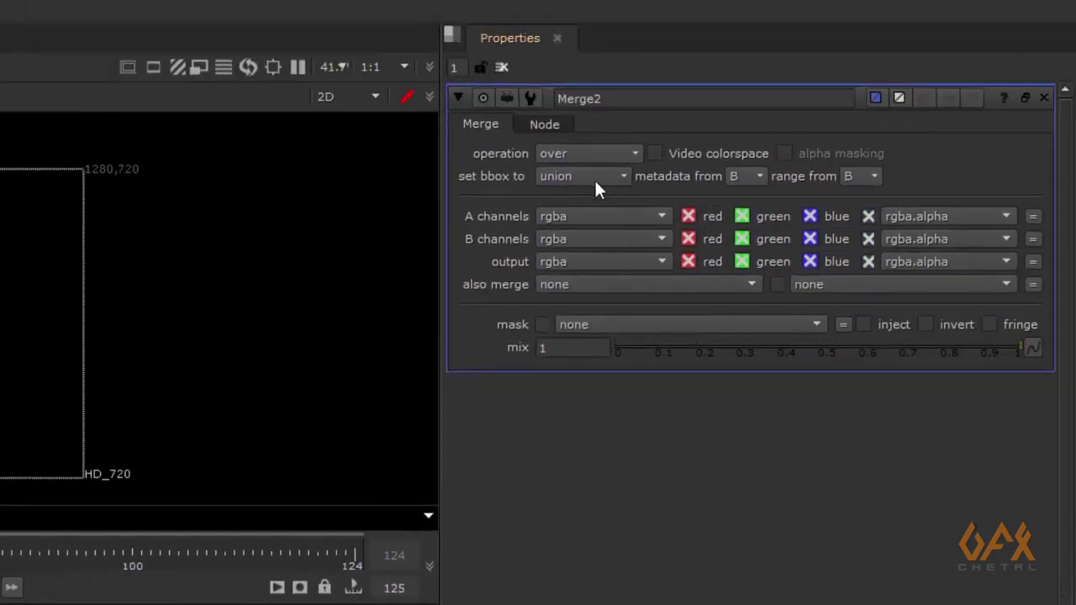
{"action": "left_click", "coordinate": [589, 153]}
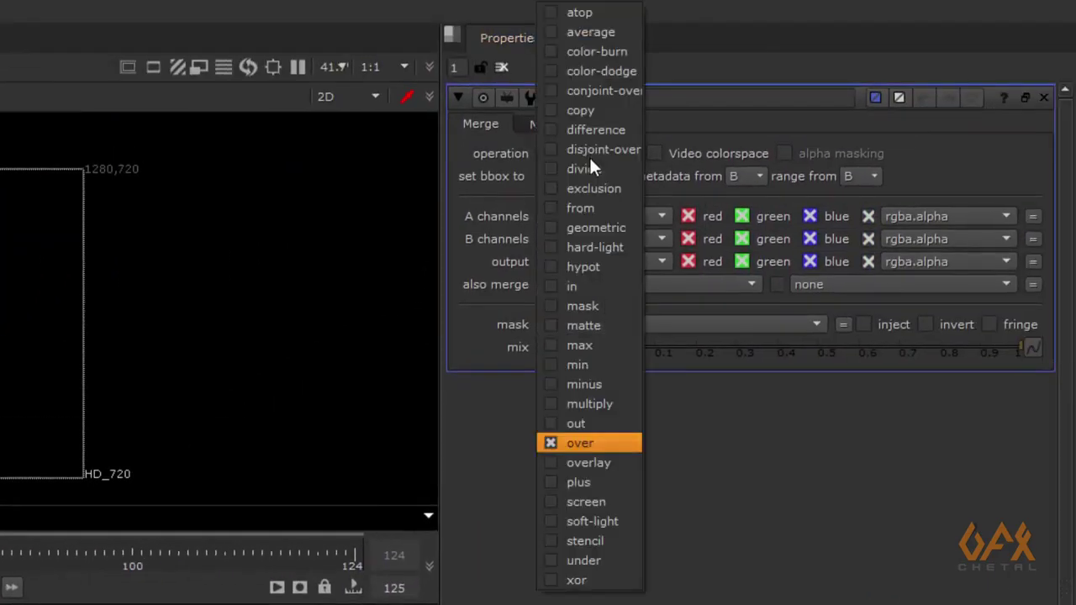
{"action": "left_click", "coordinate": [582, 481]}
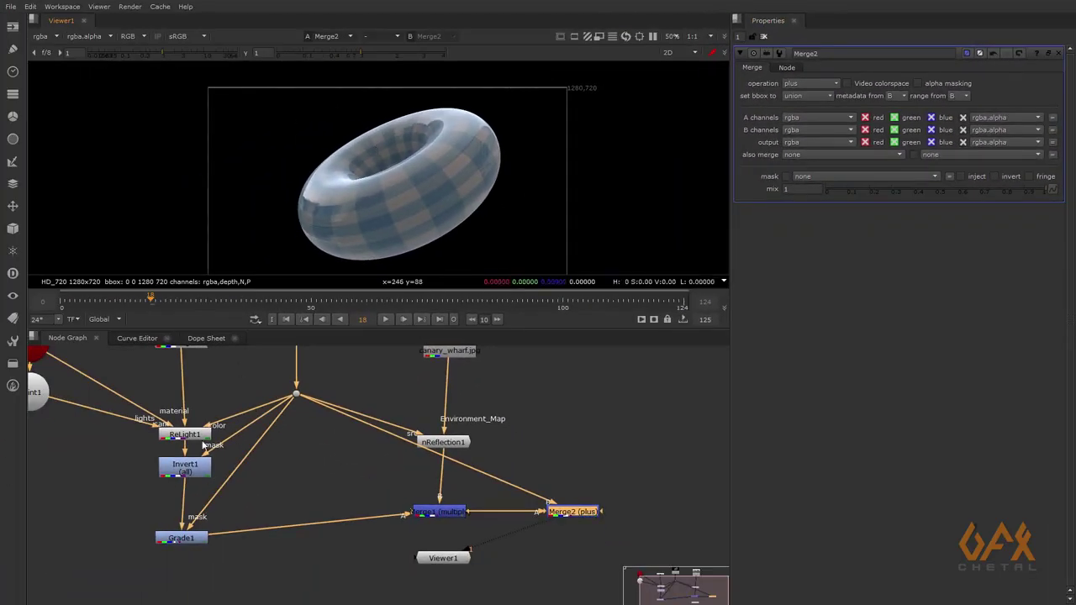
Set Grade1's gamma to 0.205 and whitepoint to 0.8 to refine the reflection falloff.
{"action": "double_click", "coordinate": [185, 537]}
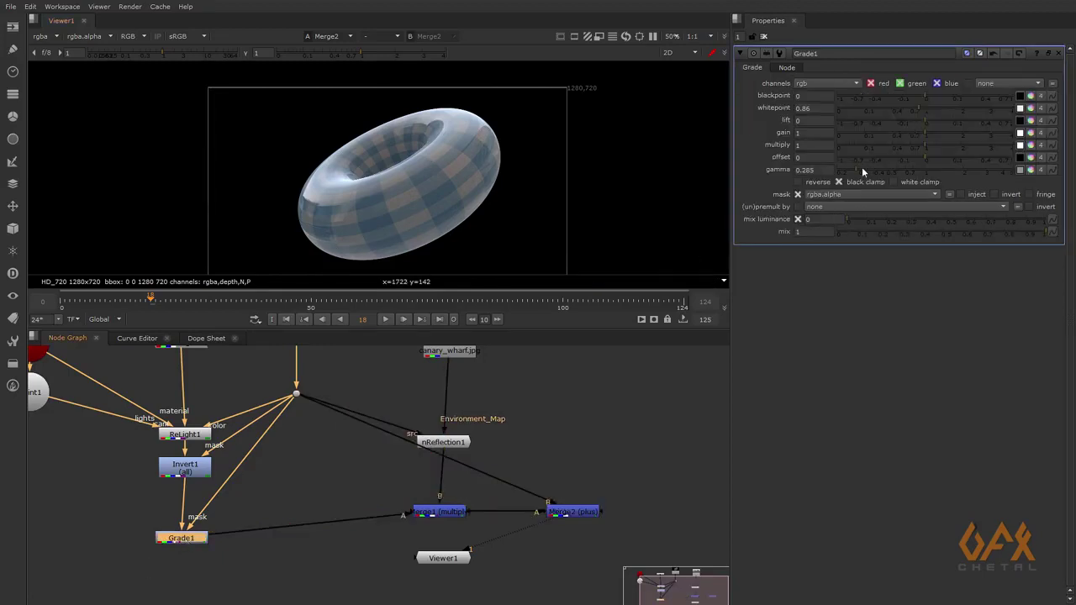
{"action": "left_click_drag", "start_coordinate": [858, 174], "coordinate": [838, 179]}
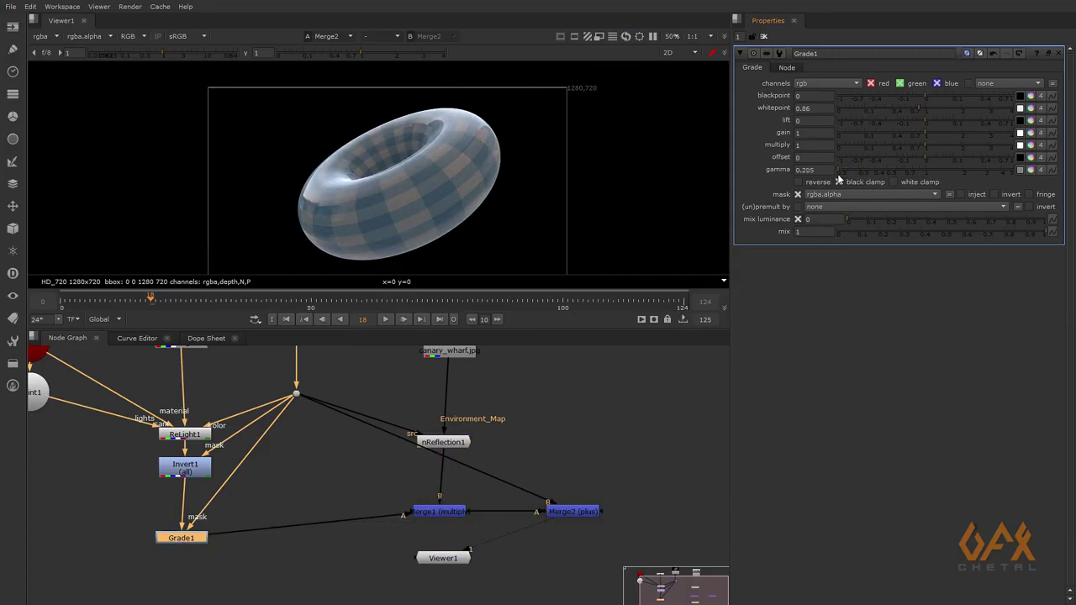
{"action": "left_click", "coordinate": [915, 108]}
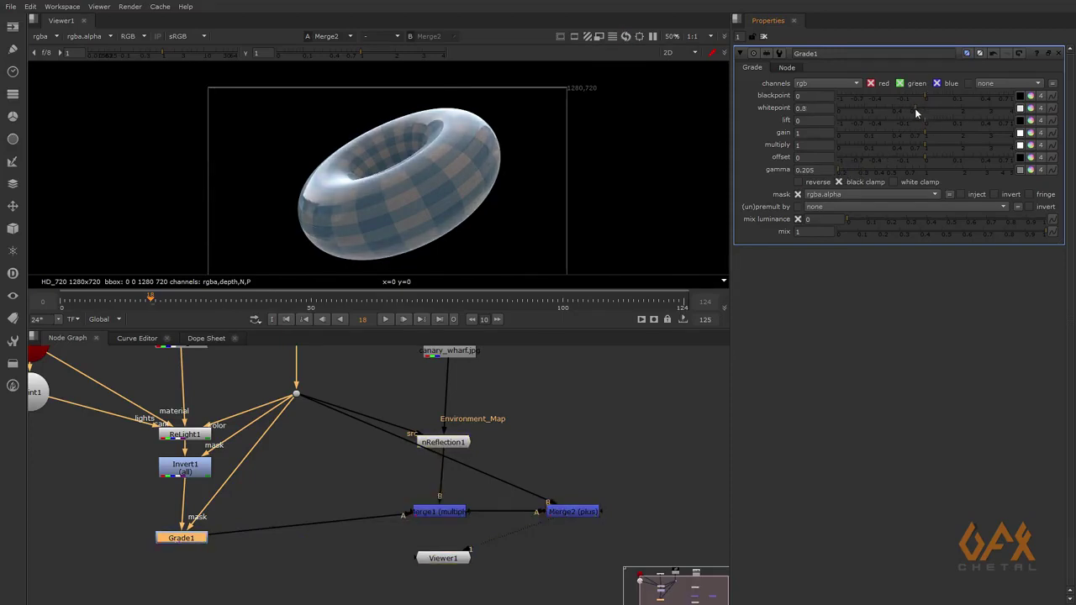
Scrub through the timeline to frame 110 to check the Fresnel reflection on the rotating torus.
{"action": "left_click", "coordinate": [71, 301]}
{"action": "left_click_drag", "start_coordinate": [71, 301], "coordinate": [616, 310]}
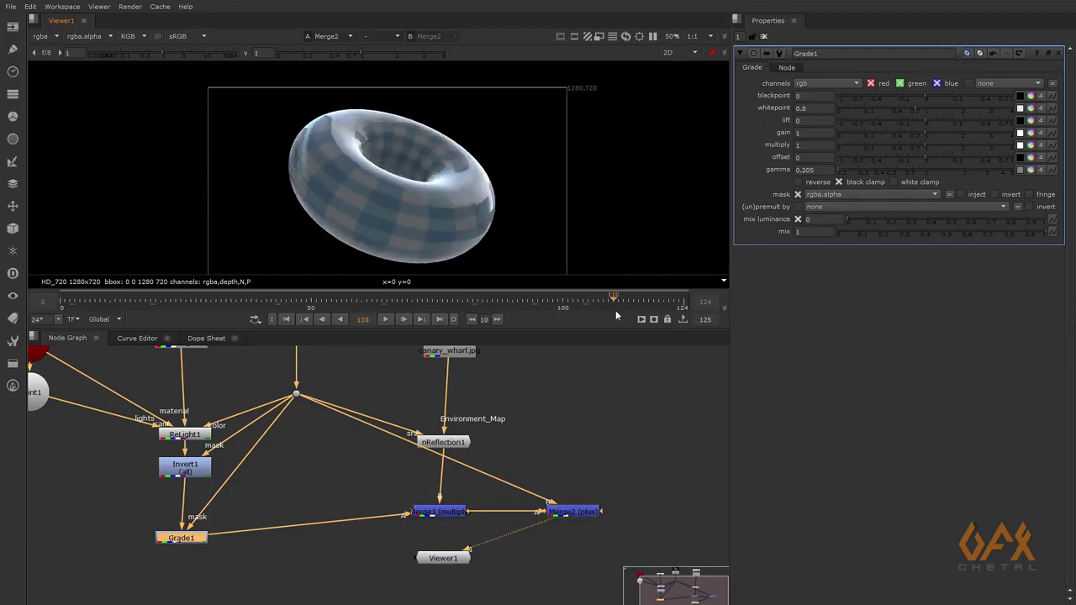
{"action": "scroll", "coordinate": [324, 176], "scroll_direction": "down", "scroll_amount": 1}
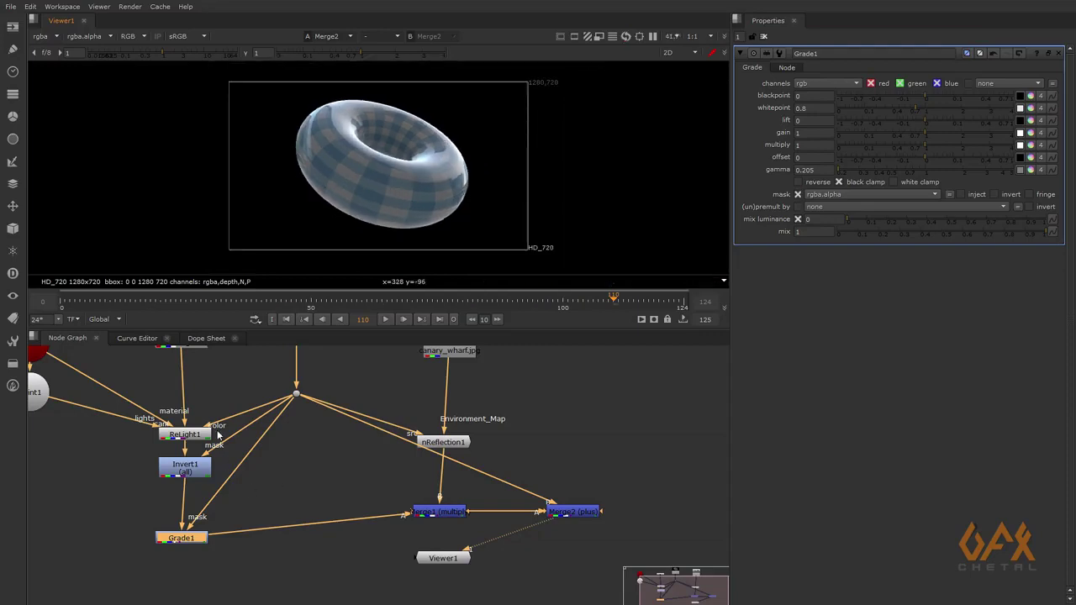
Replace Read2's environment image with small_hangar_01.jpg from the pana folder.
{"action": "middle_click_drag", "start_coordinate": [234, 412], "coordinate": [301, 370]}
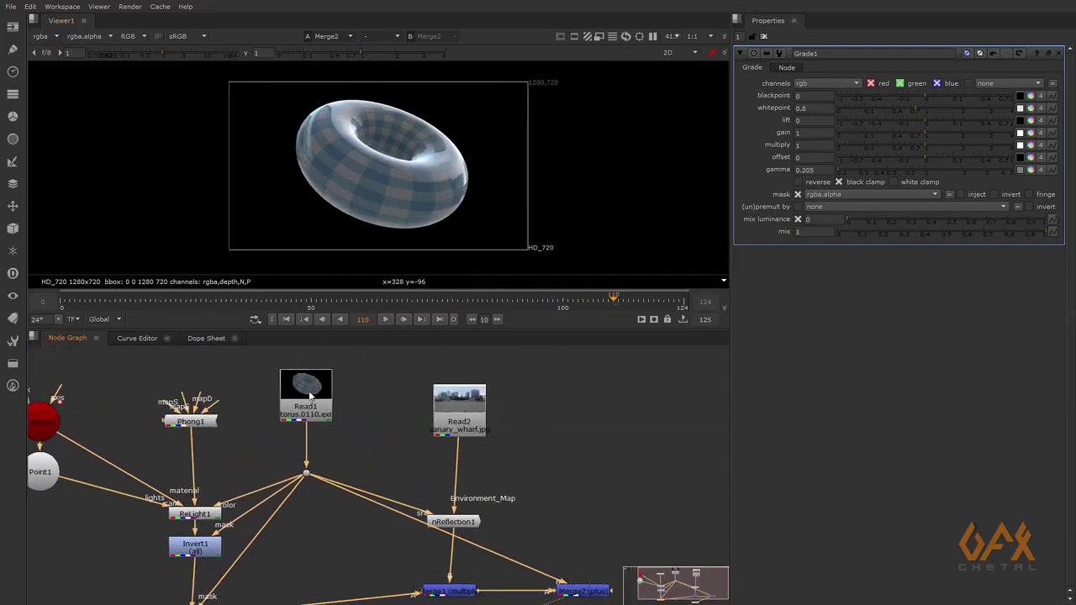
{"action": "left_click", "coordinate": [462, 410]}
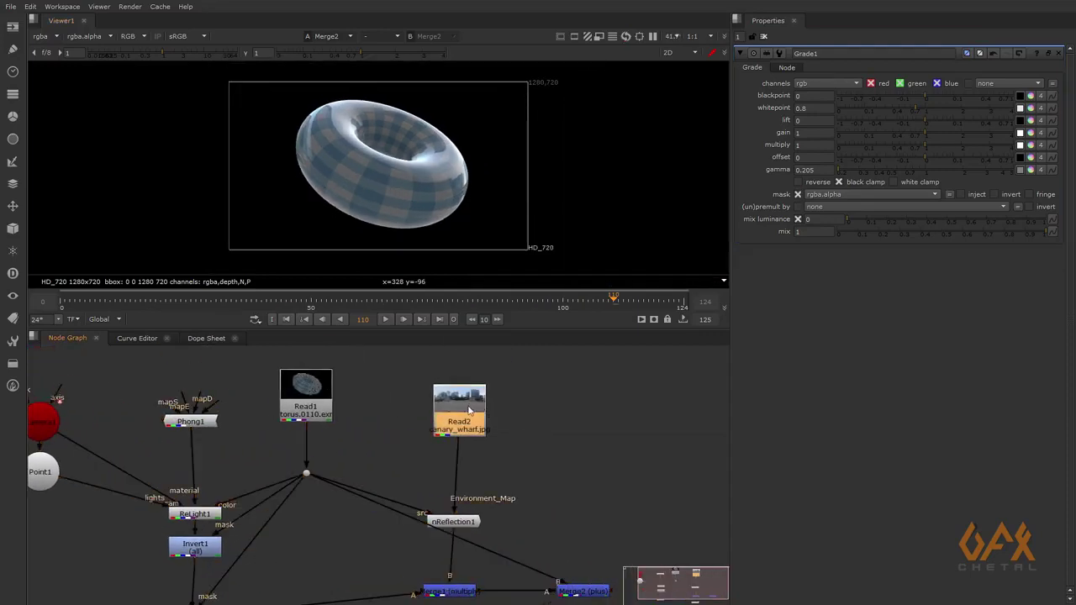
{"action": "double_click", "coordinate": [468, 410]}
{"action": "left_click", "coordinate": [1053, 85]}
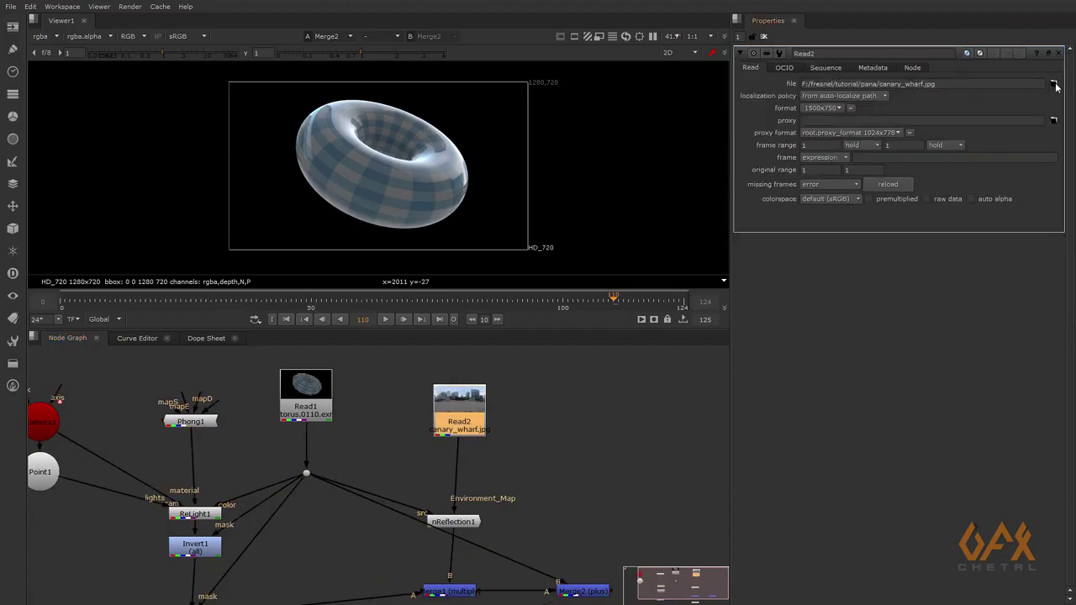
{"action": "left_click", "coordinate": [466, 190]}
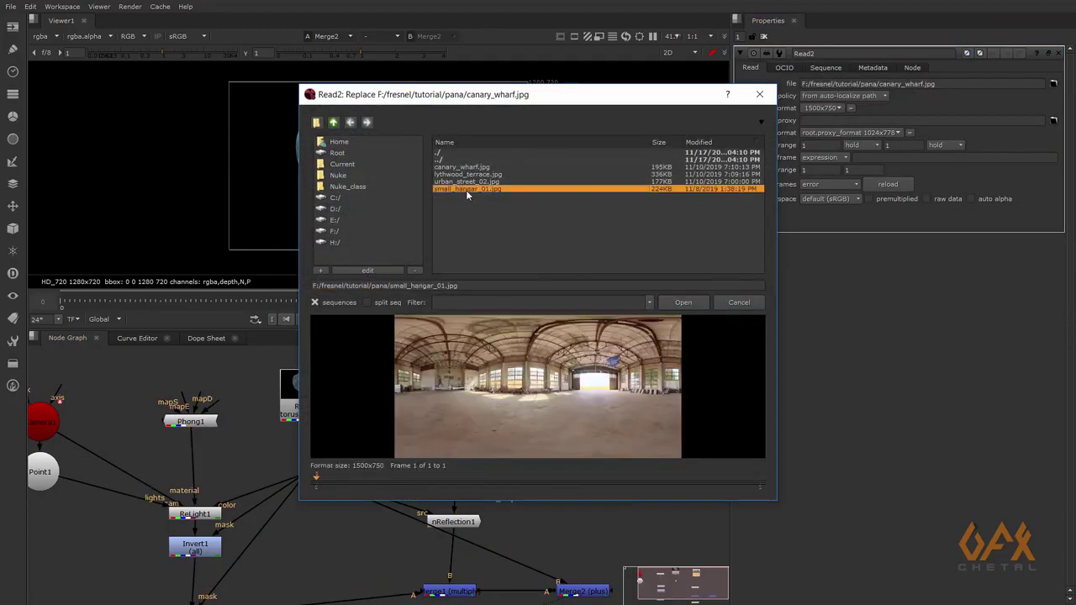
{"action": "left_click", "coordinate": [683, 302]}
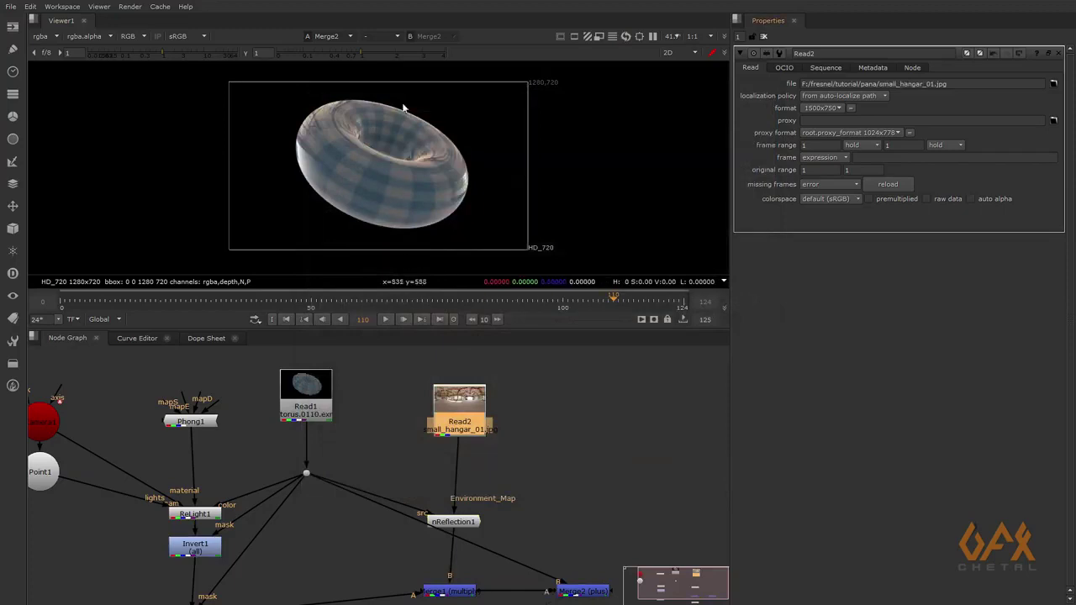
Replace Read1's torus sequence with cloth360_fresv02.####.exr from the cloth360_fresv02 folder and view Read1.
{"action": "double_click", "coordinate": [308, 405]}
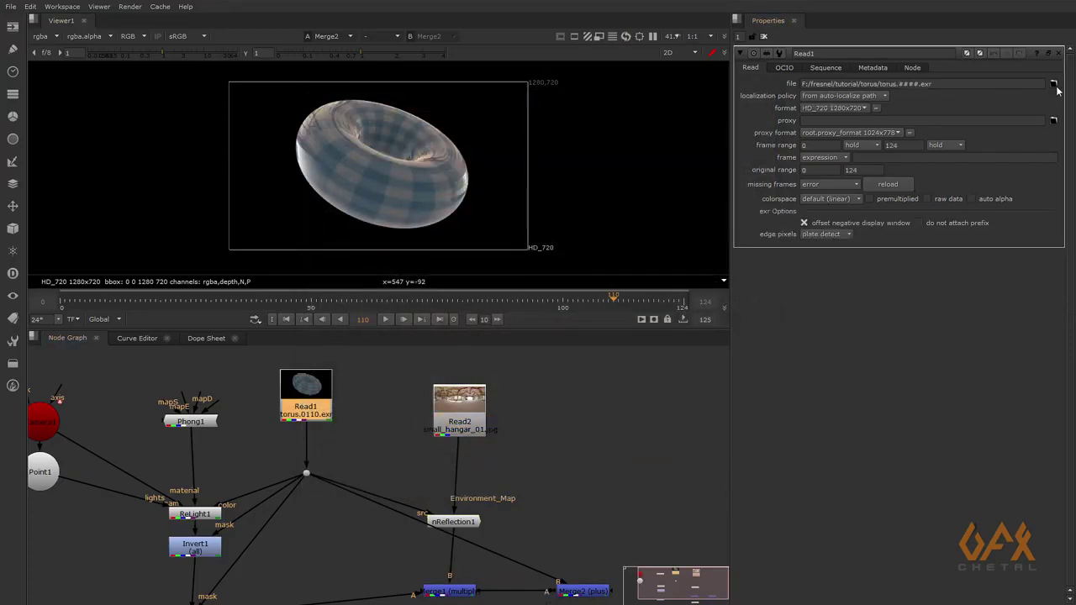
{"action": "left_click", "coordinate": [1053, 84]}
{"action": "left_click", "coordinate": [334, 123]}
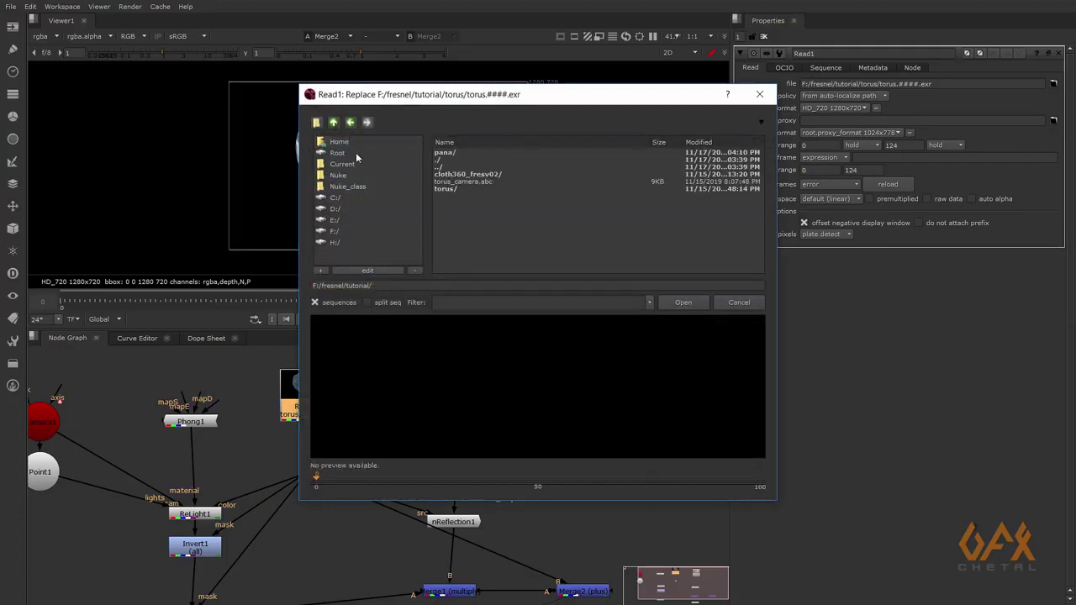
{"action": "double_click", "coordinate": [472, 174]}
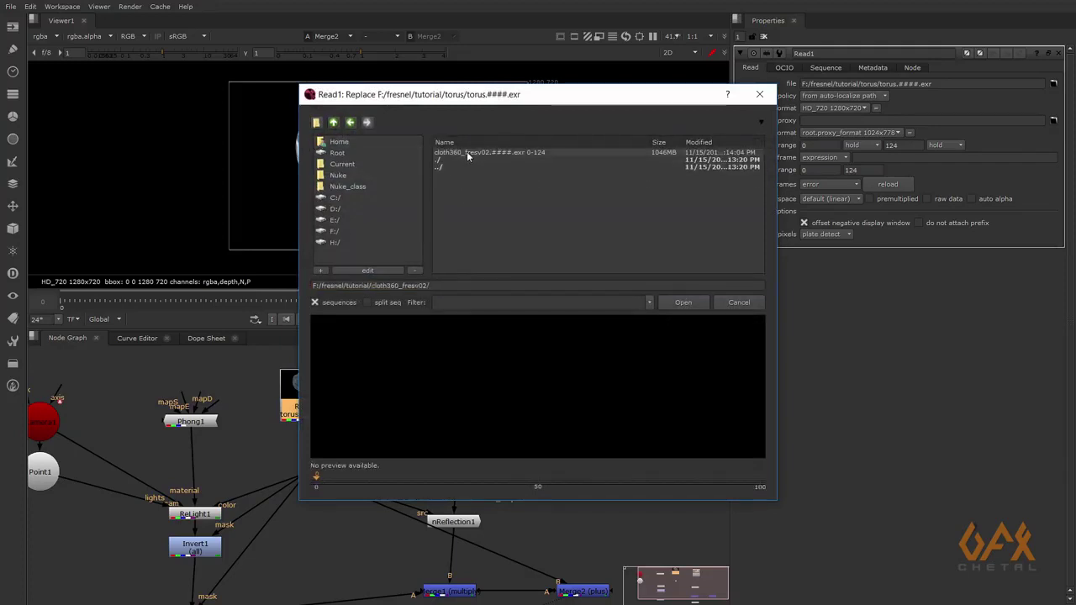
{"action": "left_click", "coordinate": [477, 153]}
{"action": "left_click", "coordinate": [683, 302]}
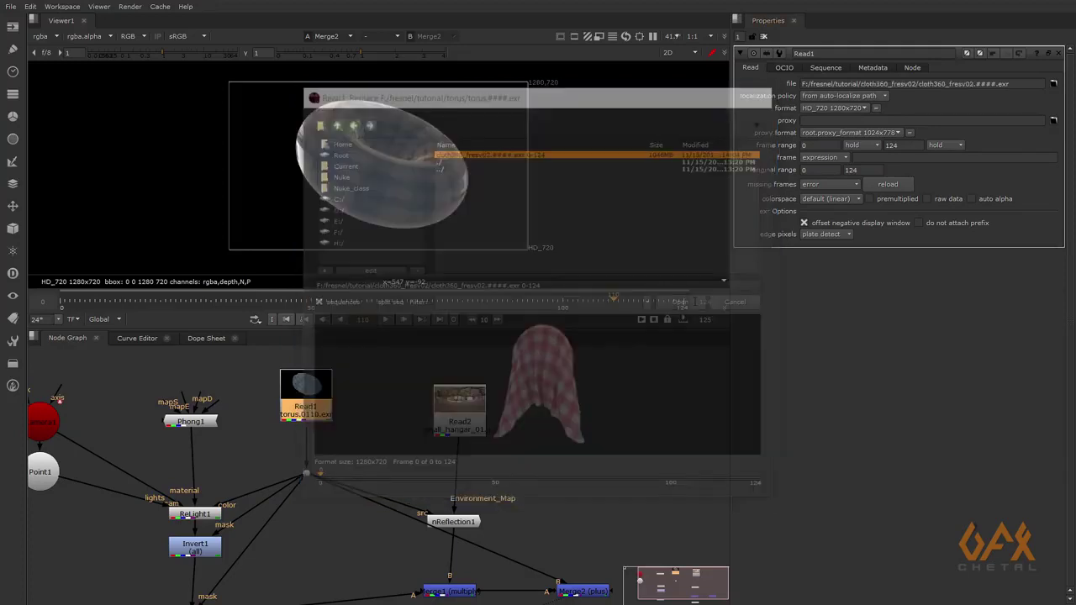
{"action": "key", "text": "1"}
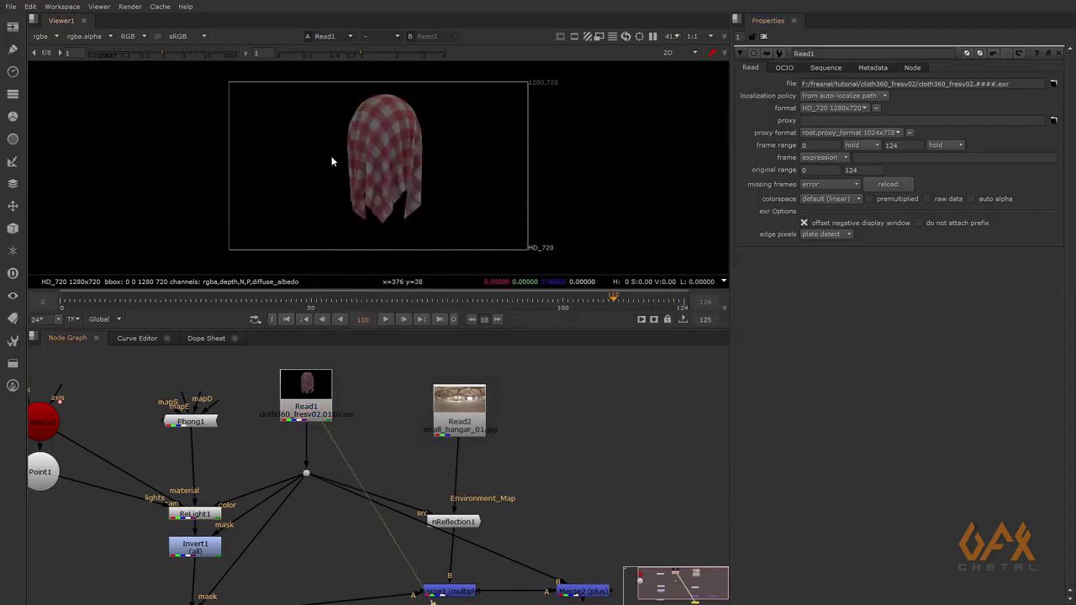
Inspect the cloth render's N, diffuse_albedo and P layers in the viewer, and return to rgba.
{"action": "scroll", "coordinate": [396, 146], "scroll_direction": "up", "scroll_amount": 1}
{"action": "middle_click_drag", "start_coordinate": [369, 443], "coordinate": [439, 423]}
{"action": "left_click", "coordinate": [306, 400]}
{"action": "left_click", "coordinate": [42, 36]}
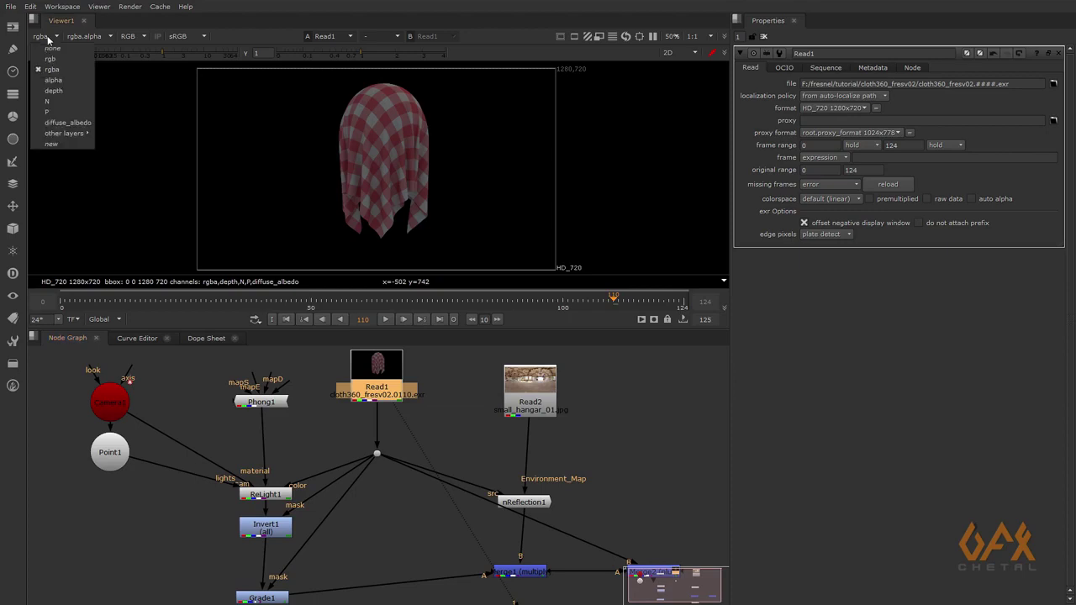
{"action": "left_click", "coordinate": [50, 85]}
{"action": "left_click", "coordinate": [47, 37]}
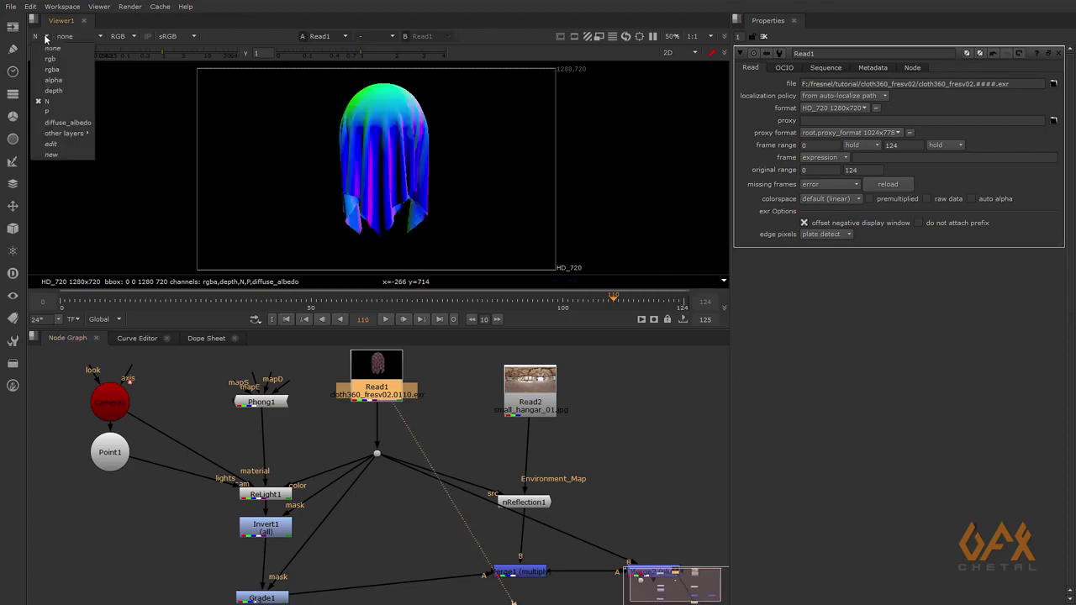
{"action": "left_click", "coordinate": [51, 116]}
{"action": "left_click", "coordinate": [42, 36]}
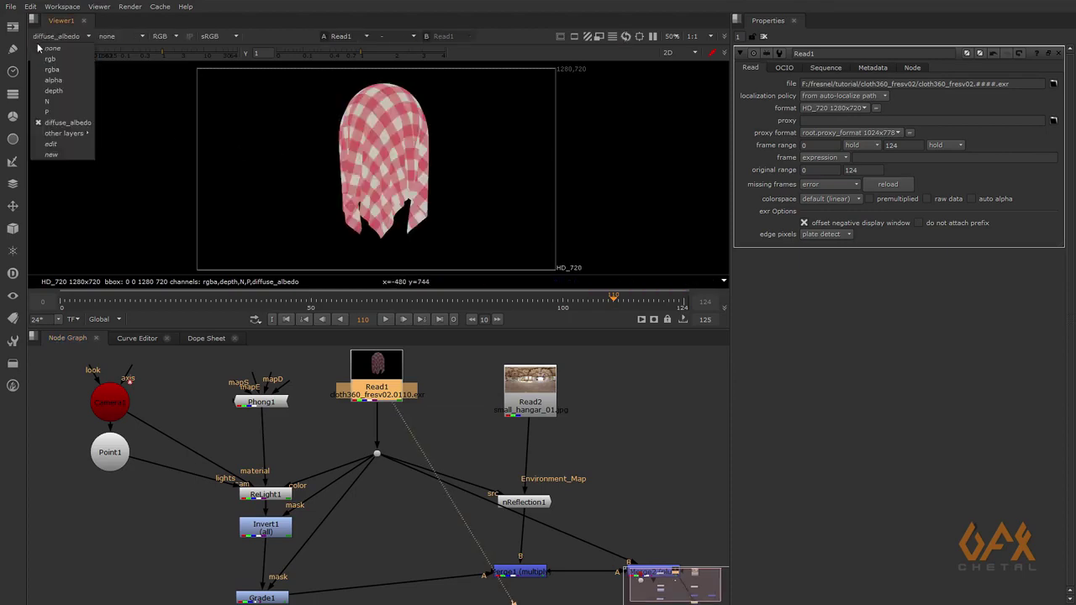
{"action": "left_click", "coordinate": [50, 102]}
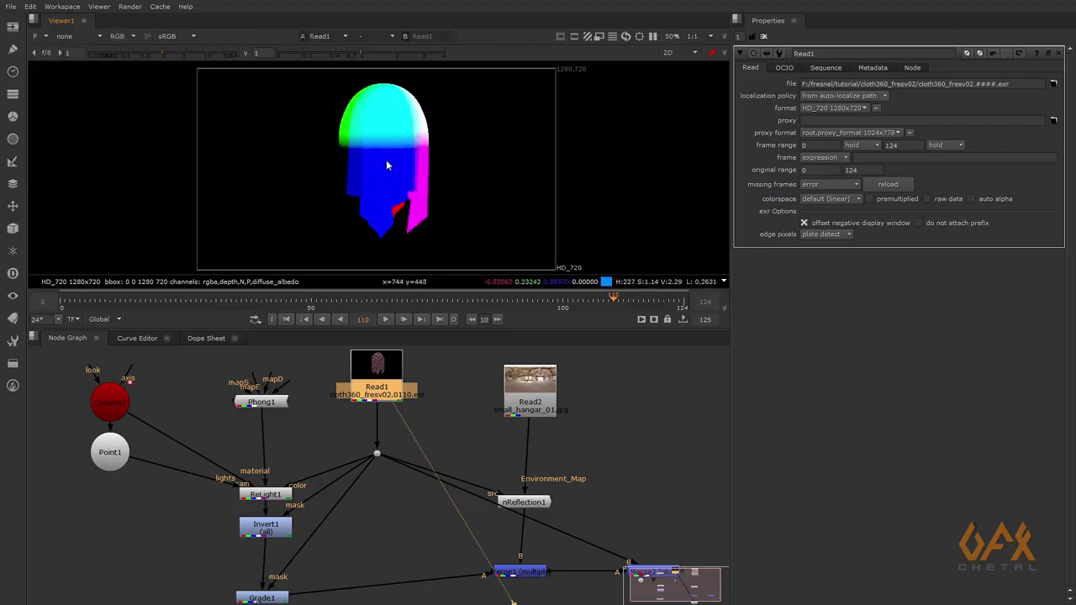
{"action": "left_click", "coordinate": [42, 36]}
{"action": "left_click", "coordinate": [50, 65]}
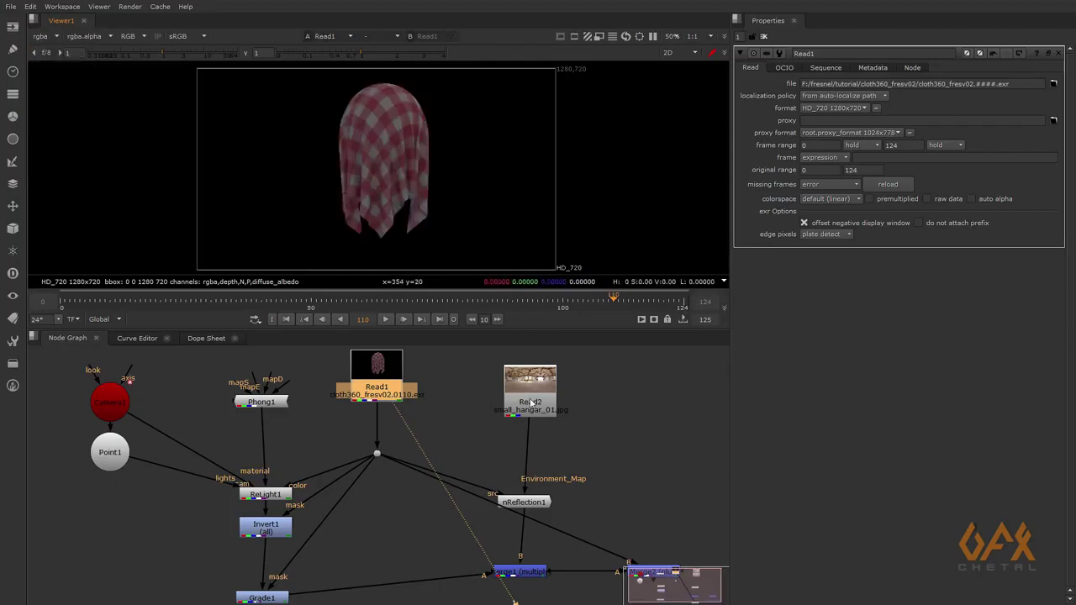
View nReflection1 to examine the hangar reflection on the cloth.
{"action": "middle_click_drag", "start_coordinate": [409, 474], "coordinate": [371, 451]}
{"action": "left_click", "coordinate": [486, 479]}
{"action": "key", "text": "1"}
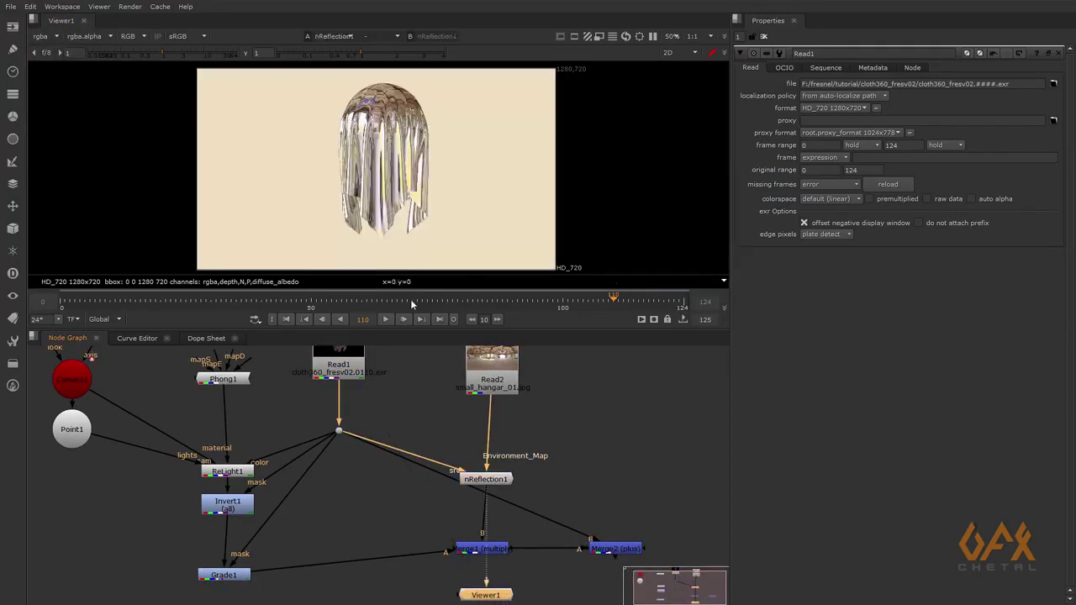
View Grade1 and go to frame 7 to examine the Fresnel falloff on the cloth.
{"action": "scroll", "coordinate": [232, 482], "scroll_direction": "up", "scroll_amount": 2}
{"action": "middle_click_drag", "start_coordinate": [232, 481], "coordinate": [343, 473]}
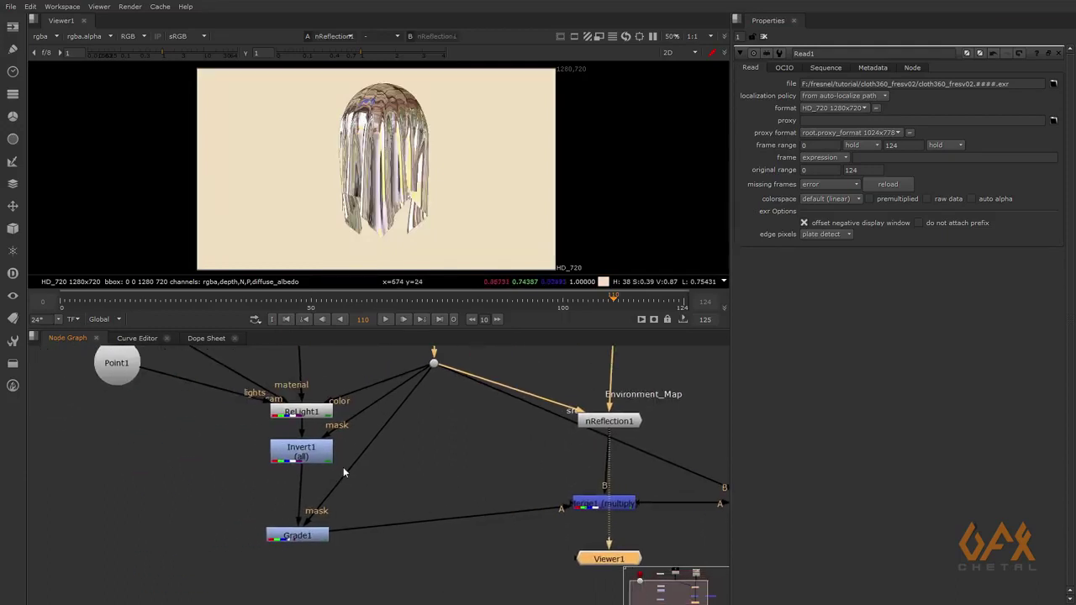
{"action": "left_click", "coordinate": [296, 534]}
{"action": "key", "text": "1"}
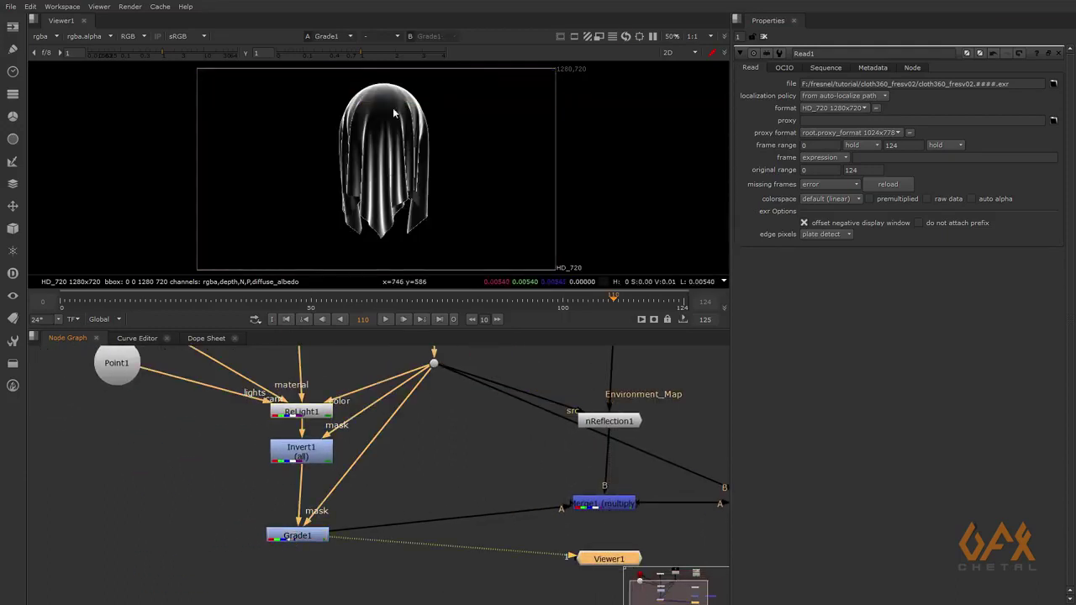
{"action": "scroll", "coordinate": [394, 178], "scroll_direction": "down", "scroll_amount": 3}
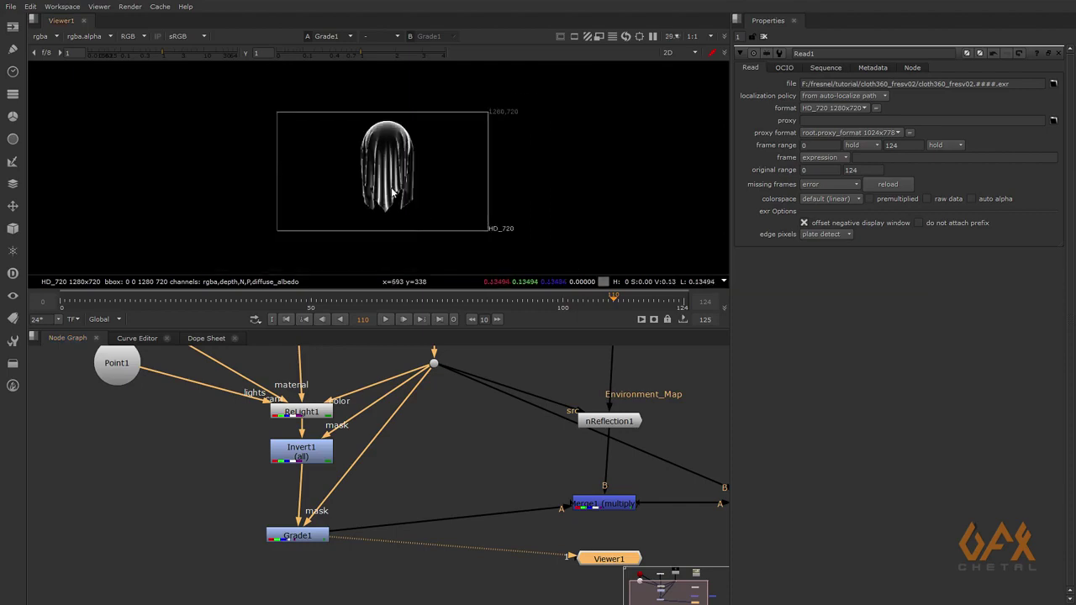
{"action": "middle_click_drag", "start_coordinate": [394, 178], "coordinate": [395, 237]}
{"action": "left_click", "coordinate": [94, 300]}
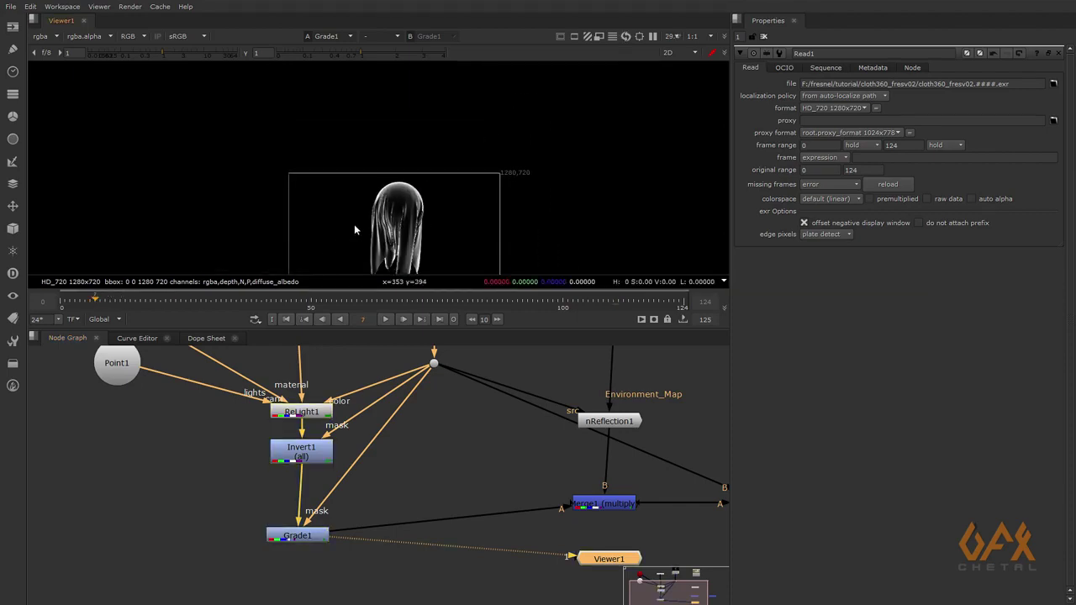
{"action": "scroll", "coordinate": [416, 211], "scroll_direction": "up", "scroll_amount": 3}
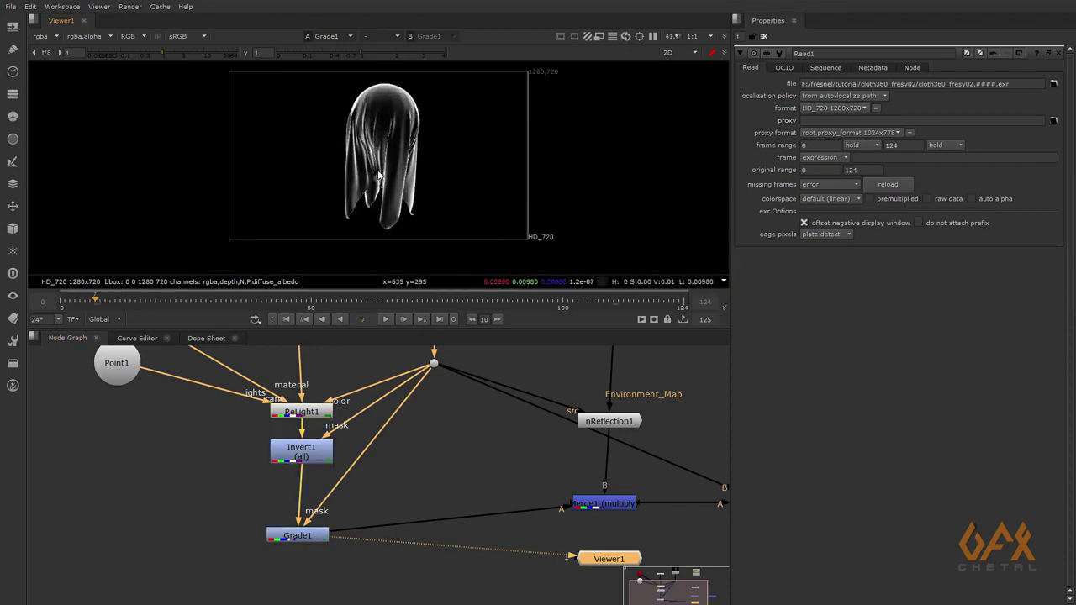
View Merge1 and examine the masked reflection along the cloth's folds up close.
{"action": "left_click", "coordinate": [607, 503]}
{"action": "key", "text": "1"}
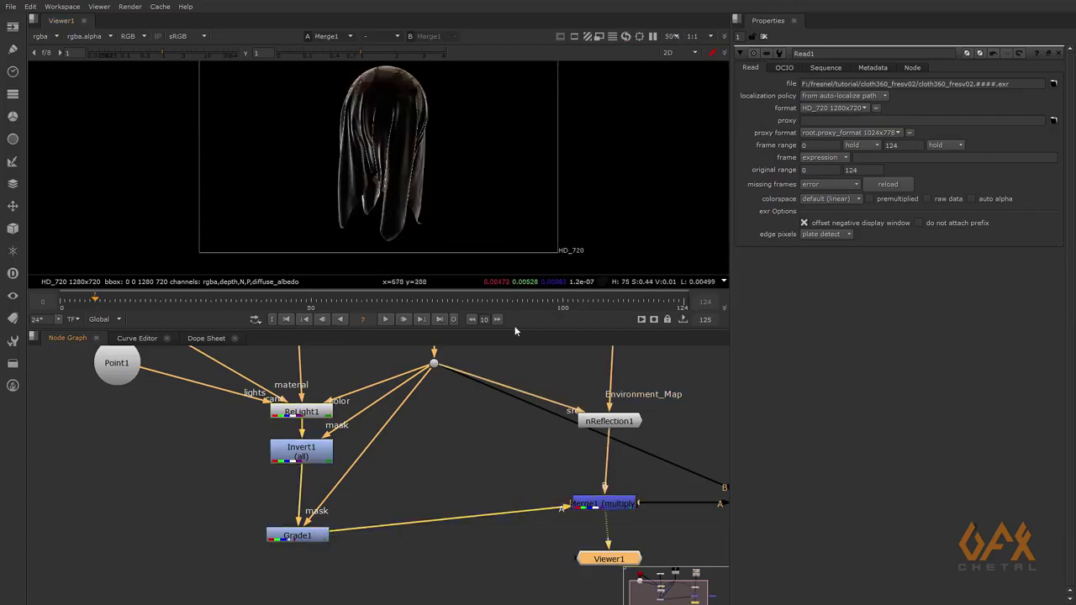
{"action": "middle_click_drag", "start_coordinate": [448, 493], "coordinate": [192, 496]}
{"action": "left_click", "coordinate": [498, 502]}
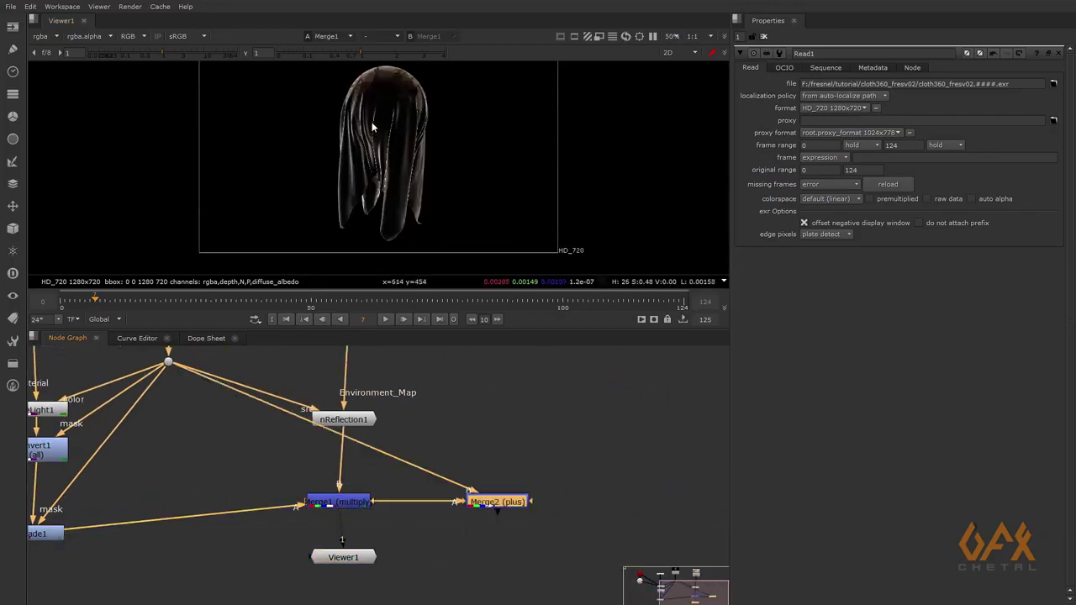
{"action": "scroll", "coordinate": [385, 130], "scroll_direction": "up", "scroll_amount": 2}
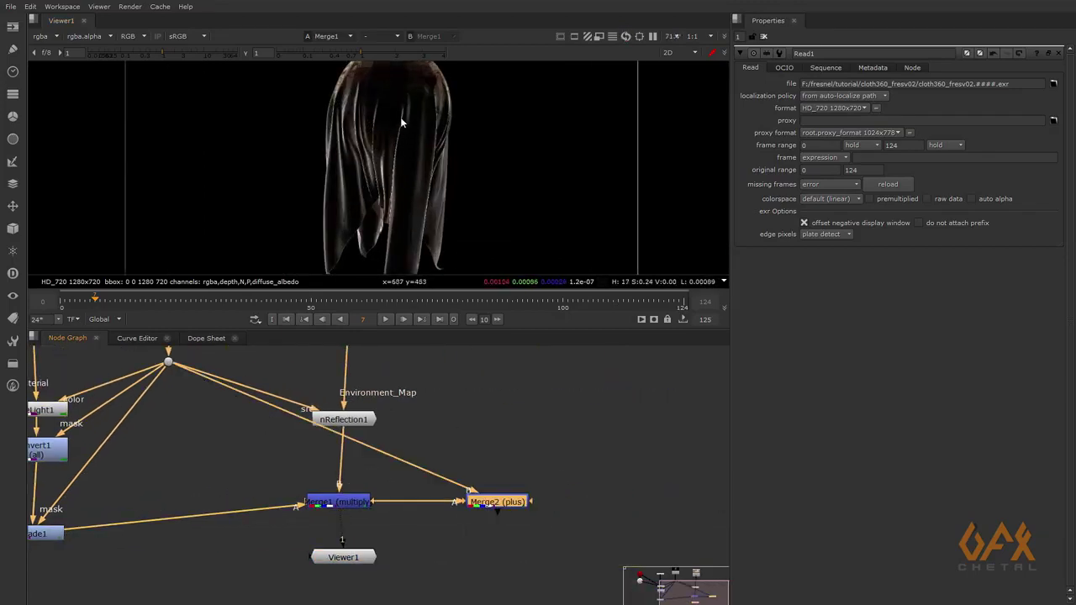
{"action": "middle_click_drag", "start_coordinate": [401, 126], "coordinate": [475, 126]}
{"action": "scroll", "coordinate": [458, 205], "scroll_direction": "down", "scroll_amount": 1}
Insert a Blur node between Invert1 and Grade1 and set its size to 6.
{"action": "middle_click_drag", "start_coordinate": [102, 496], "coordinate": [399, 494]}
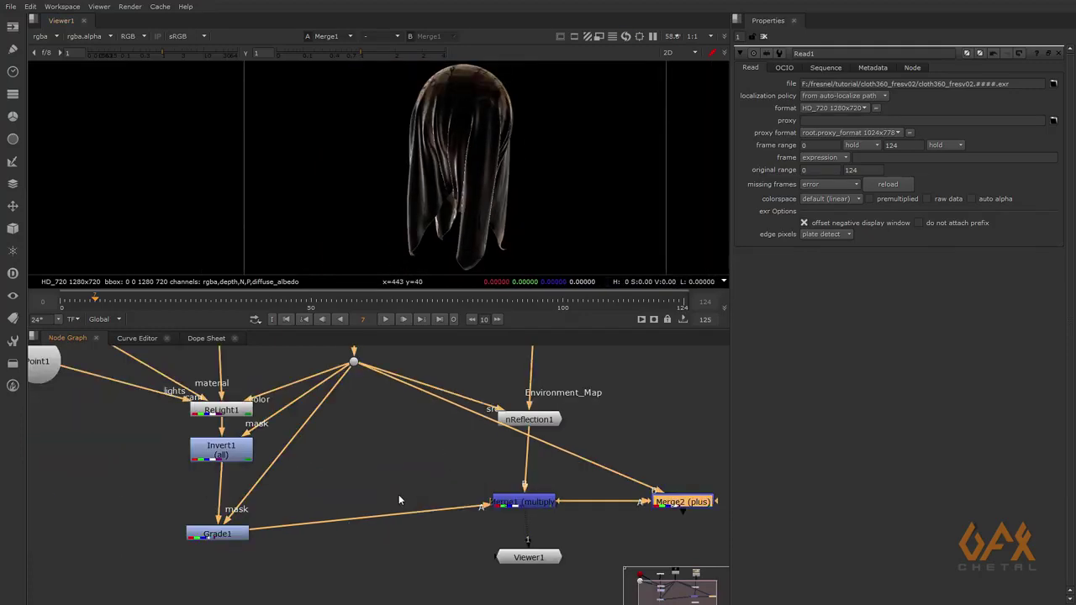
{"action": "left_click", "coordinate": [313, 454]}
{"action": "left_click_drag", "start_coordinate": [314, 454], "coordinate": [328, 480]}
{"action": "key", "text": "b"}
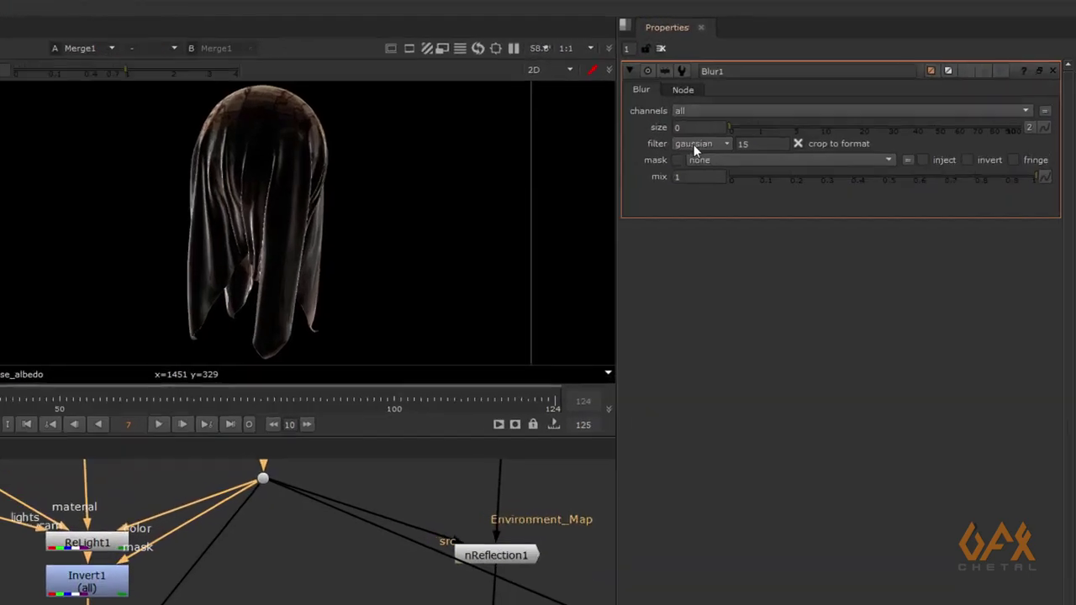
{"action": "left_click", "coordinate": [687, 127]}
{"action": "type", "text": "6"}
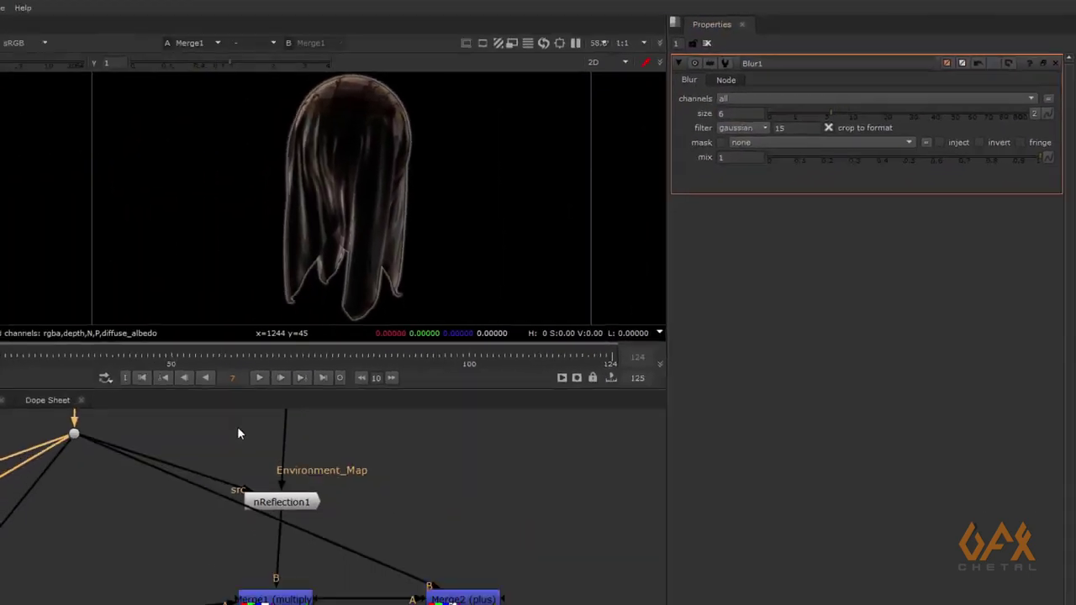
View Merge2 and connect its mask input to the dot below Read1.
{"action": "left_click", "coordinate": [553, 504]}
{"action": "key", "text": "1"}
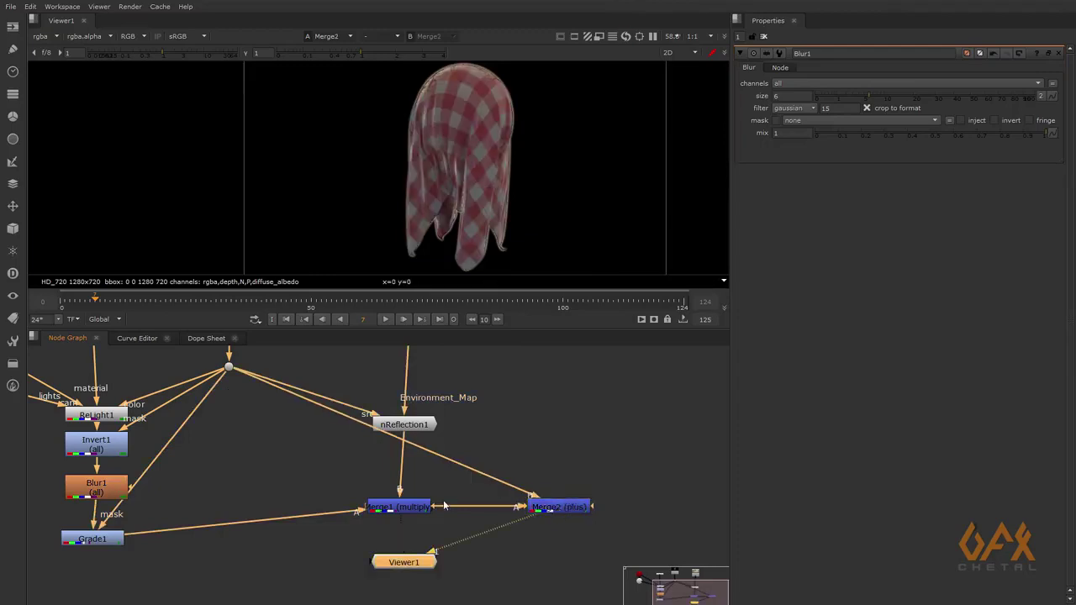
{"action": "middle_click_drag", "start_coordinate": [356, 485], "coordinate": [404, 525]}
{"action": "middle_click_drag", "start_coordinate": [555, 519], "coordinate": [496, 544]}
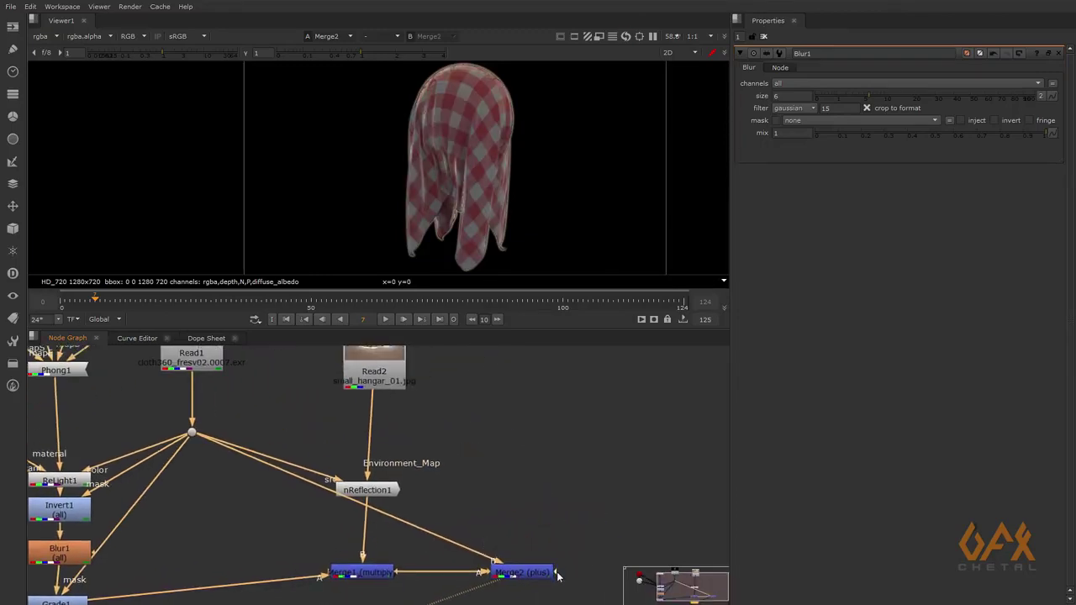
{"action": "left_click_drag", "start_coordinate": [555, 573], "coordinate": [191, 434]}
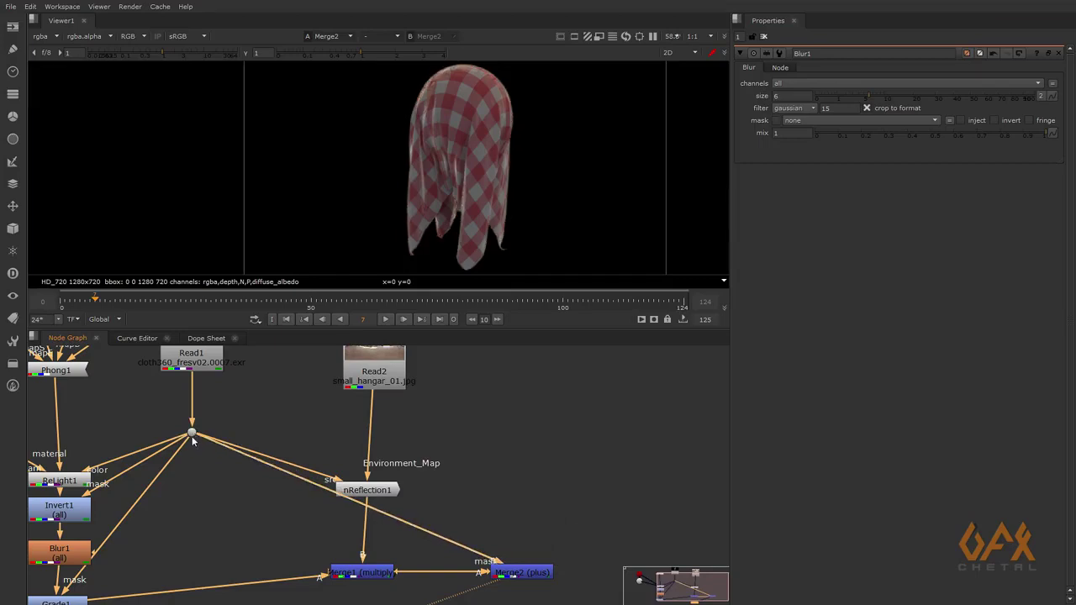
Scrub to frame 41 and reduce Blur1's size to sharpen the falloff on the folds.
{"action": "left_click", "coordinate": [69, 303]}
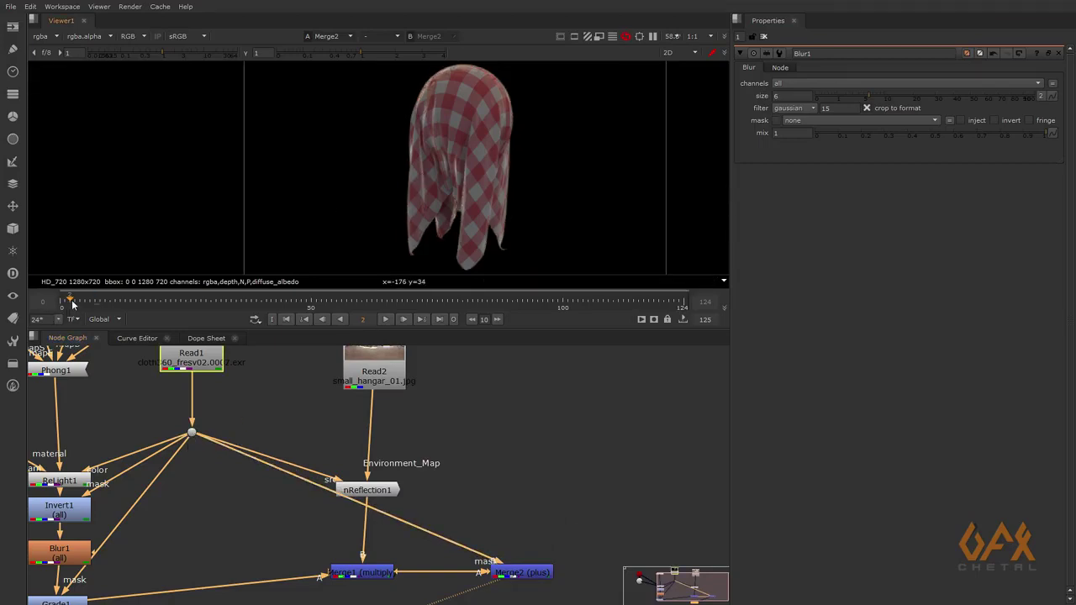
{"action": "left_click_drag", "start_coordinate": [171, 304], "coordinate": [266, 302]}
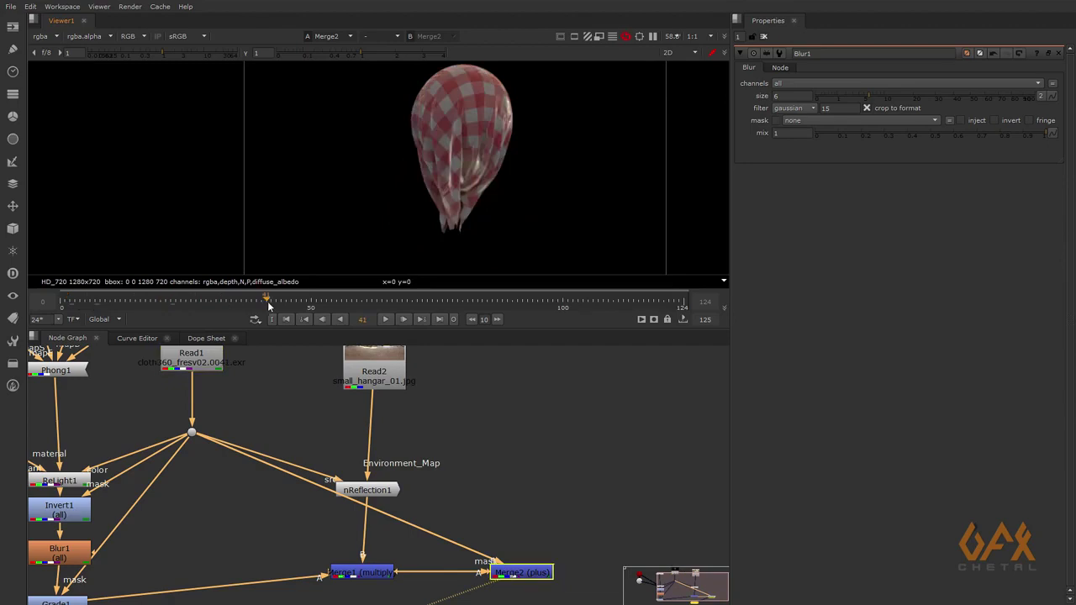
{"action": "middle_click_drag", "start_coordinate": [141, 502], "coordinate": [386, 436]}
{"action": "left_click", "coordinate": [298, 491]}
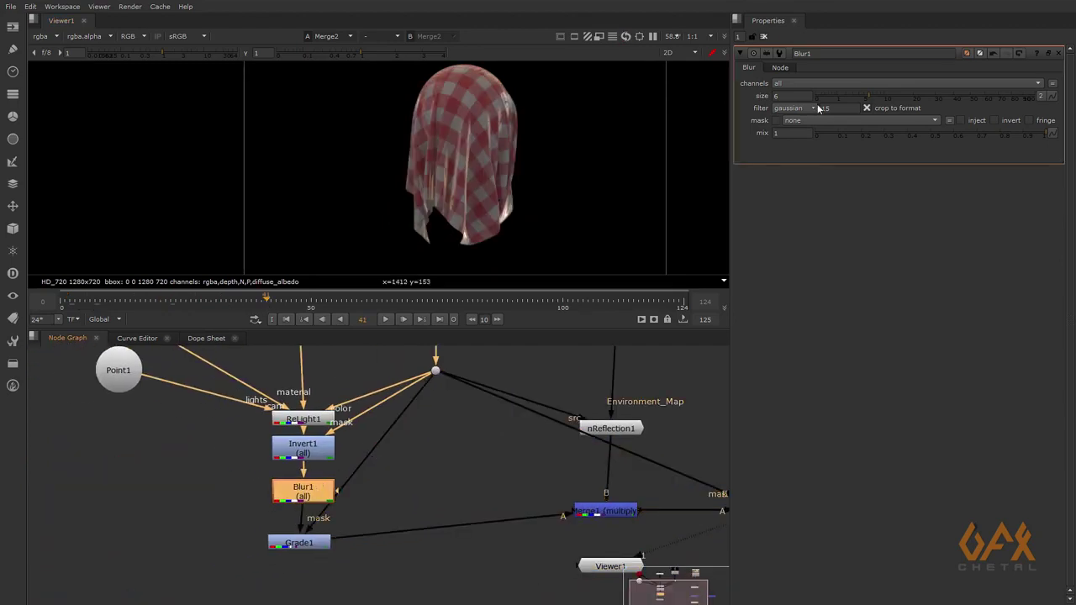
{"action": "left_click", "coordinate": [785, 96]}
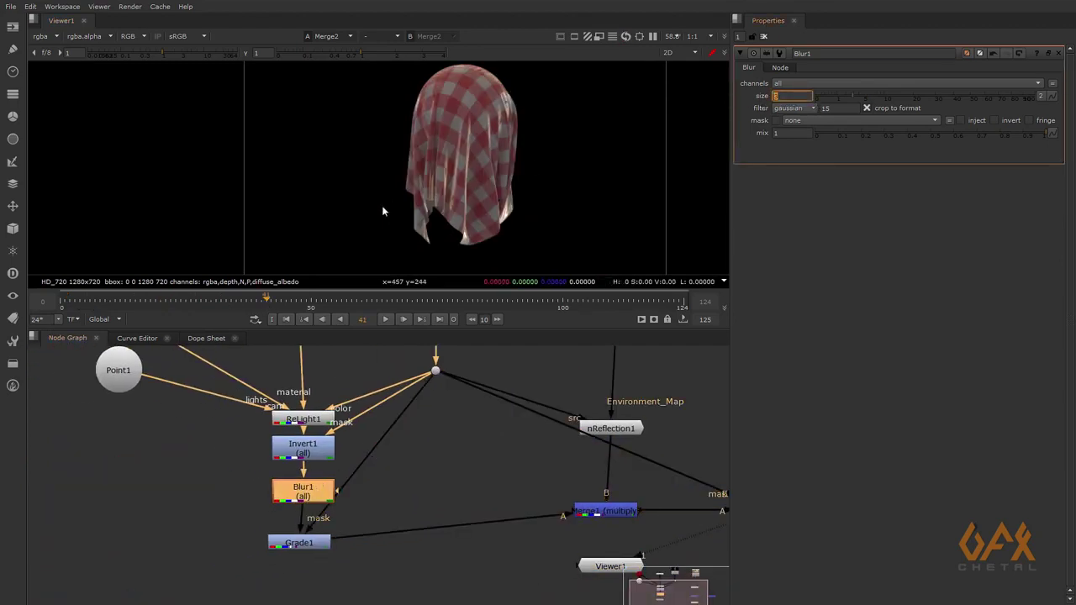
Set Grade1's gamma to 0.485 to strengthen the reflection on the cloth.
{"action": "double_click", "coordinate": [309, 542]}
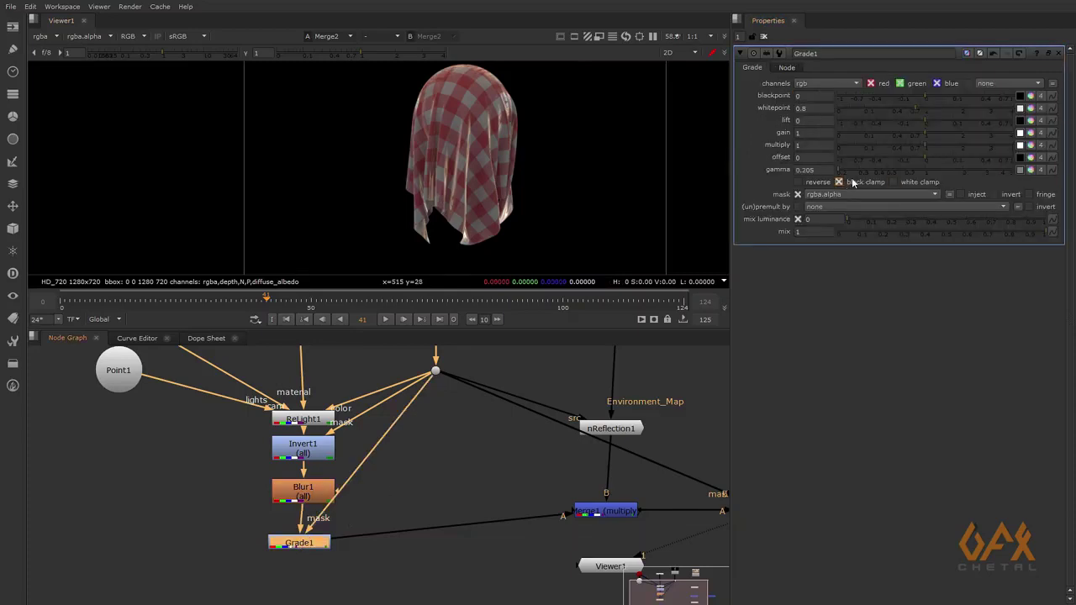
{"action": "left_click_drag", "start_coordinate": [860, 169], "coordinate": [884, 176]}
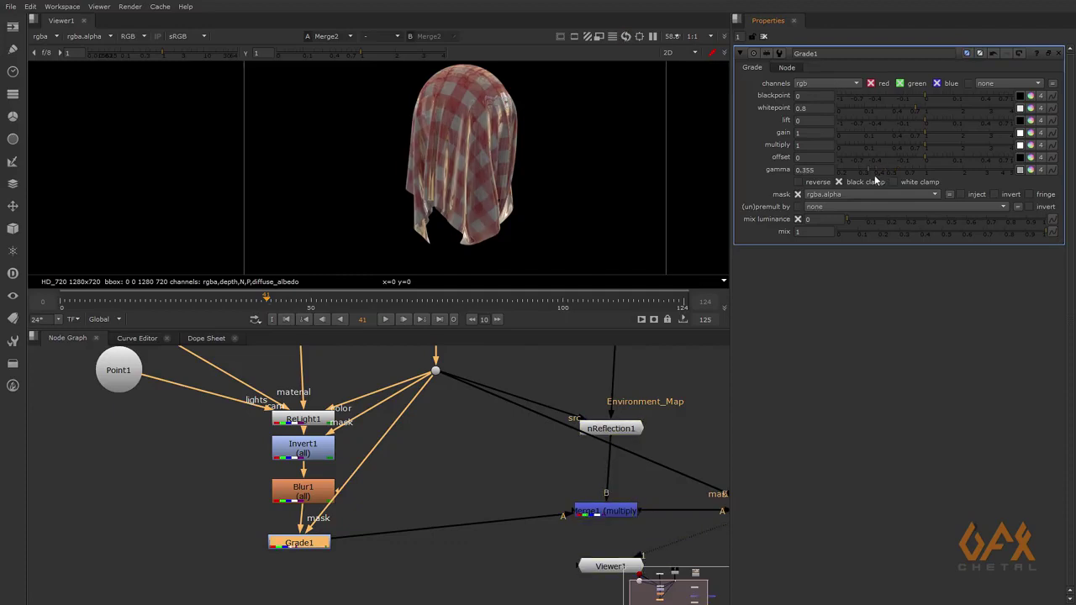
{"action": "scroll", "coordinate": [417, 471], "scroll_direction": "down", "scroll_amount": 2}
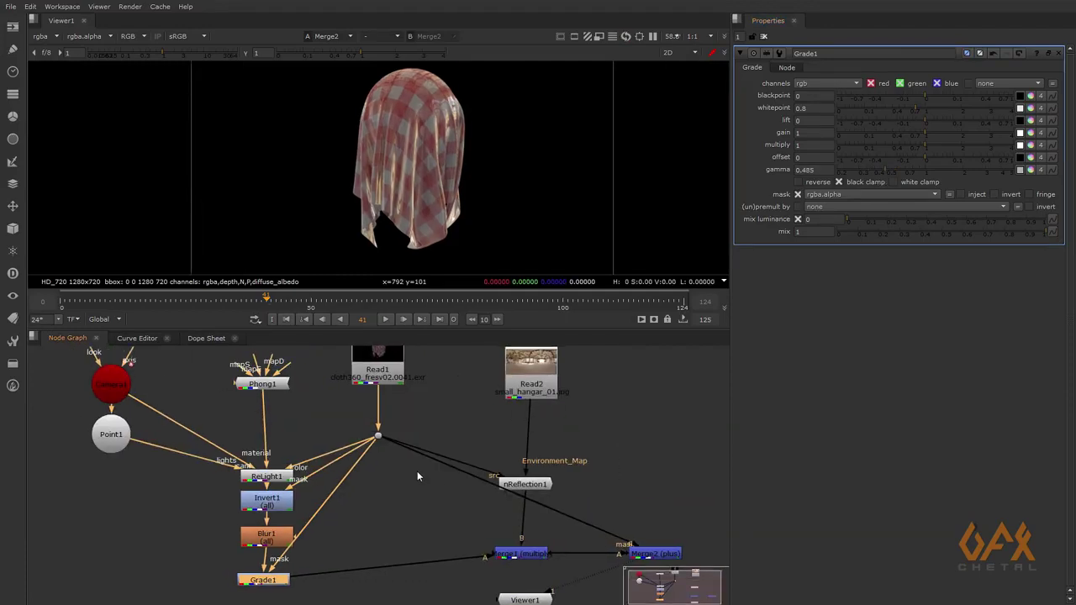